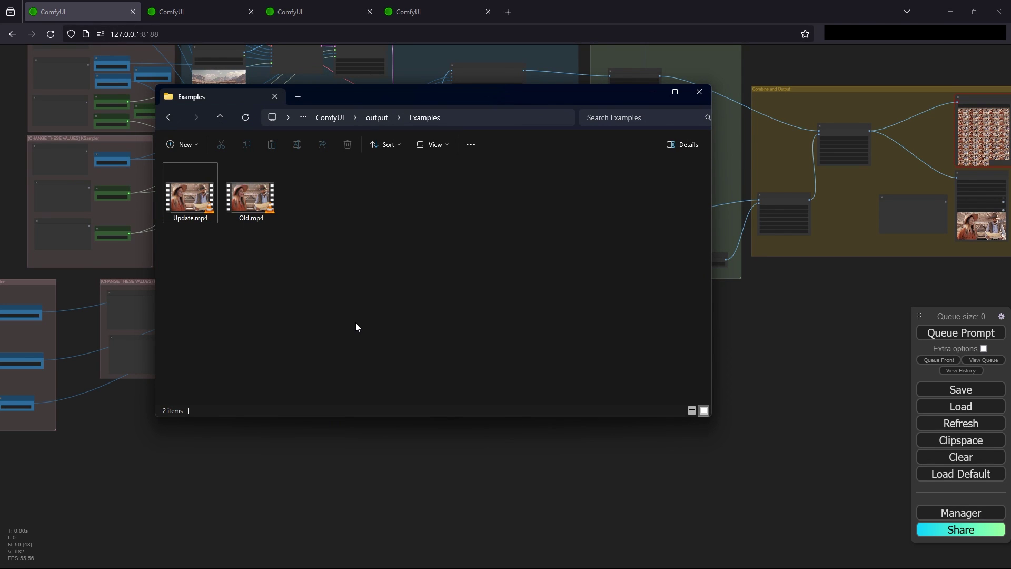
Play the Old.mp4 render from the Examples output folder in VLC.
double_click(263, 209)
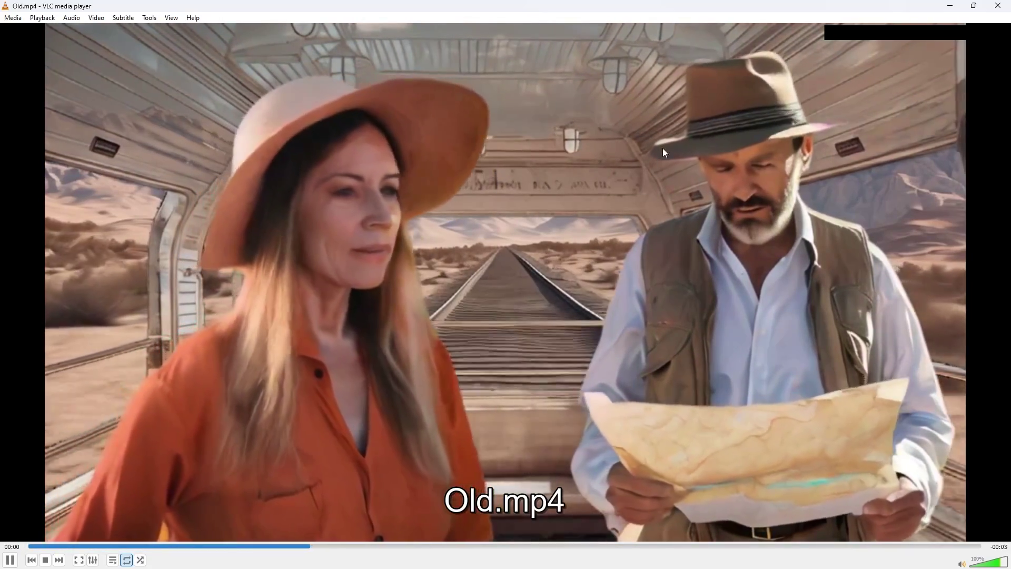
After watching Old.mp4 of the two characters in the train, close VLC.
left_click(997, 6)
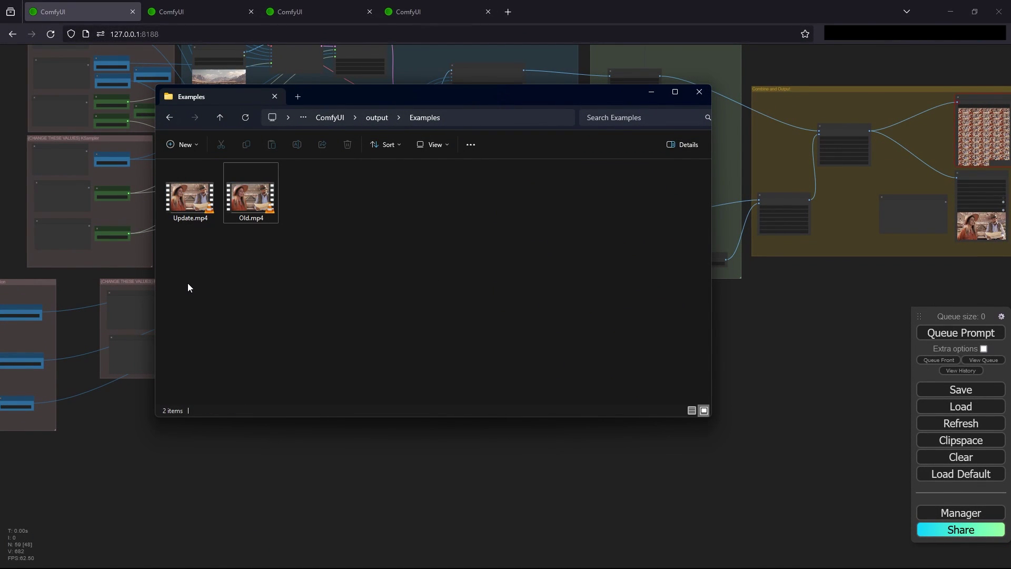
Watch the Update.mp4 render in VLC, then close the player and return to ComfyUI.
double_click(183, 210)
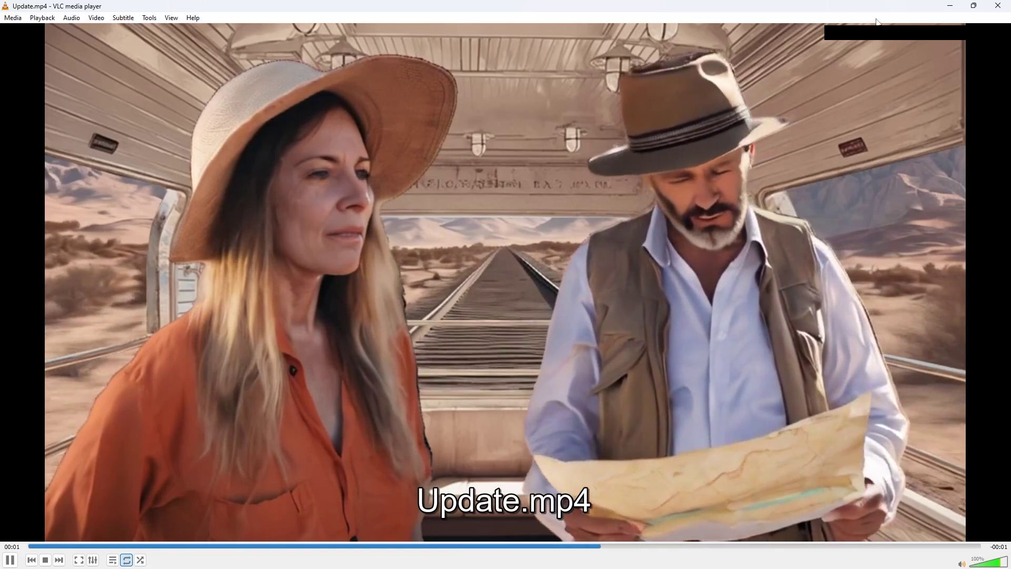
left_click_drag(761, 6, 685, 100)
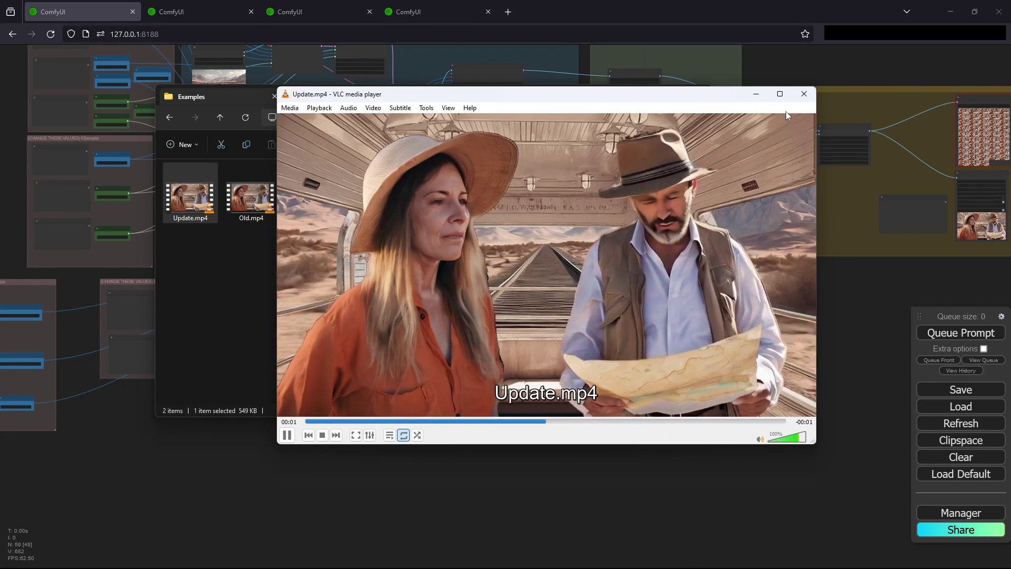
left_click_drag(786, 111, 718, 176)
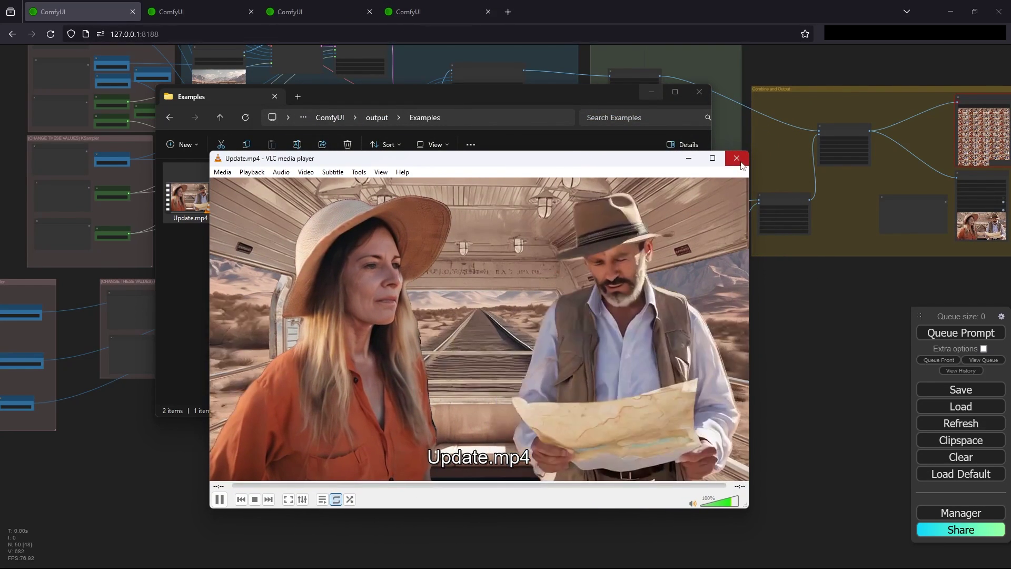
left_click(737, 158)
left_click(293, 479)
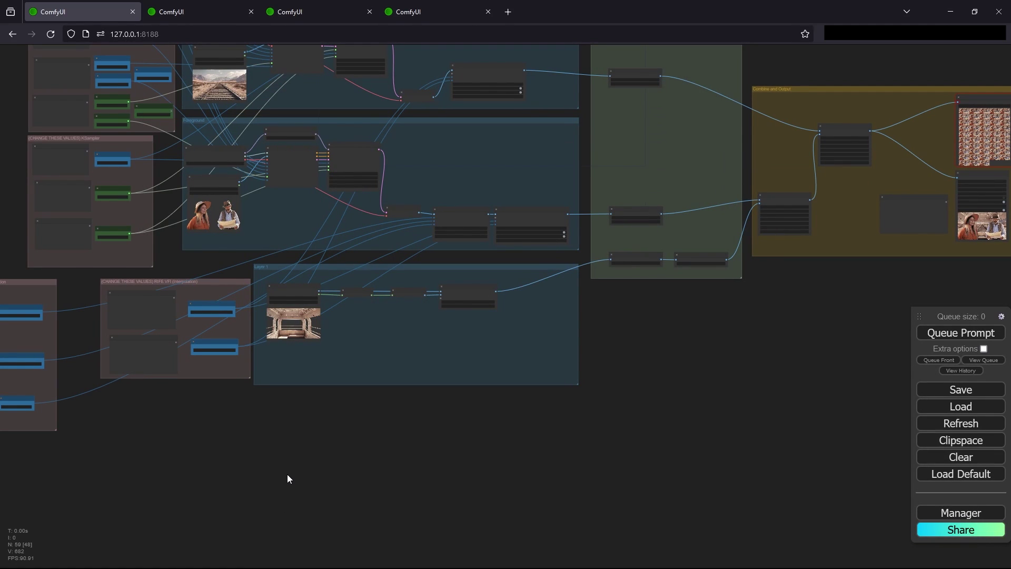
Pan and zoom across the Background and Foreground groups of the node graph.
left_click_drag(296, 434, 414, 489)
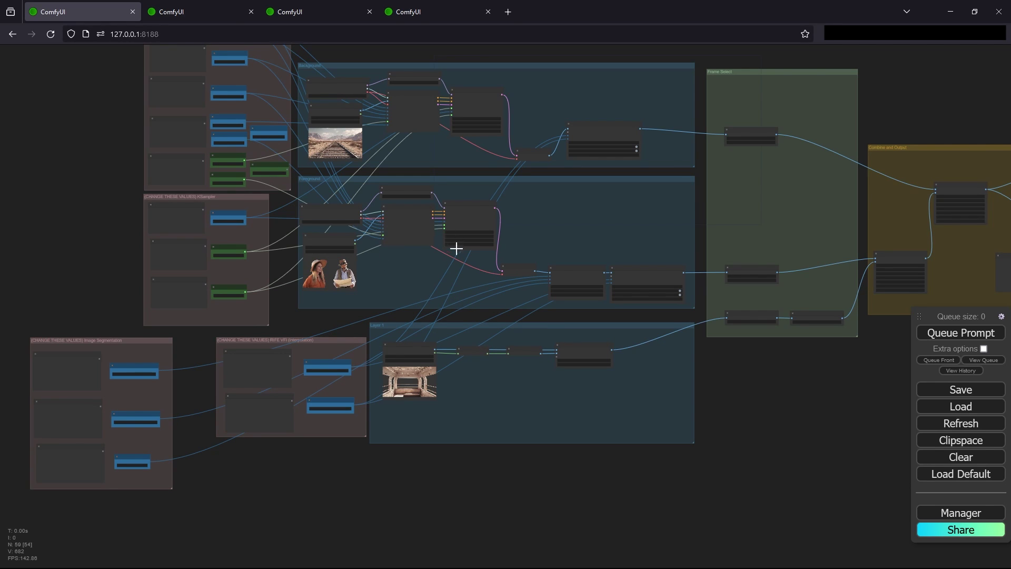
left_click_drag(523, 257, 314, 257)
scroll(354, 234, "up", 4)
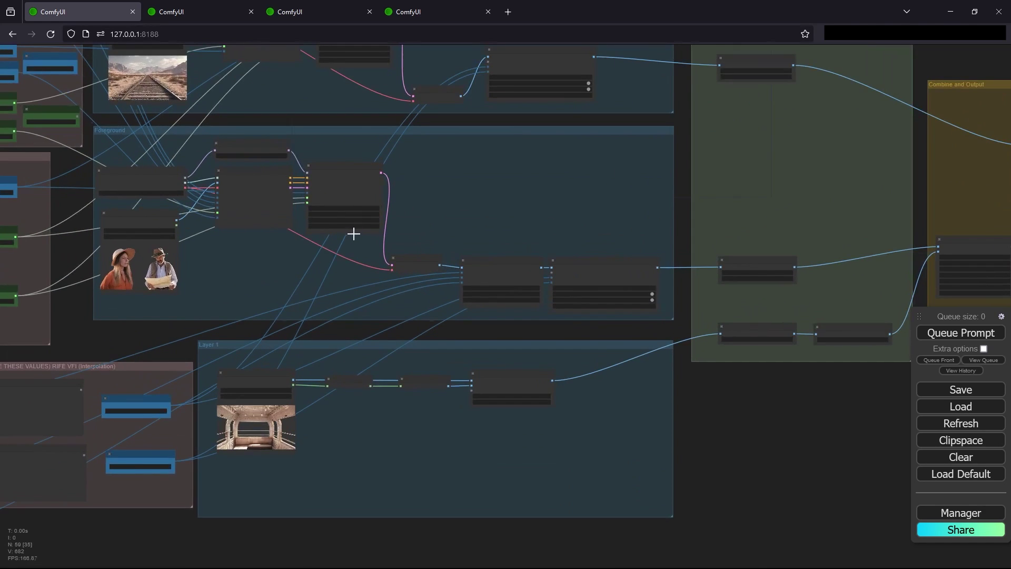
left_click_drag(320, 134, 379, 226)
scroll(210, 138, "up", 5)
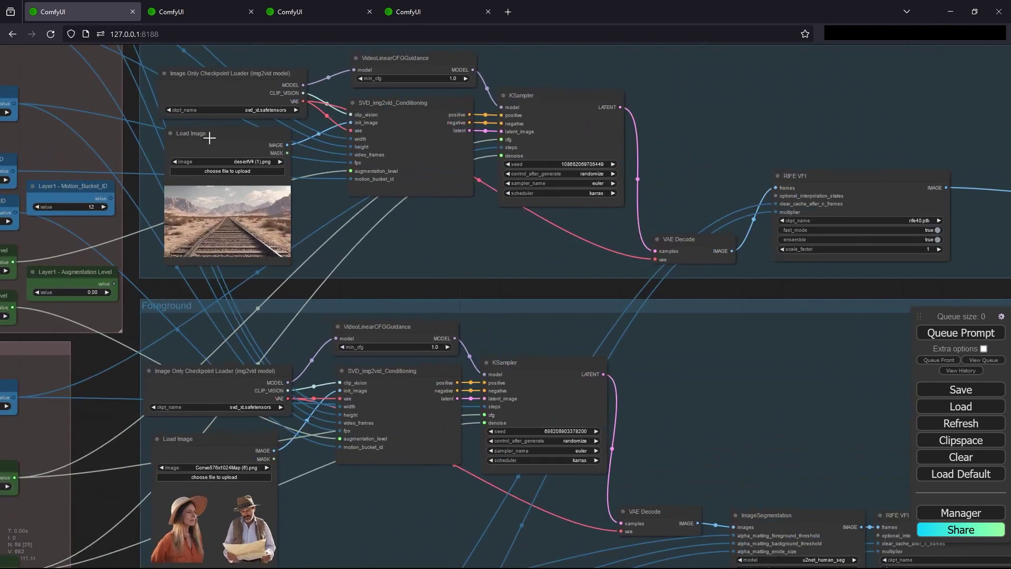
left_click_drag(552, 267, 489, 176)
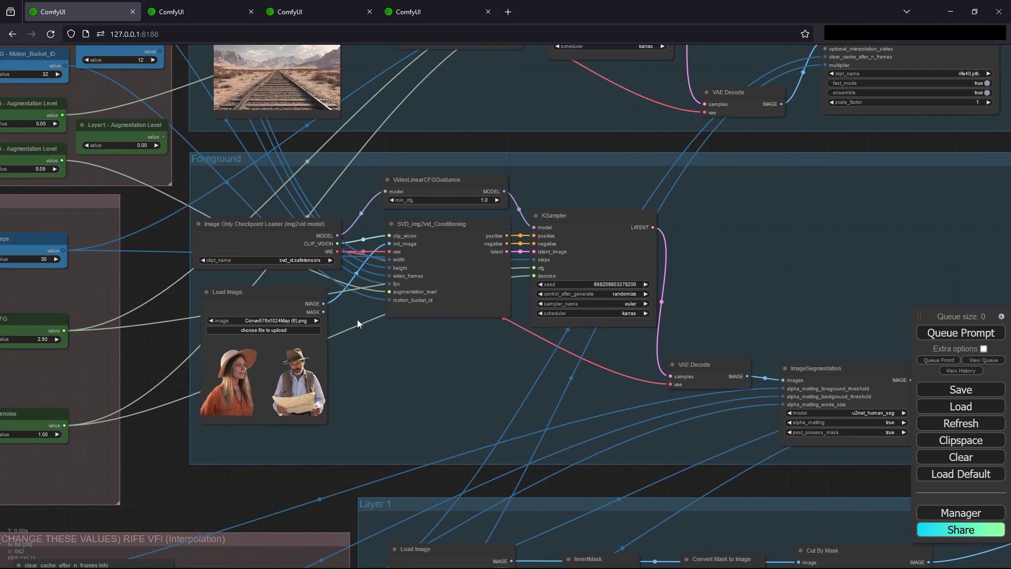
left_click_drag(357, 319, 158, 148)
left_click_drag(637, 319, 460, 303)
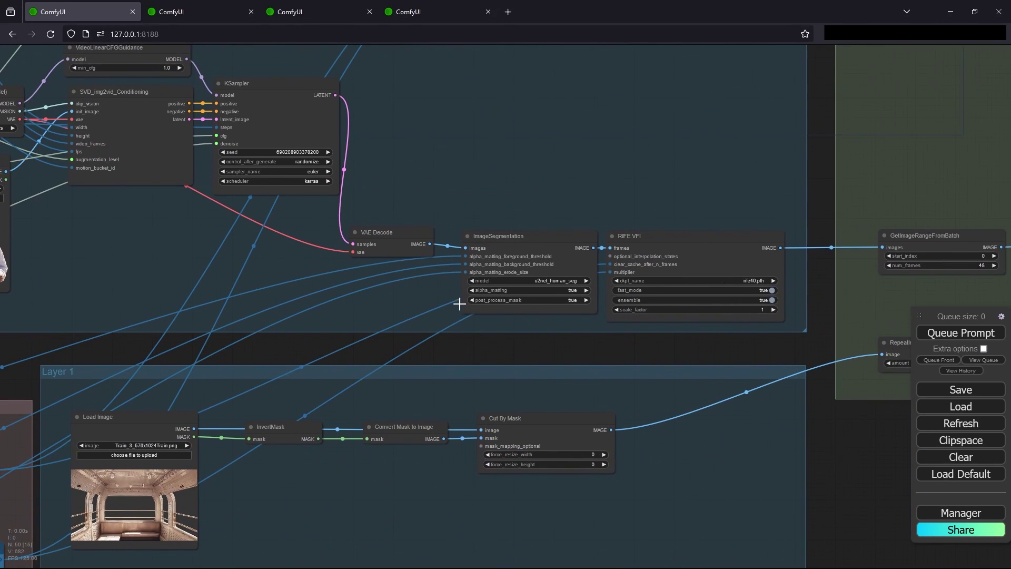
Pan through Layer 1 to the GetImageRangeFromBatch, repeat batch and ImageCompositeRelative nodes.
left_click_drag(332, 262, 329, 322)
left_click_drag(227, 272, 407, 280)
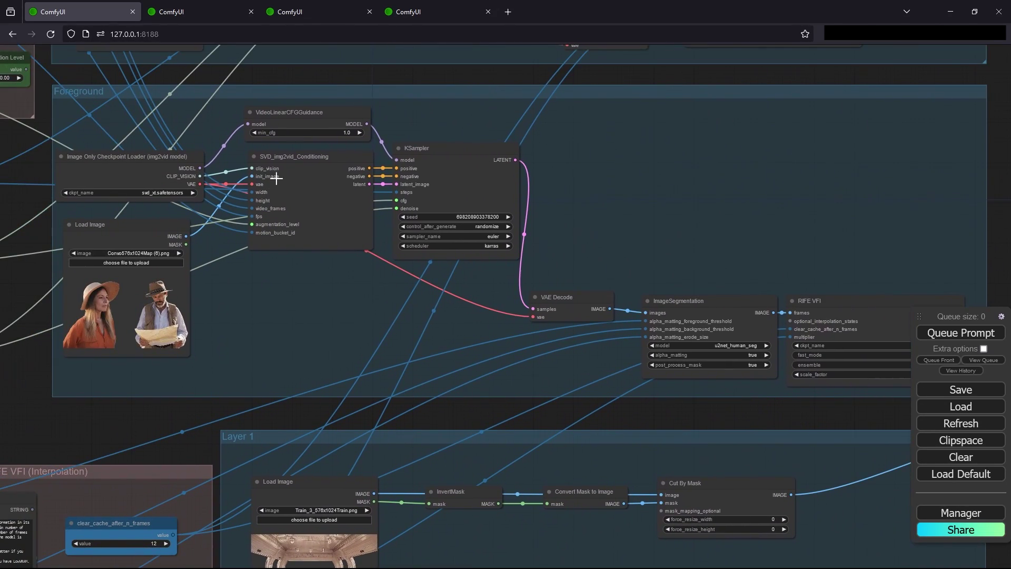
left_click_drag(496, 320, 252, 286)
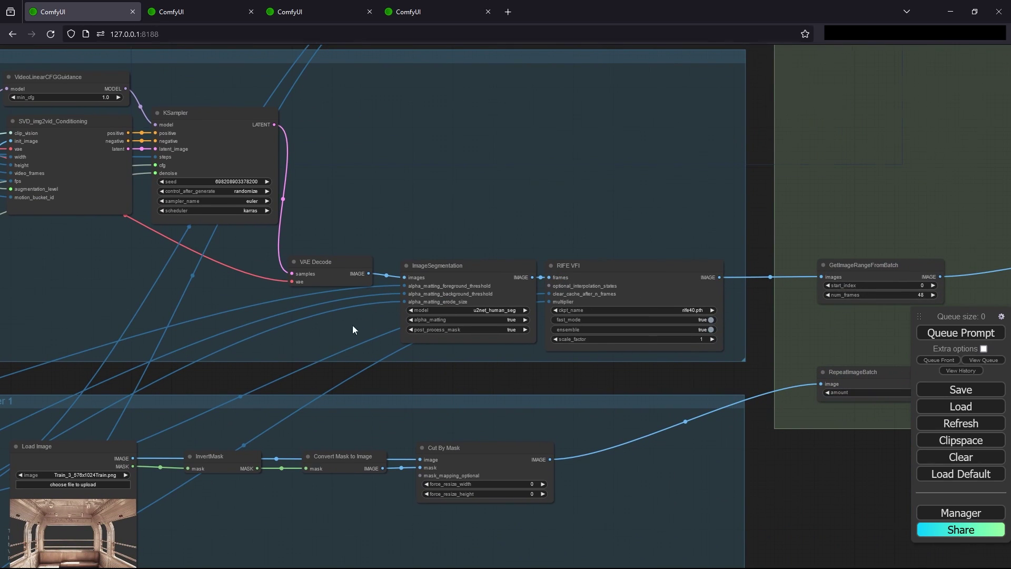
scroll(350, 328, "down", 1)
left_click_drag(295, 404, 547, 232)
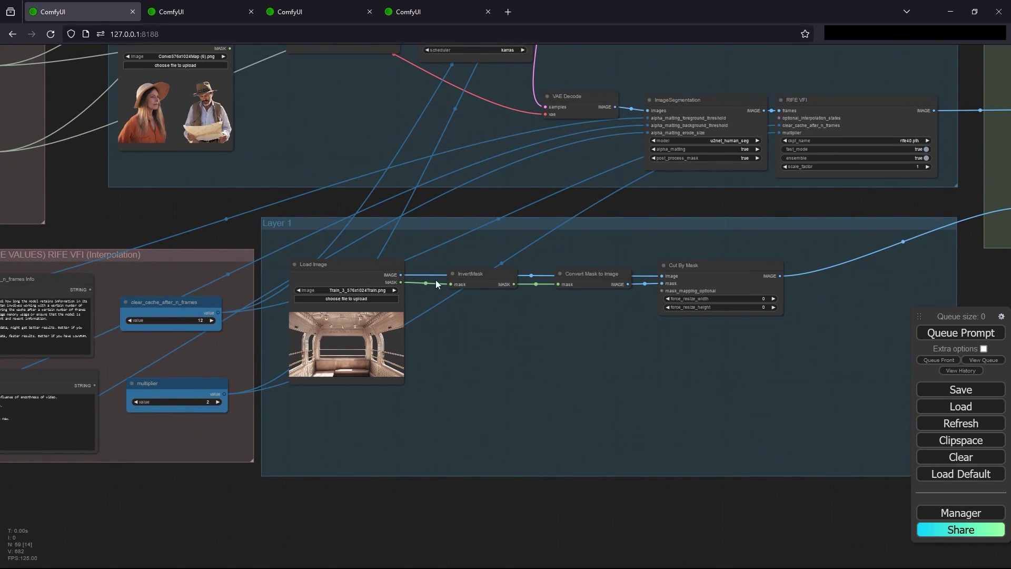
left_click_drag(503, 353, 411, 350)
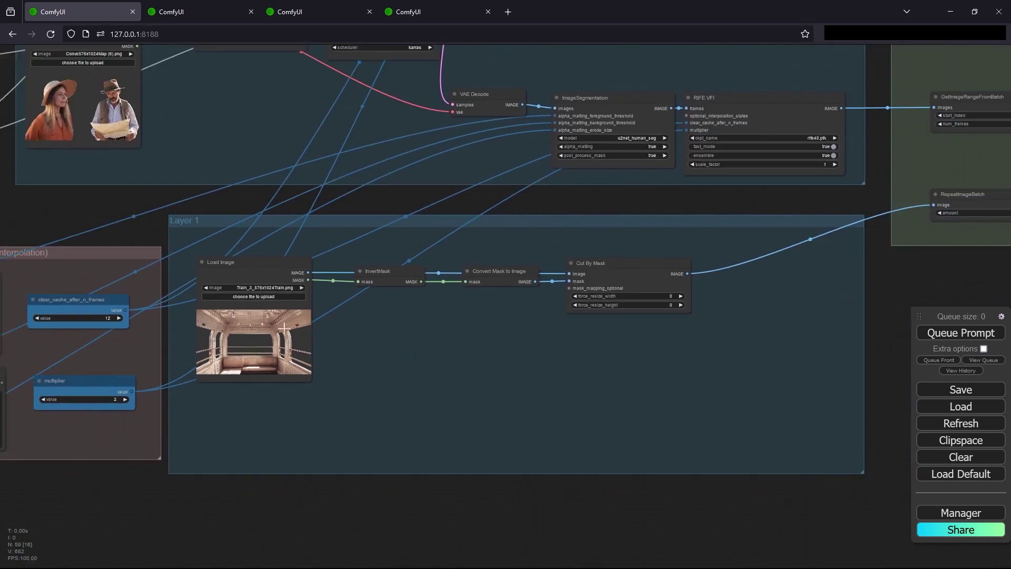
left_click_drag(659, 330, 369, 384)
left_click_drag(528, 347, 323, 331)
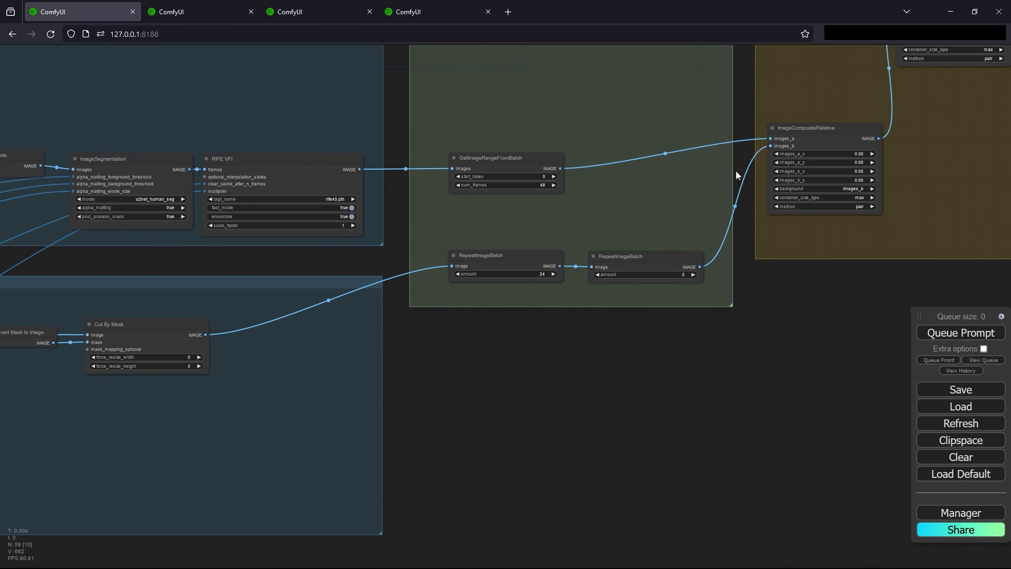
left_click_drag(554, 159, 548, 341)
left_click_drag(286, 355, 405, 215)
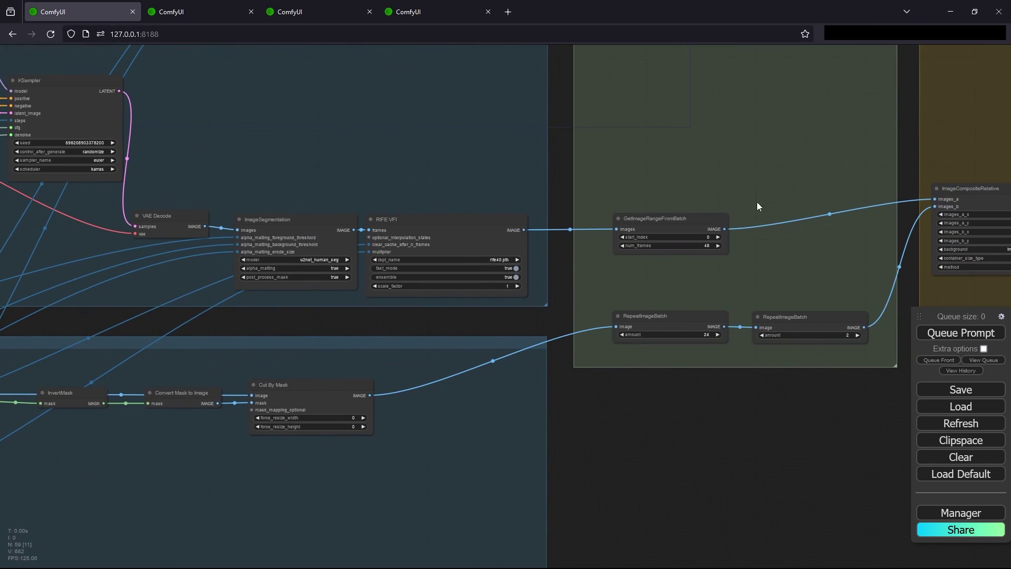
left_click_drag(758, 203, 457, 181)
left_click_drag(474, 382, 545, 349)
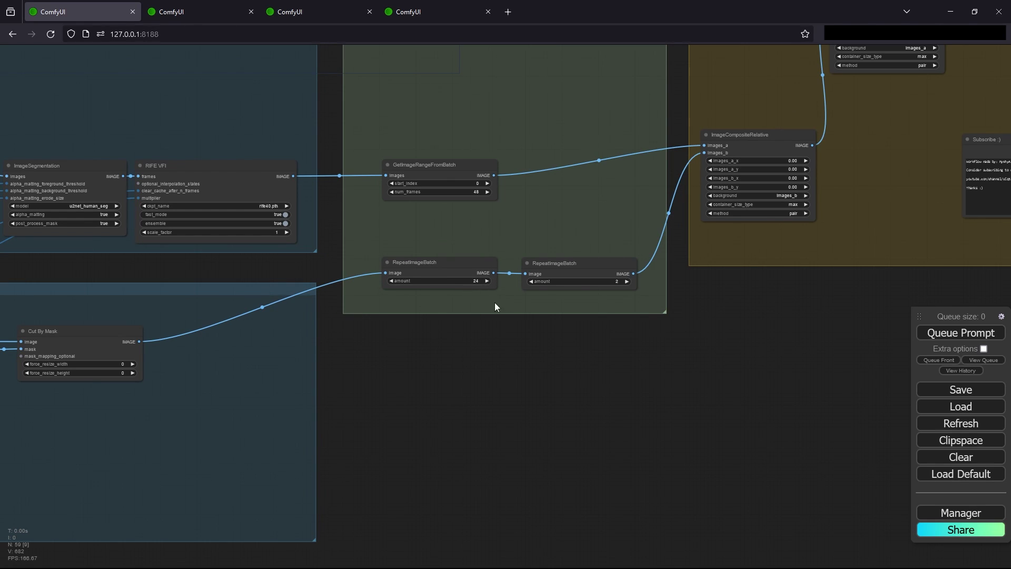
left_click(459, 277)
left_click(568, 269)
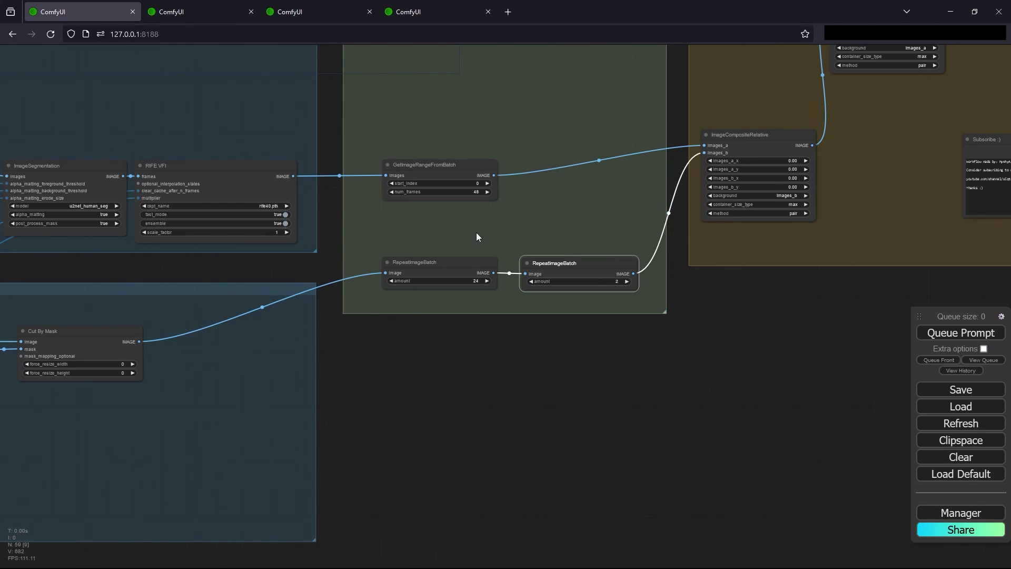
left_click_drag(478, 236, 514, 345)
left_click(505, 287)
scroll(516, 210, "down", 2)
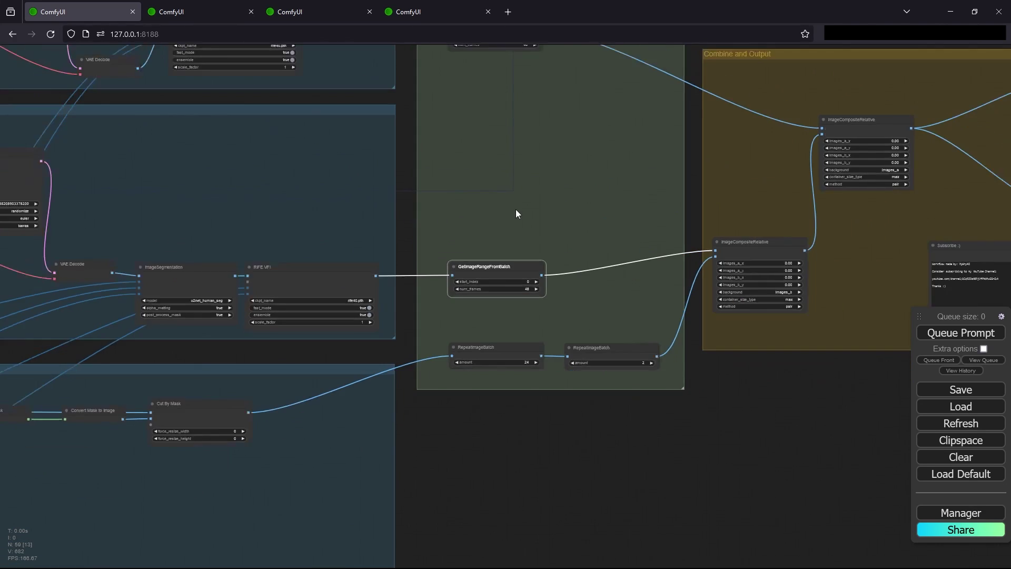
left_click_drag(517, 210, 578, 287)
left_click(556, 91)
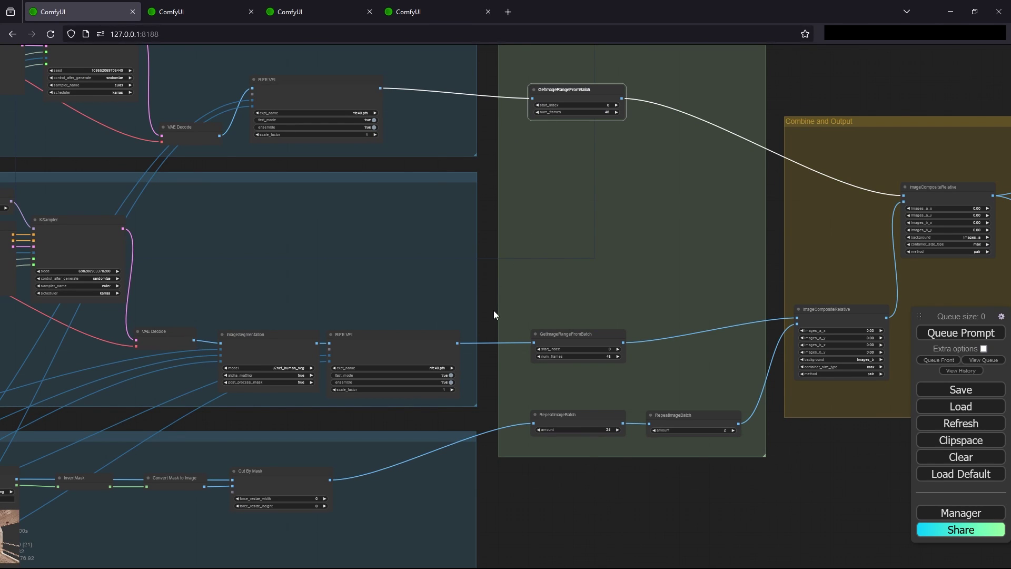
left_click_drag(622, 334, 652, 318)
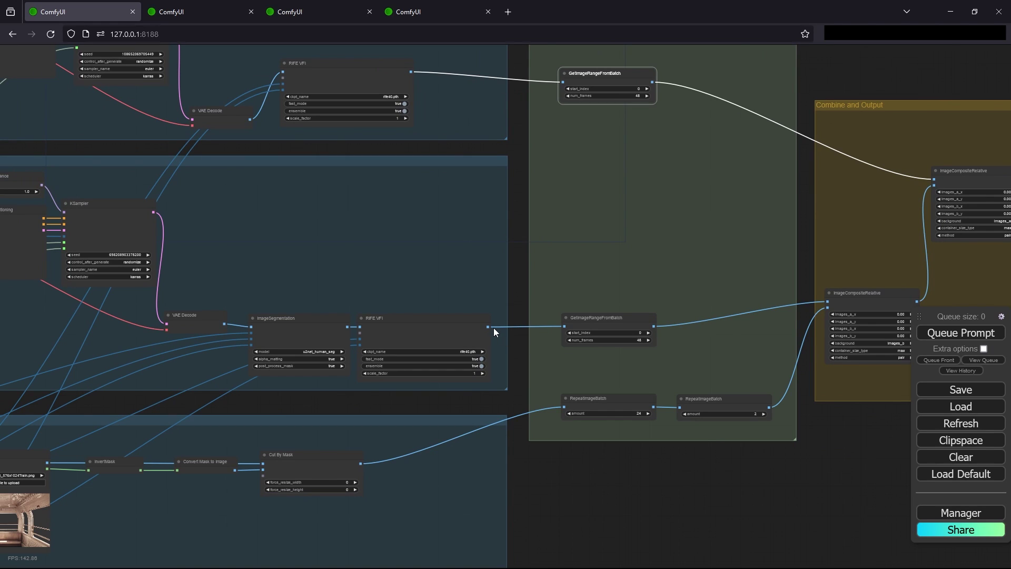
left_click_drag(560, 243, 562, 233)
Delete the Preview Image node attached to the foreground RIFE VFI output.
left_click(580, 301)
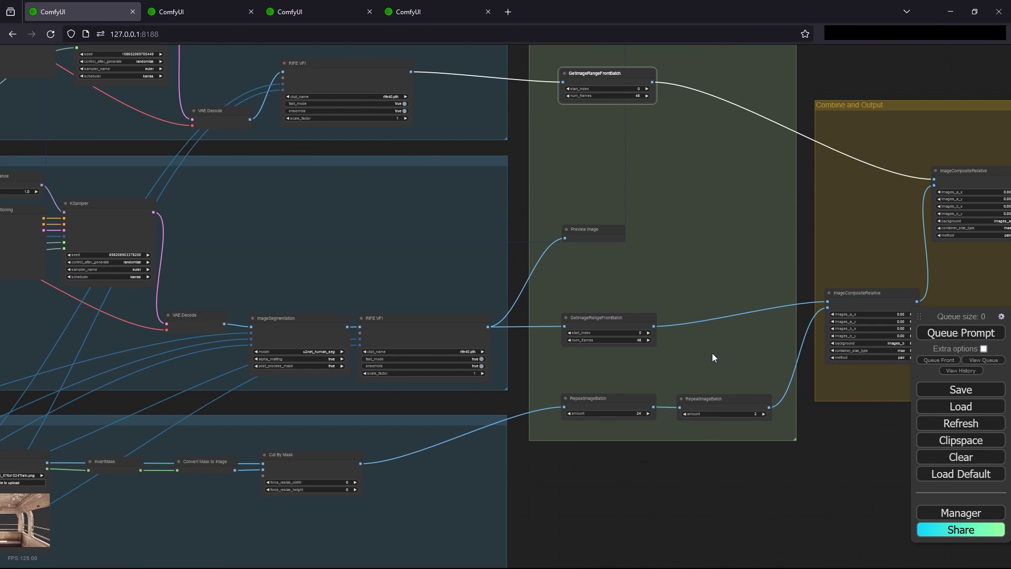
left_click(595, 236)
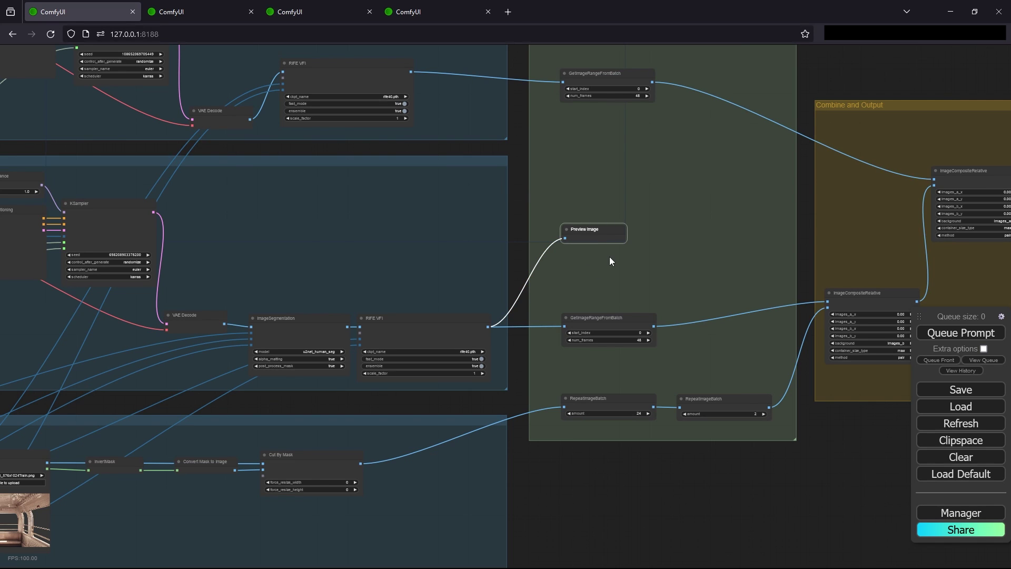
key("Delete")
Pan the graph to the Layer 1 group's RIFE VFI and batch nodes.
left_click_drag(298, 398, 574, 290)
scroll(569, 293, "down", 2)
left_click_drag(457, 395, 613, 318)
scroll(411, 364, "up", 3)
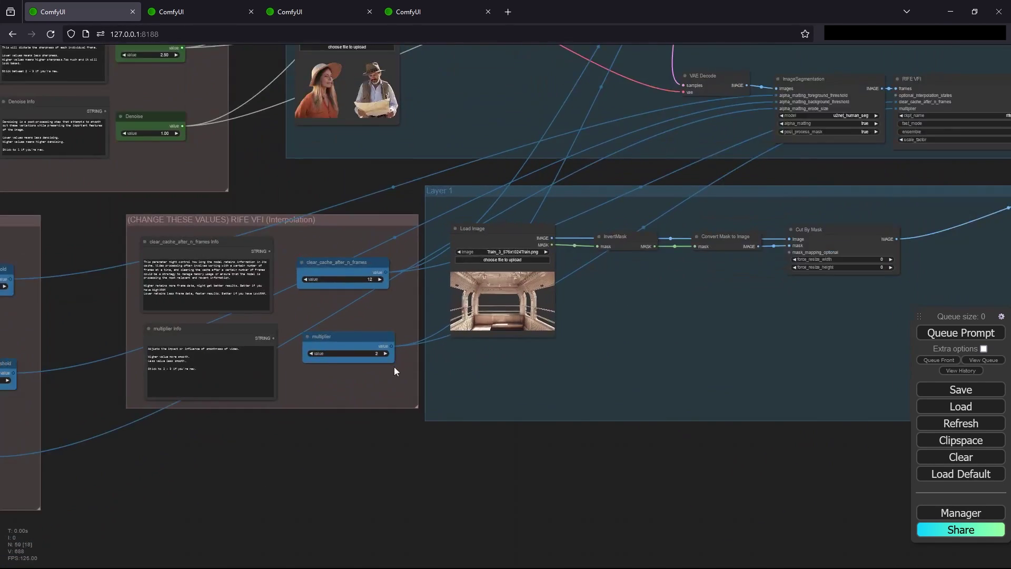
scroll(394, 366, "up", 4)
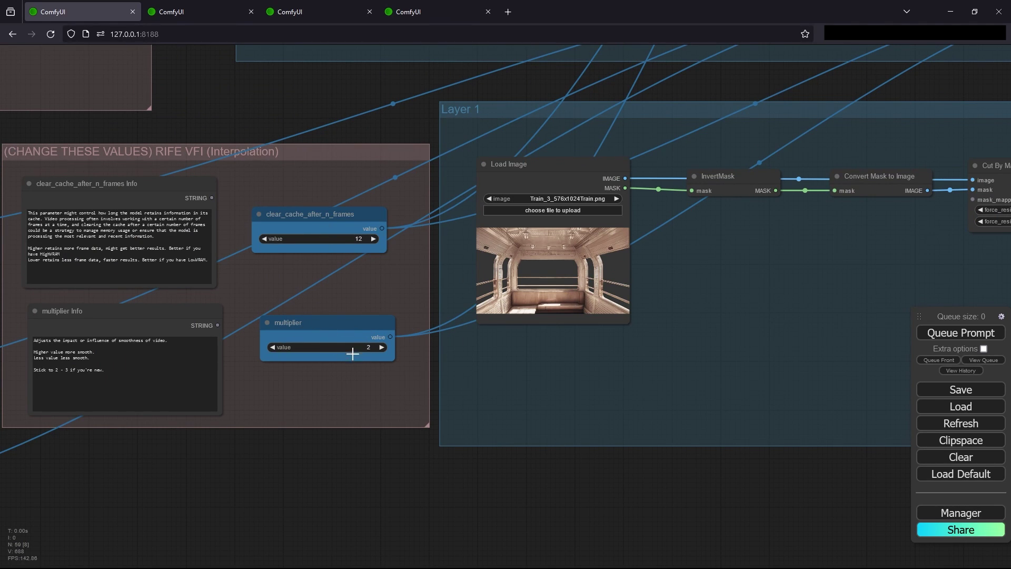
left_click_drag(881, 221, 473, 405)
scroll(473, 404, "down", 2)
left_click_drag(845, 288, 547, 369)
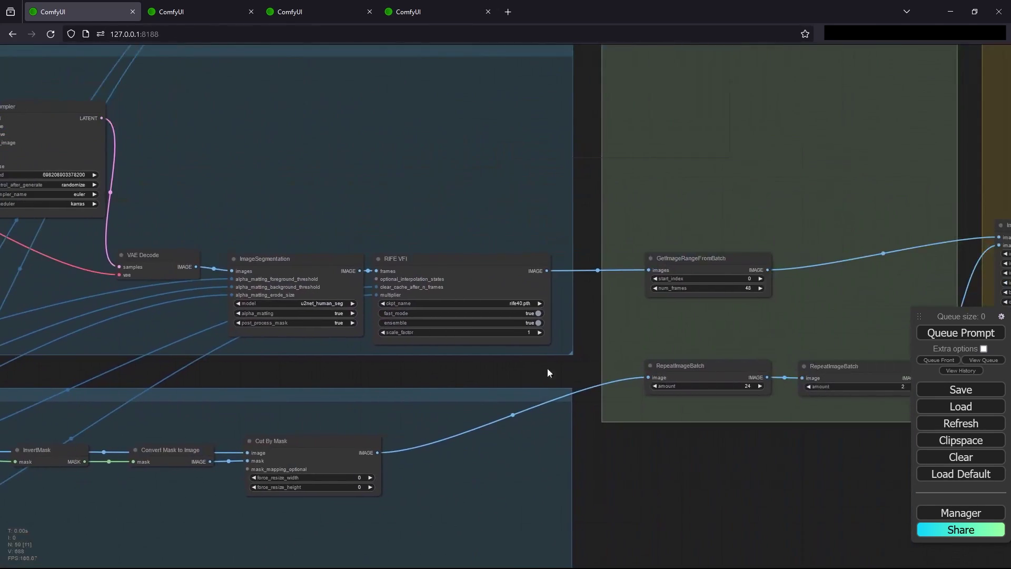
left_click_drag(546, 277, 663, 158)
left_click(685, 246)
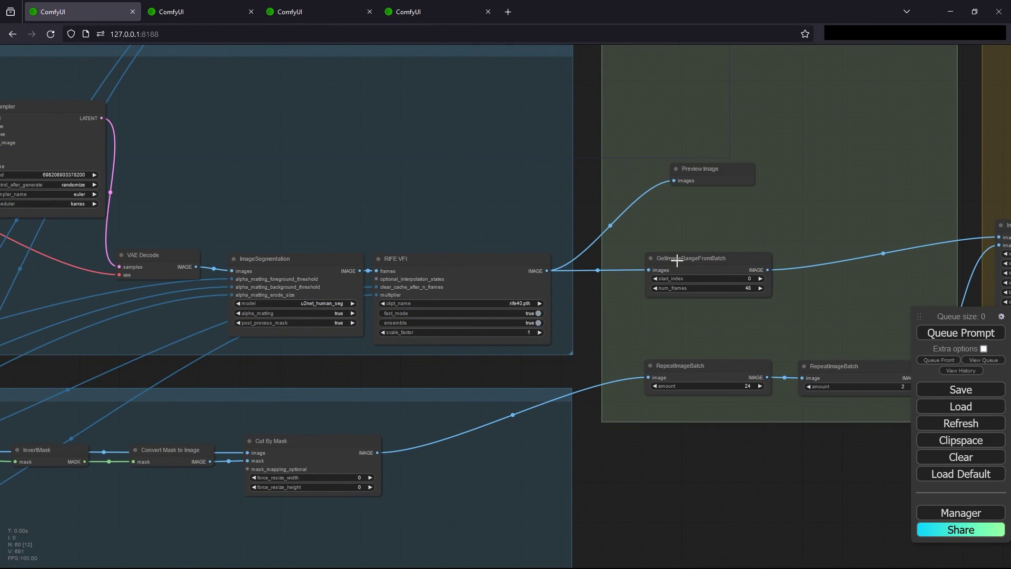
key("Delete")
scroll(680, 211, "down", 3)
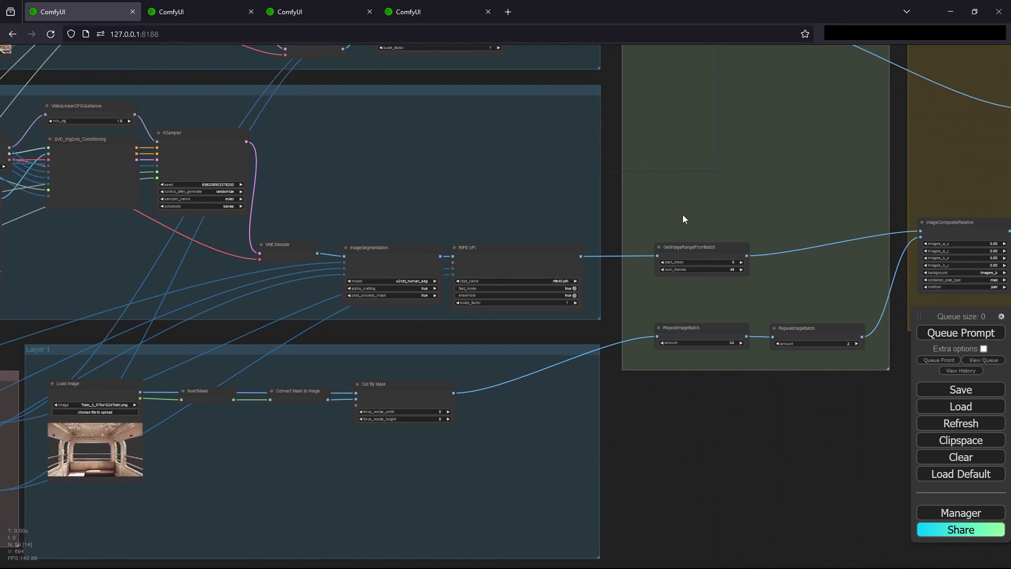
left_click_drag(593, 219, 171, 198)
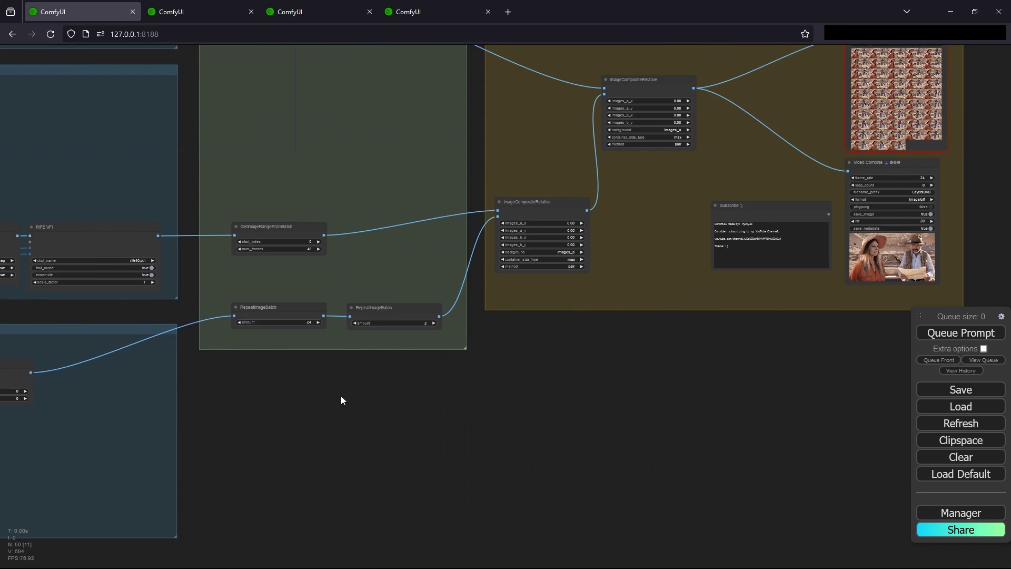
left_click_drag(281, 404, 520, 392)
scroll(520, 391, "down", 1)
left_click_drag(433, 384, 415, 467)
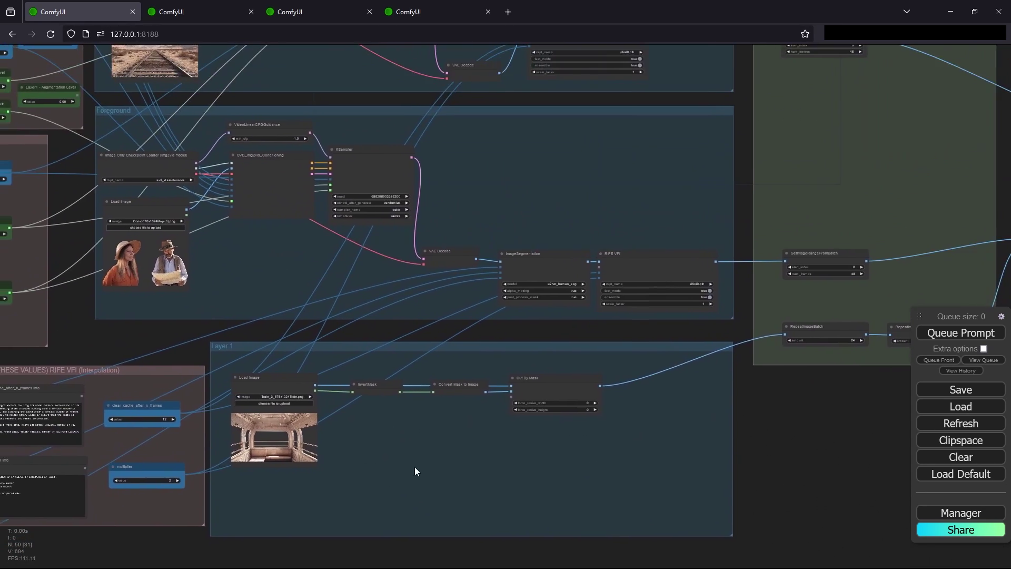
scroll(415, 467, "down", 1)
left_click_drag(527, 420, 495, 364)
scroll(495, 364, "up", 2)
left_click_drag(358, 399, 445, 355)
scroll(390, 308, "up", 3)
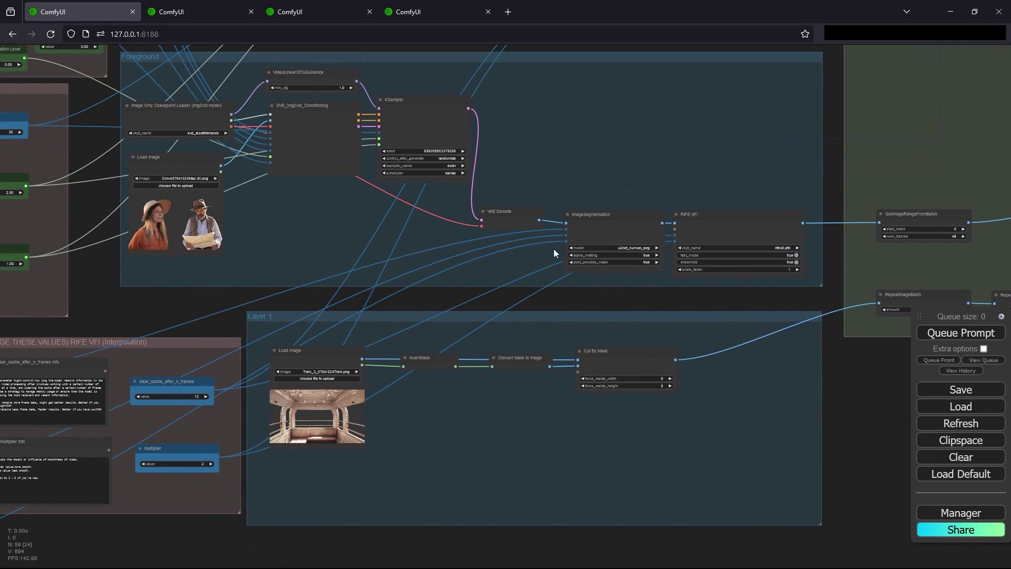
scroll(351, 447, "up", 3)
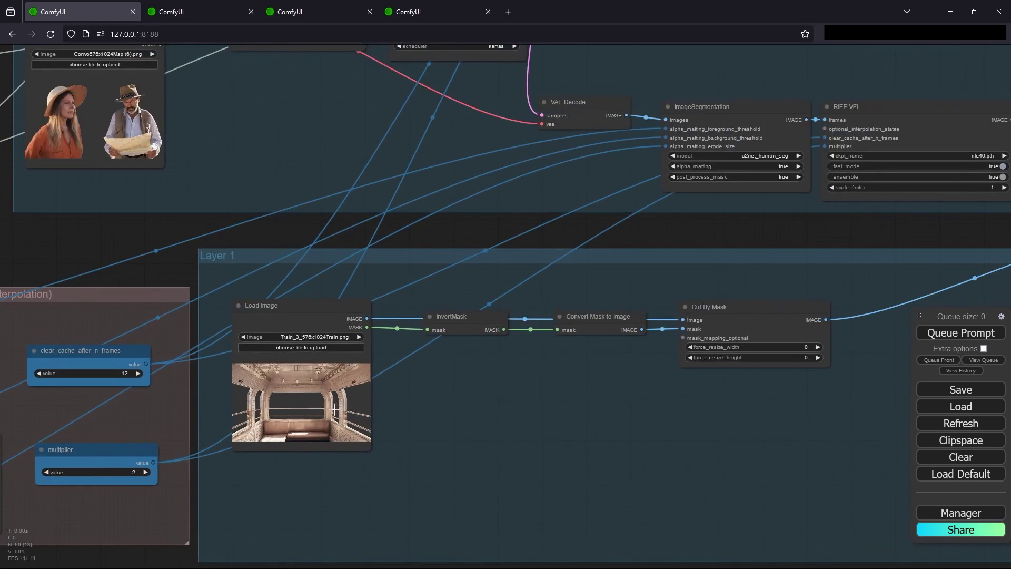
scroll(446, 438, "down", 2)
scroll(445, 438, "right", 2)
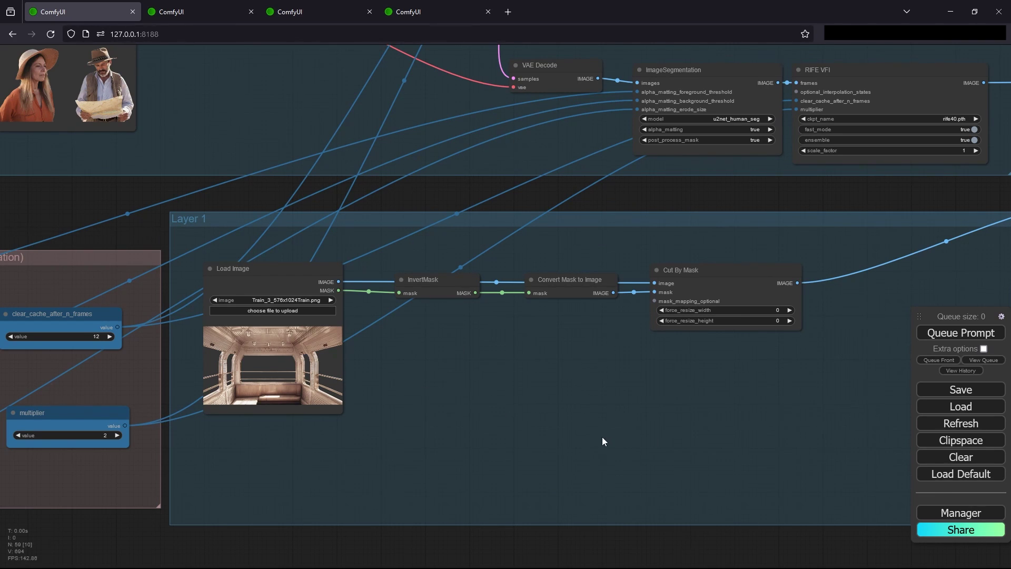
scroll(514, 412, "down", 2)
scroll(531, 408, "down", 2)
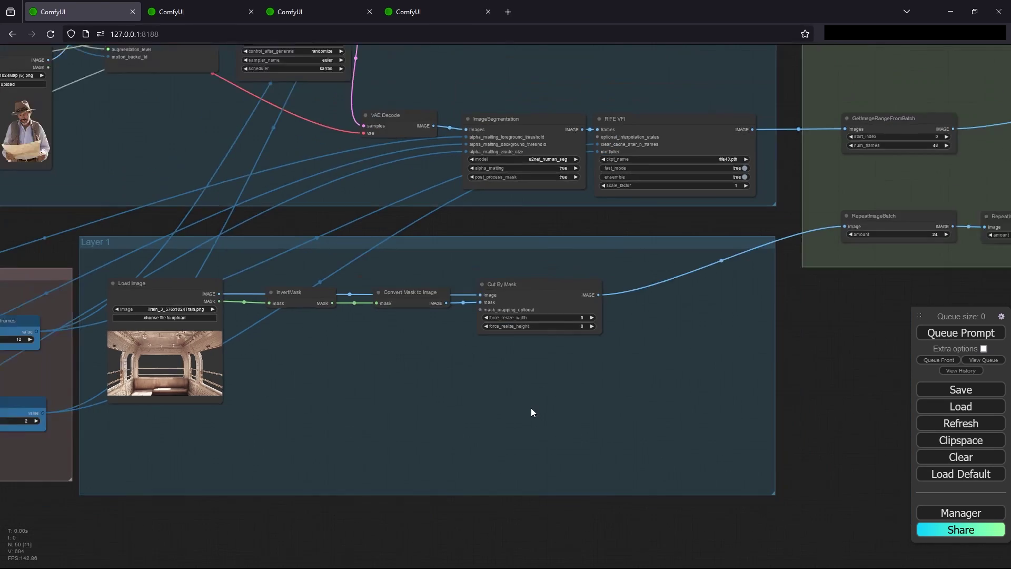
scroll(538, 402, "down", 1)
left_click(575, 325)
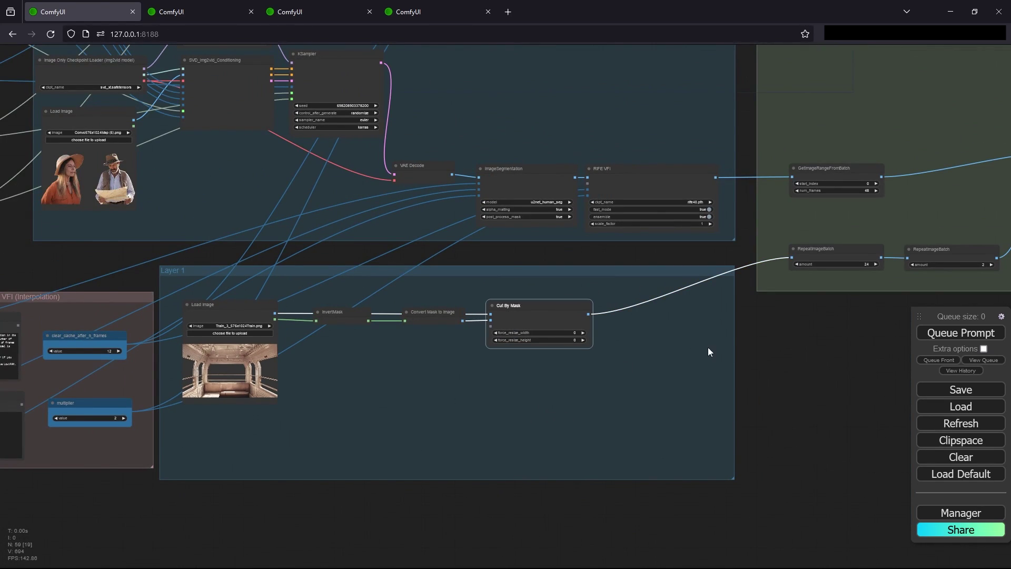
left_click_drag(708, 348, 624, 367)
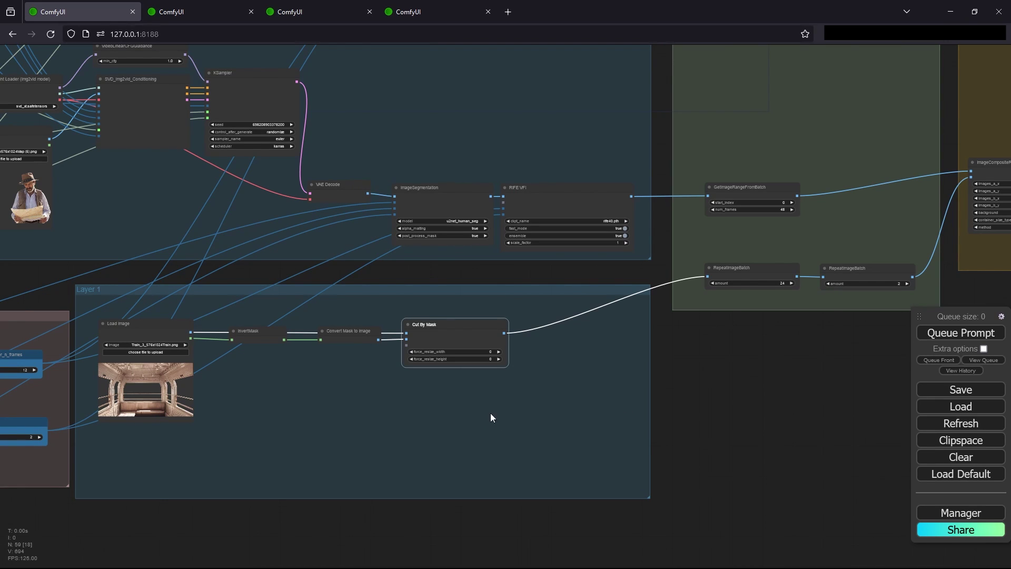
scroll(505, 348, "up", 2)
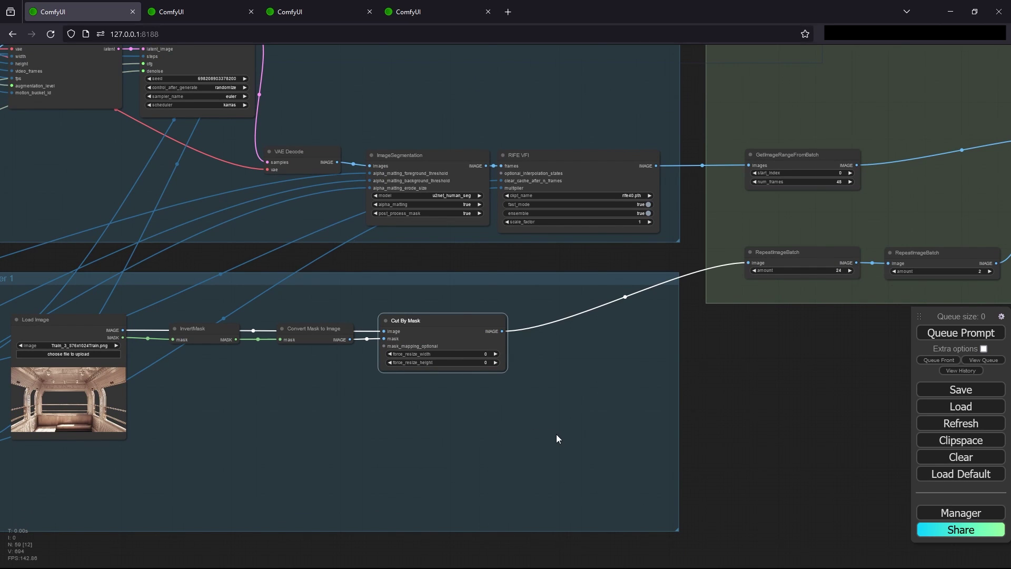
left_click_drag(529, 416, 633, 389)
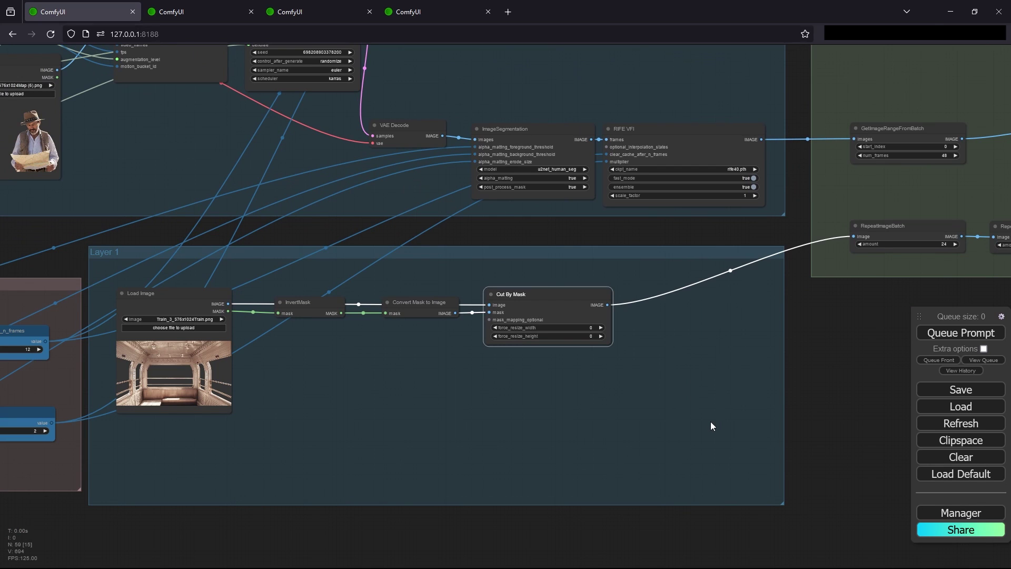
left_click_drag(768, 391, 694, 420)
left_click_drag(813, 378, 571, 436)
left_click_drag(787, 399, 539, 422)
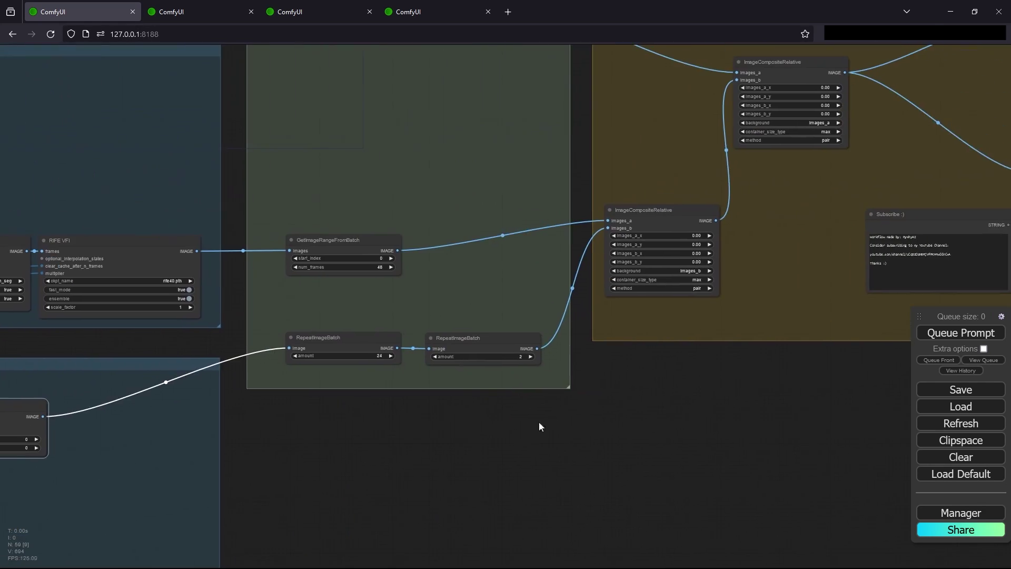
left_click_drag(690, 362, 605, 435)
left_click_drag(374, 384, 426, 364)
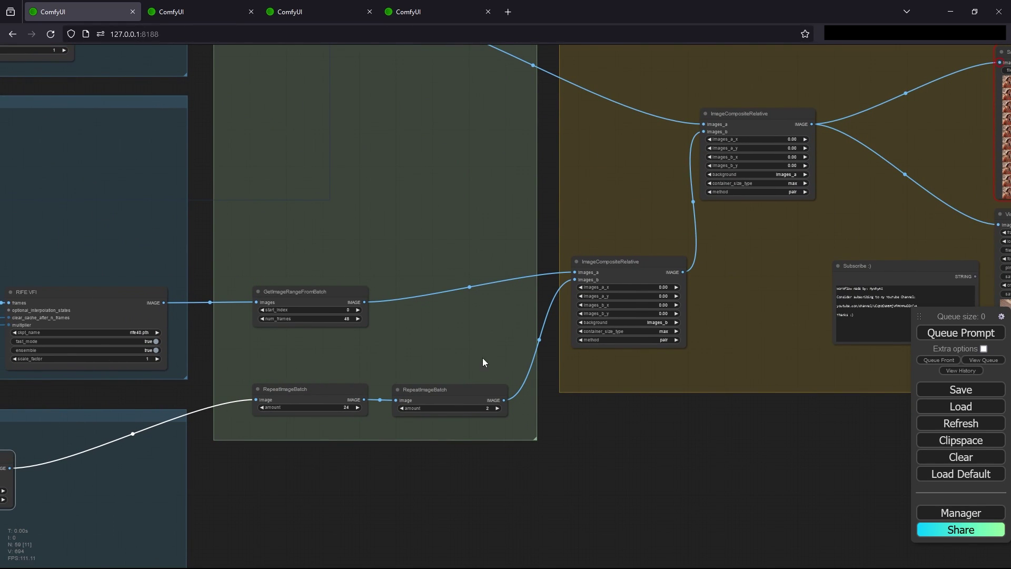
left_click_drag(453, 309, 475, 353)
scroll(472, 358, "down", 2)
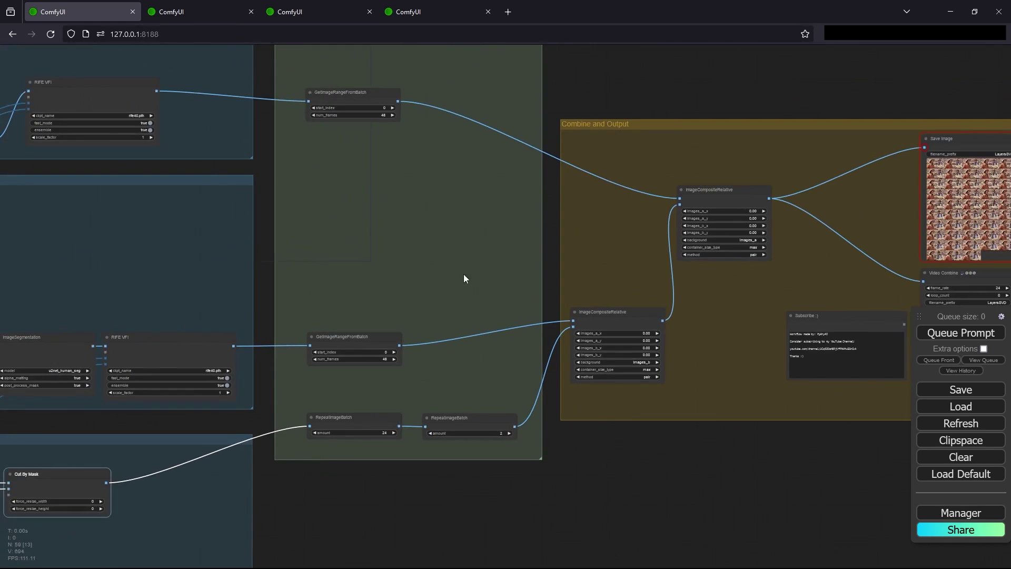
left_click_drag(463, 274, 485, 339)
left_click_drag(300, 429, 563, 379)
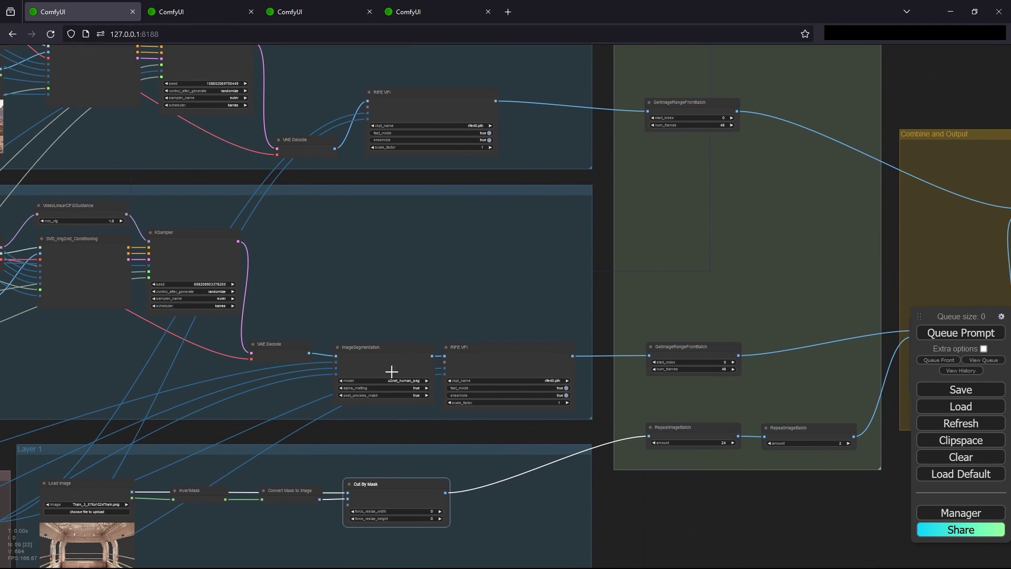
left_click_drag(683, 255, 415, 238)
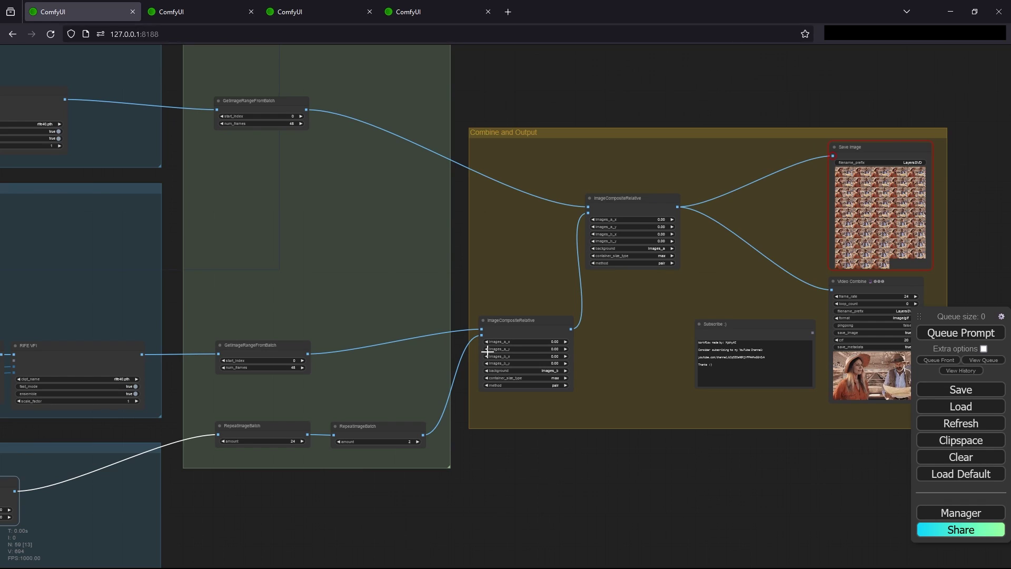
left_click_drag(601, 315, 511, 359)
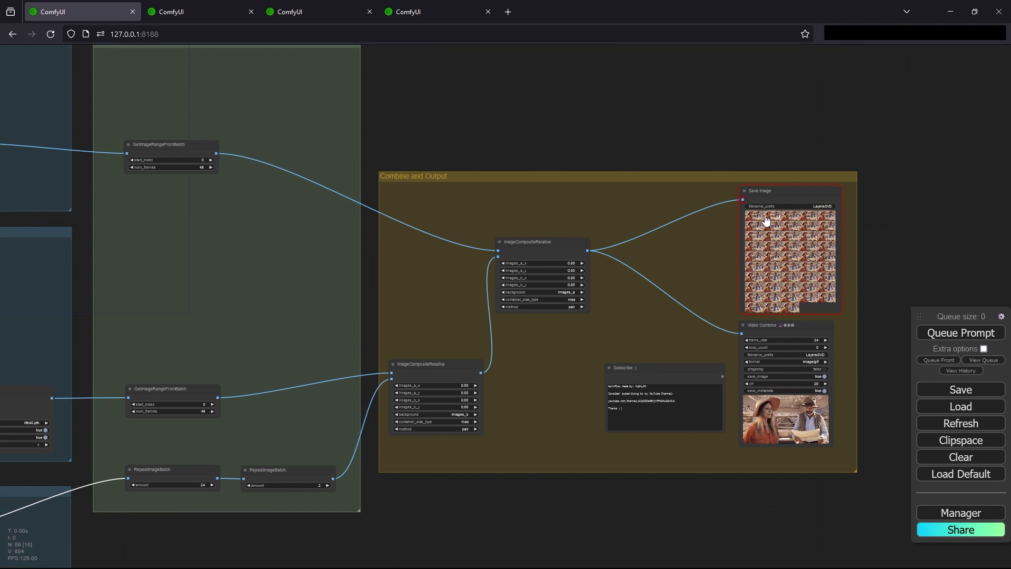
scroll(668, 345, "up", 4)
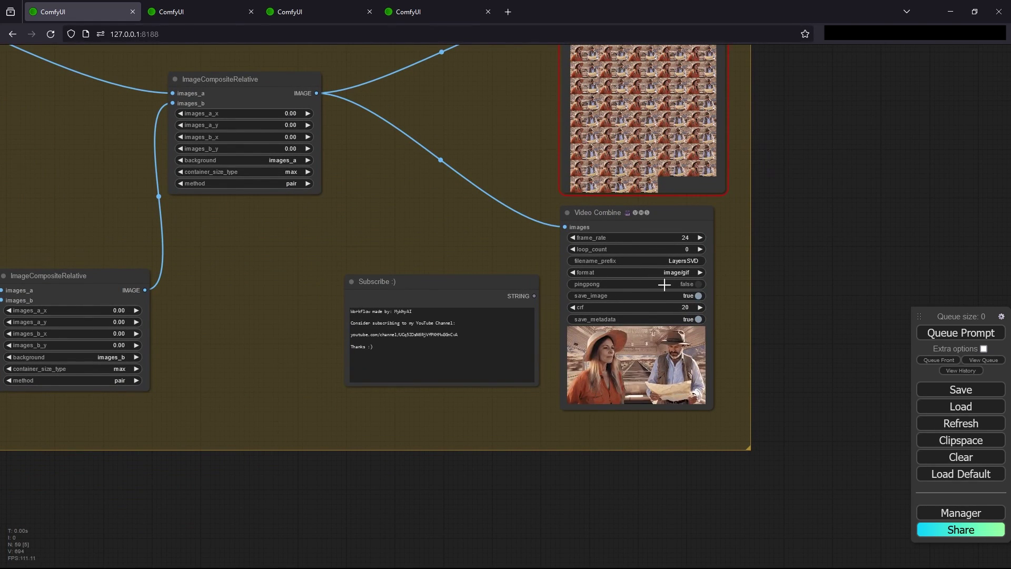
scroll(533, 302, "down", 2)
left_click_drag(47, 451, 861, 280)
scroll(861, 280, "down", 2)
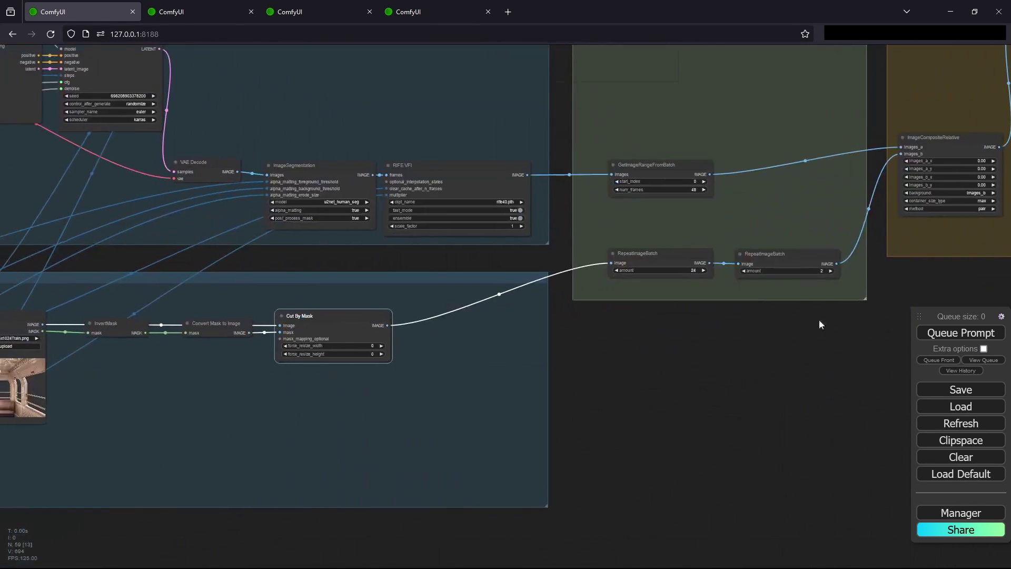
left_click_drag(260, 401, 500, 387)
left_click_drag(373, 273, 373, 414)
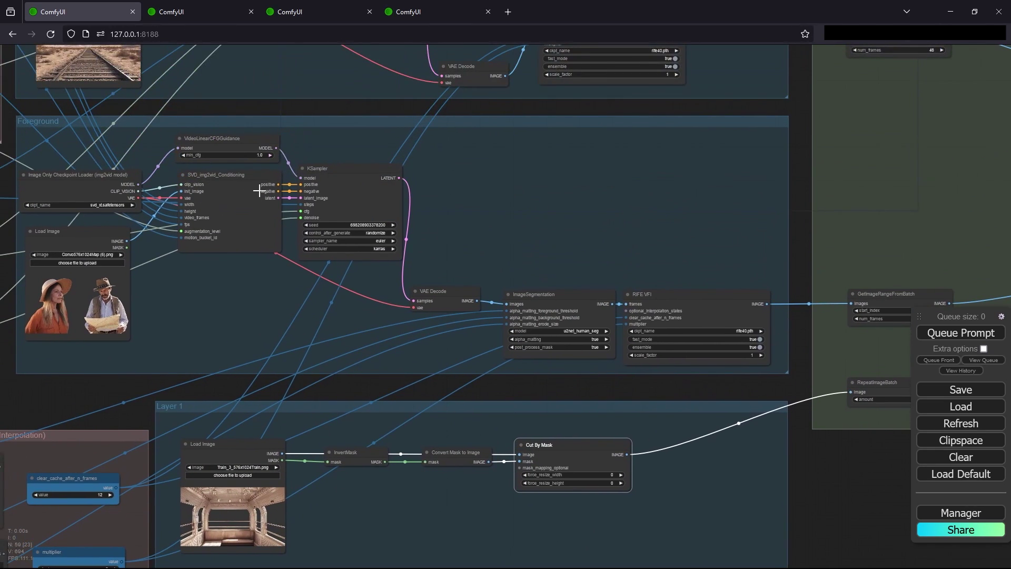
left_click_drag(274, 209, 226, 202)
left_click_drag(560, 415, 414, 397)
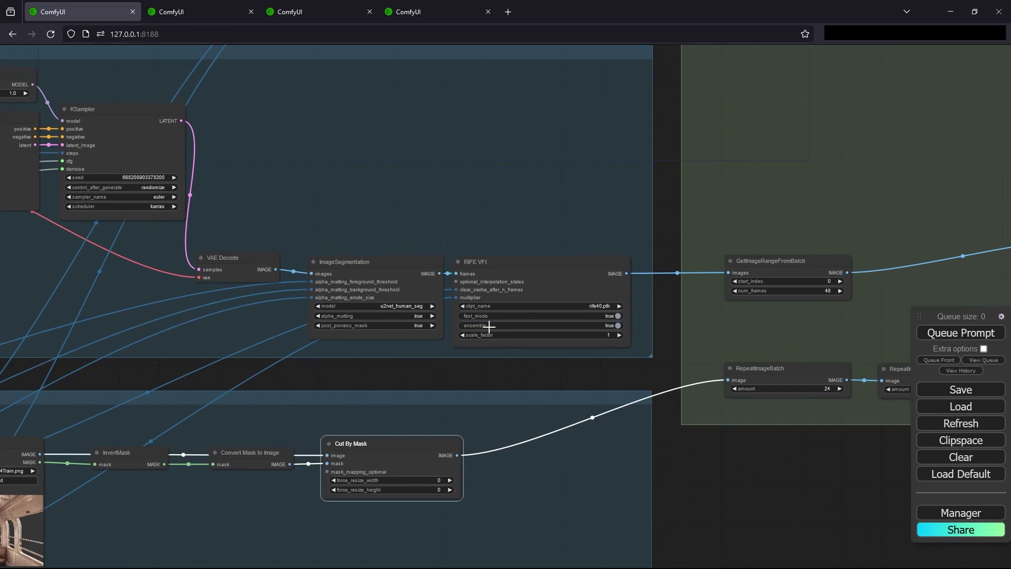
left_click_drag(800, 348, 363, 286)
left_click_drag(862, 275, 444, 289)
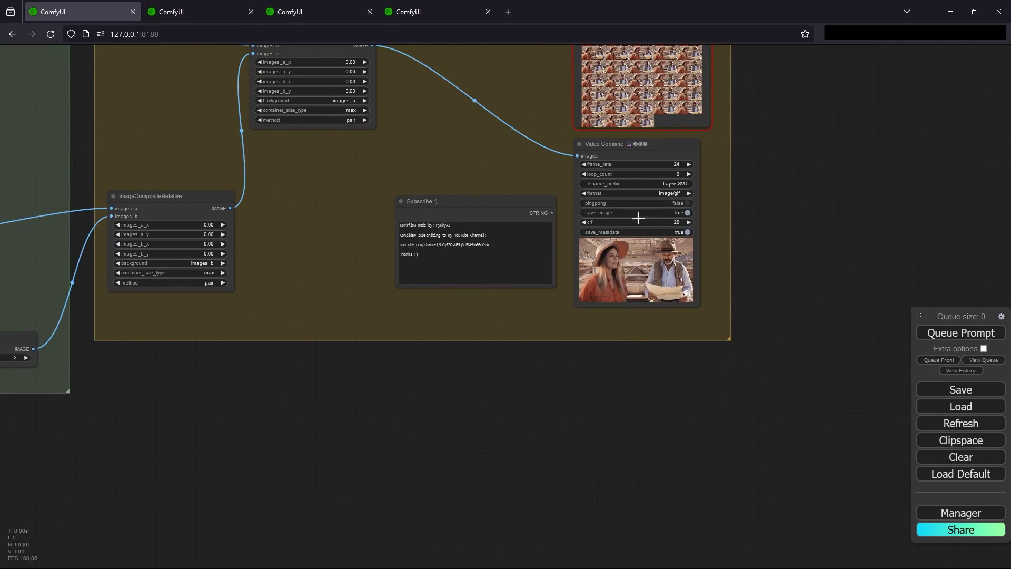
left_click(546, 259)
left_click_drag(518, 187, 520, 387)
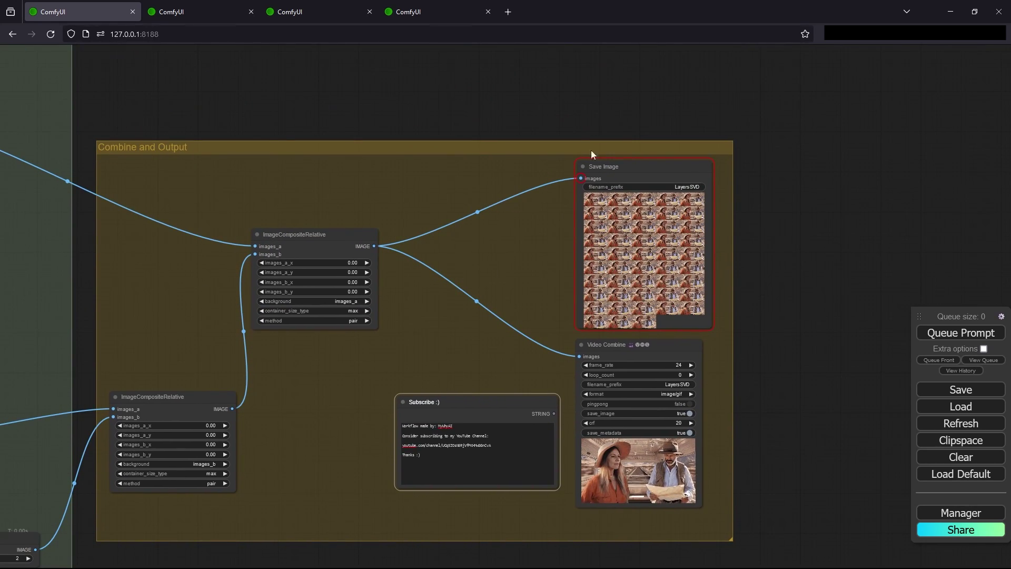
left_click(328, 14)
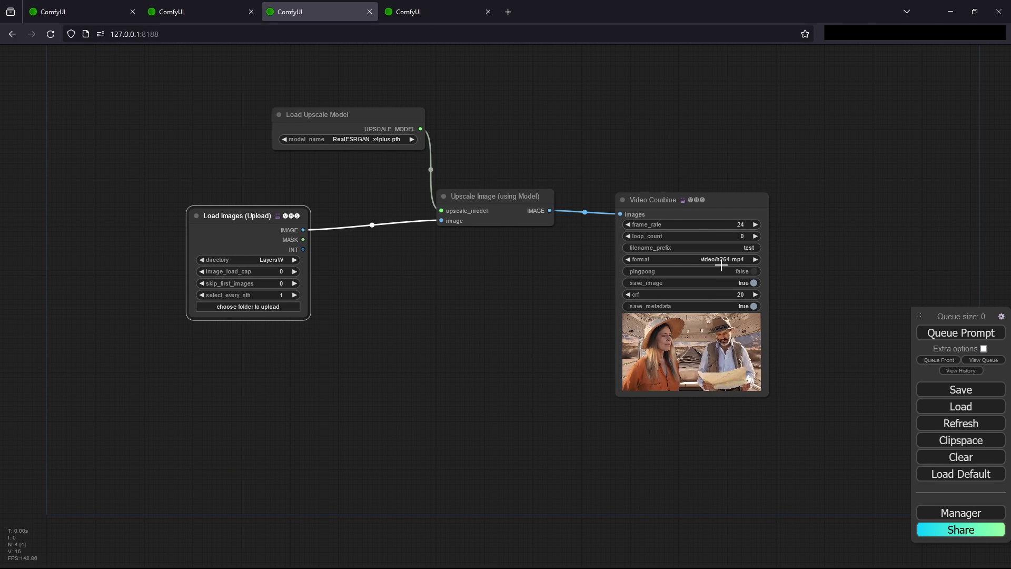
left_click(102, 6)
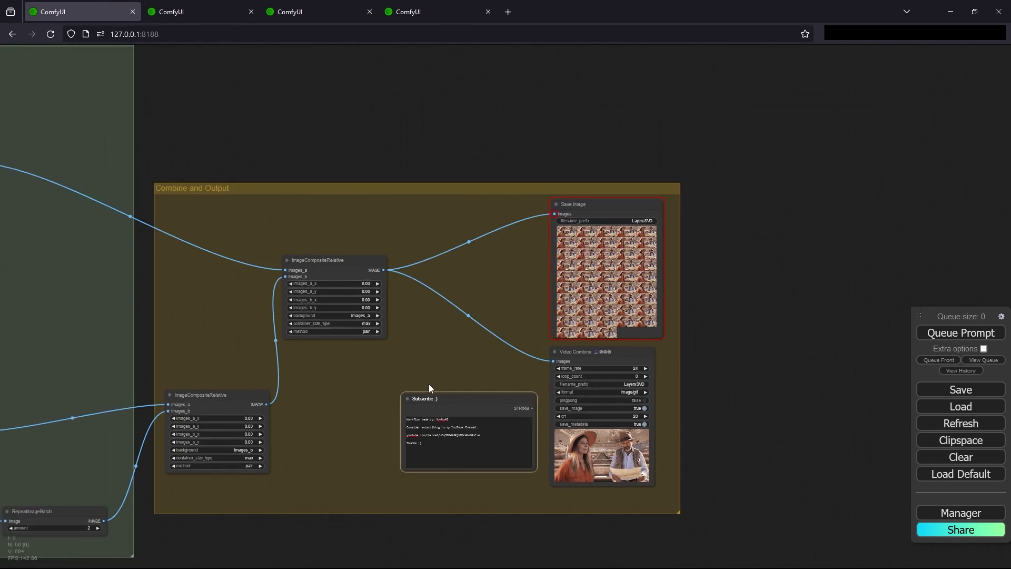
left_click_drag(350, 460, 423, 380)
scroll(388, 401, "down", 1)
left_click_drag(330, 454, 533, 398)
scroll(447, 398, "down", 2)
left_click_drag(289, 475, 540, 435)
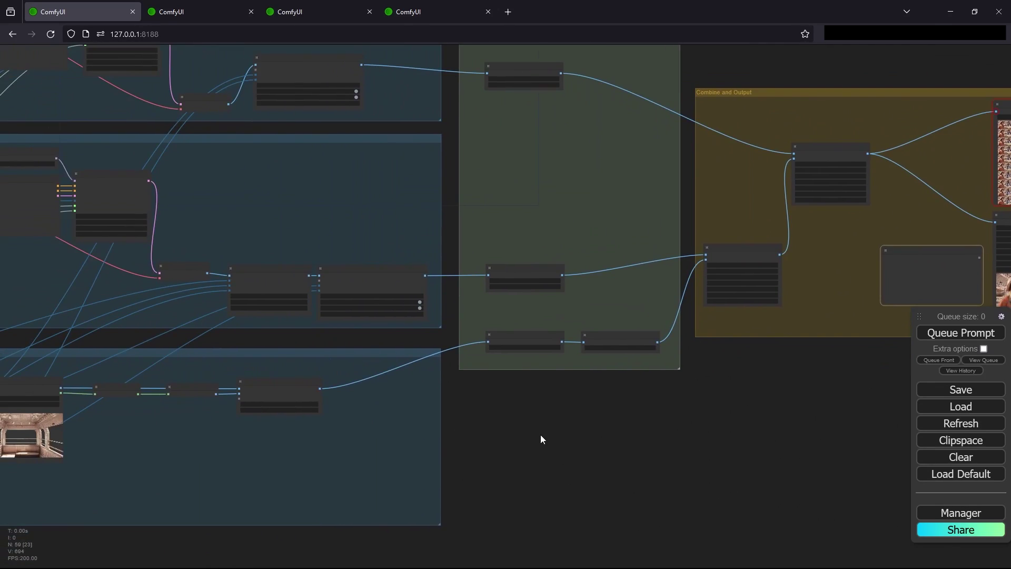
scroll(541, 435, "down", 1)
left_click_drag(432, 460, 597, 472)
scroll(541, 472, "down", 1)
left_click_drag(477, 507, 578, 489)
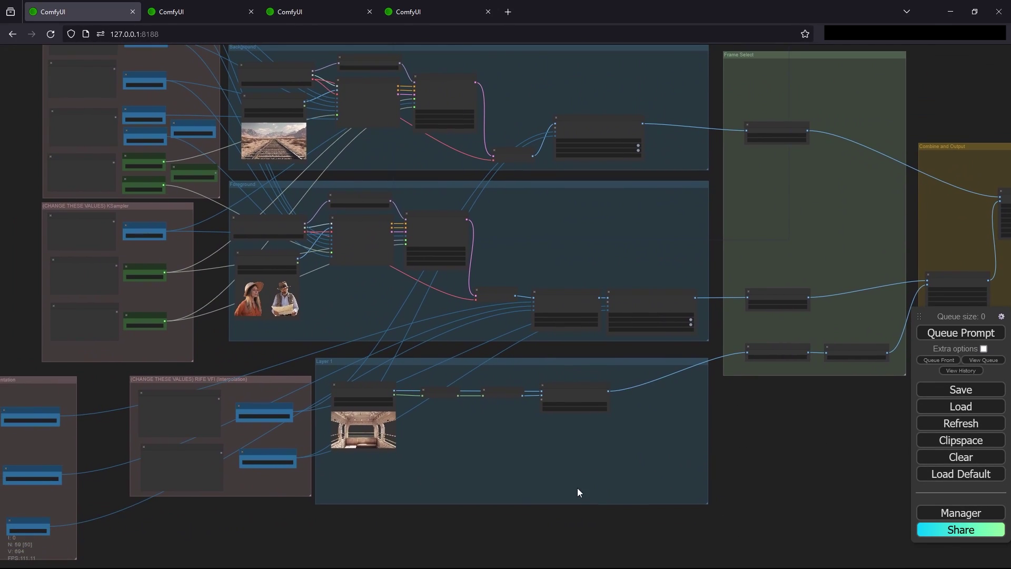
left_click_drag(653, 466, 232, 470)
left_click_drag(543, 455, 451, 471)
scroll(672, 415, "up", 1)
scroll(672, 415, "up", 2)
left_click_drag(401, 433, 638, 414)
scroll(457, 429, "down", 1)
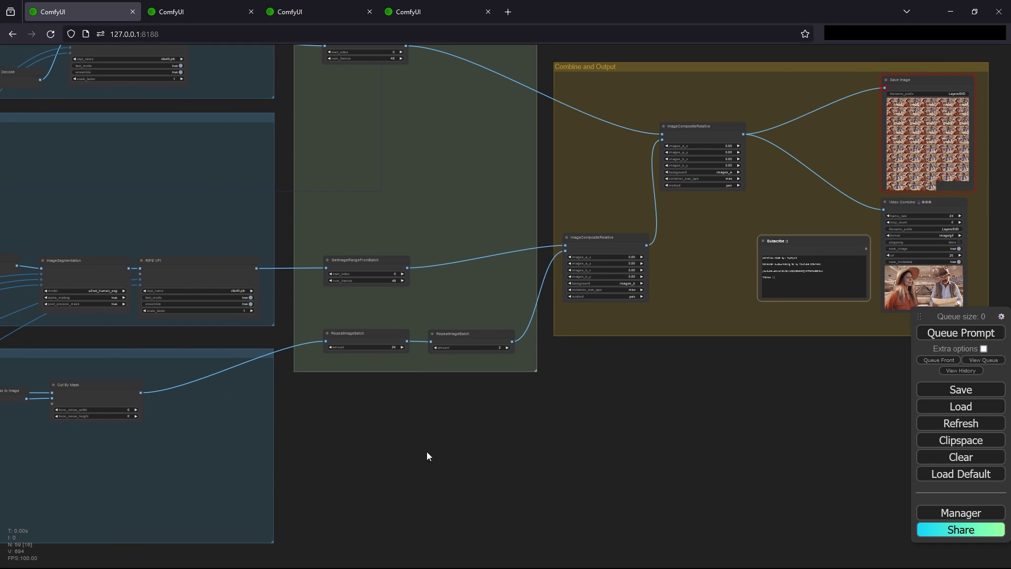
left_click_drag(426, 456, 496, 381)
scroll(356, 374, "up", 1)
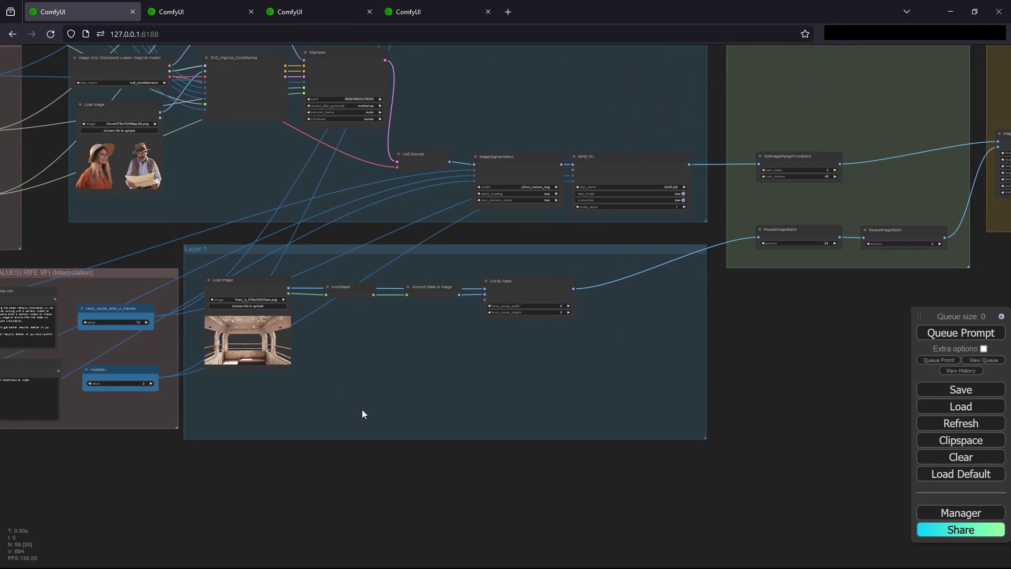
left_click_drag(259, 380, 285, 327)
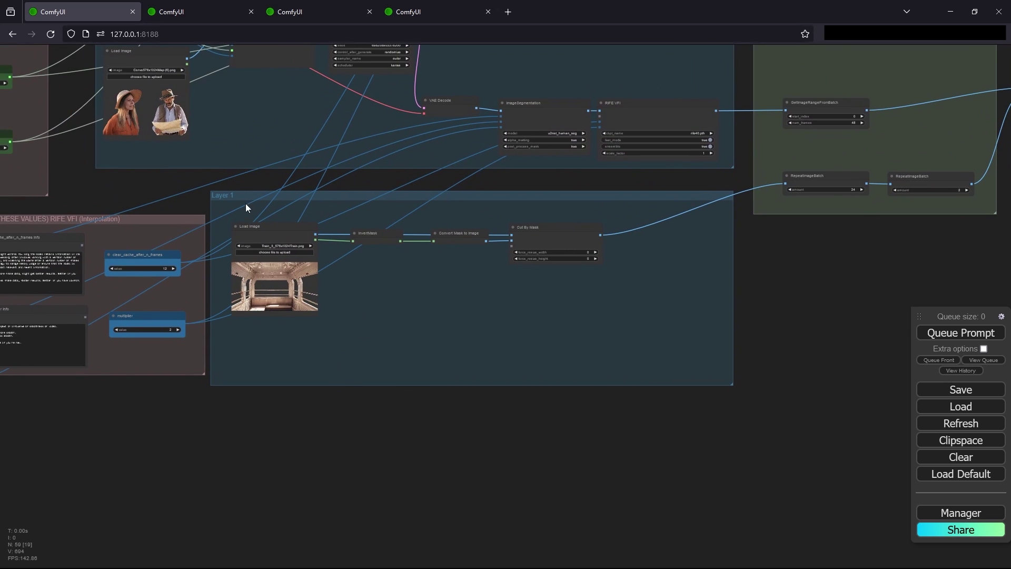
left_click_drag(763, 300, 242, 398)
left_click_drag(494, 387, 175, 438)
scroll(527, 298, "up", 9)
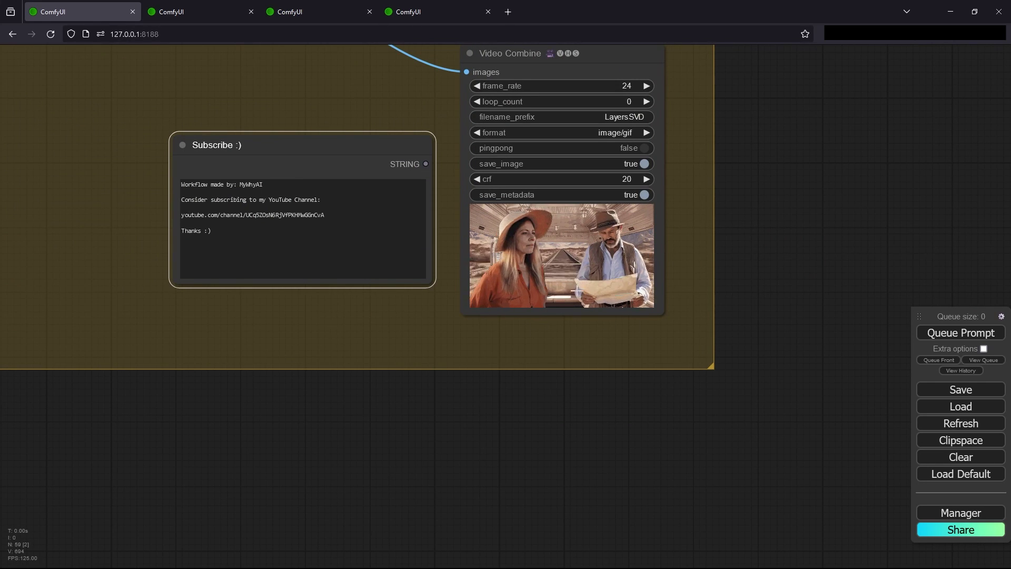
left_click_drag(289, 410, 629, 315)
scroll(263, 388, "down", 5)
left_click_drag(263, 388, 619, 325)
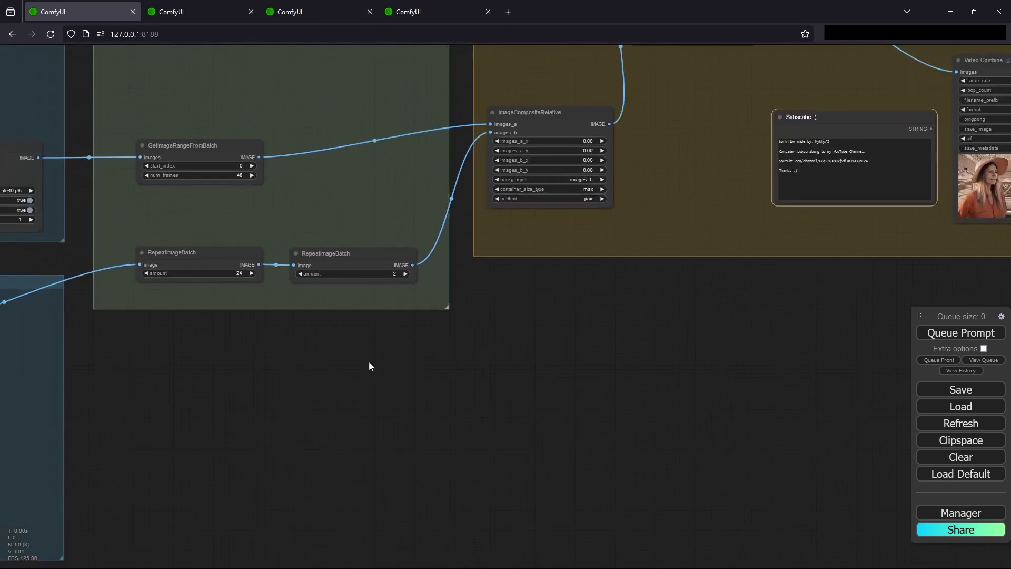
left_click_drag(369, 361, 828, 375)
left_click_drag(225, 485, 642, 333)
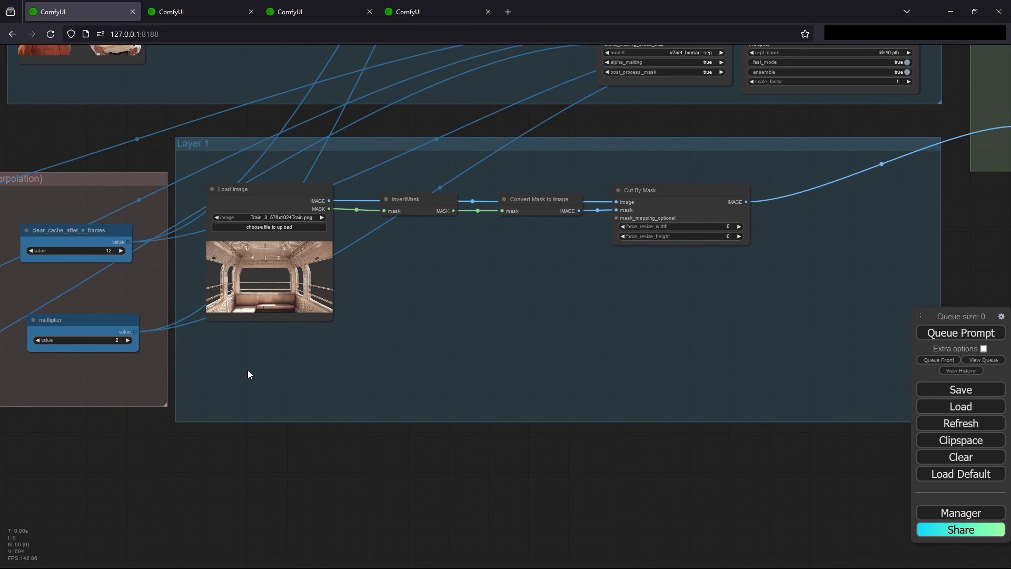
left_click_drag(248, 373, 309, 345)
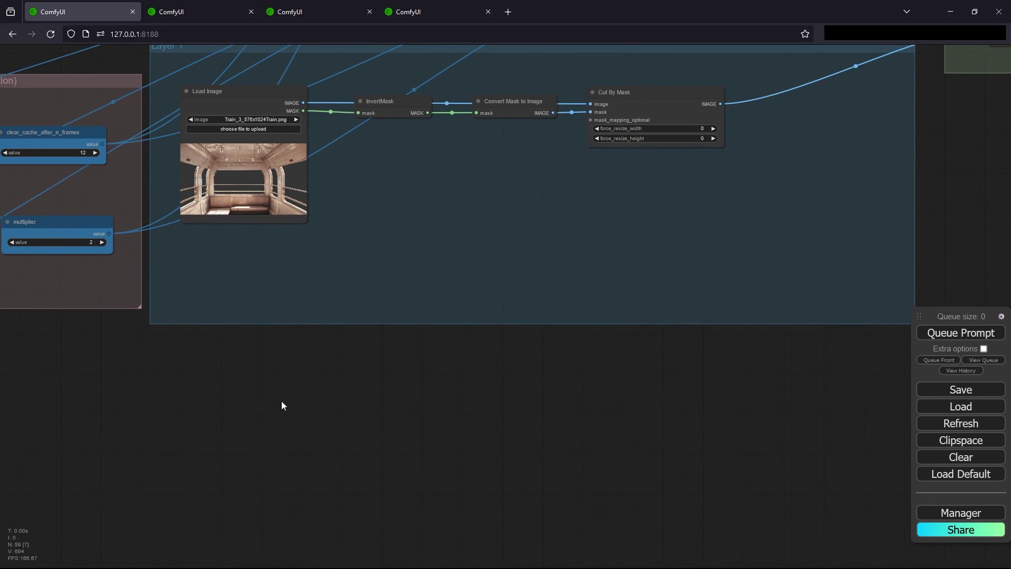
left_click_drag(303, 429, 214, 437)
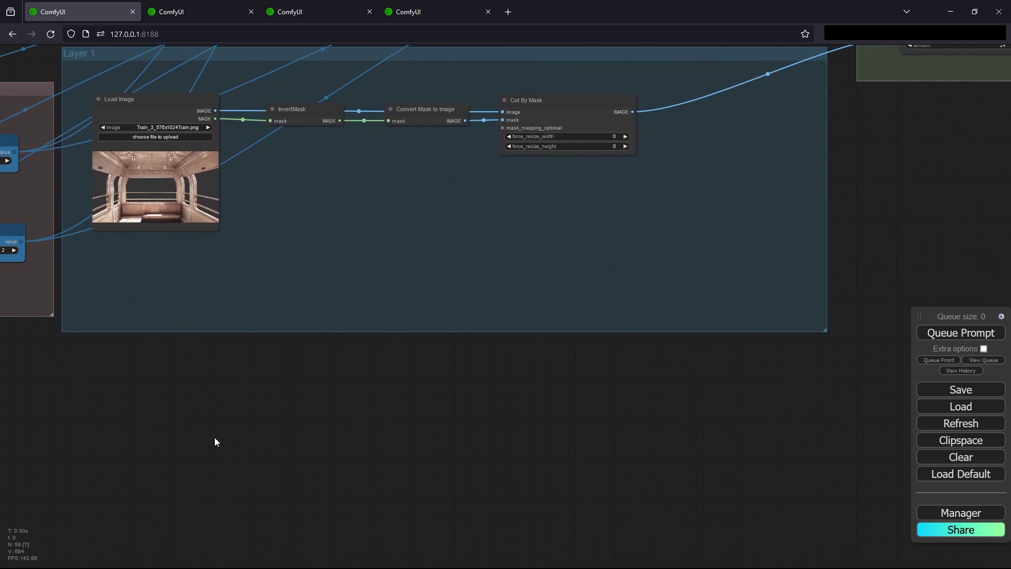
left_click_drag(667, 309, 333, 341)
scroll(333, 341, "down", 2)
left_click_drag(510, 309, 375, 422)
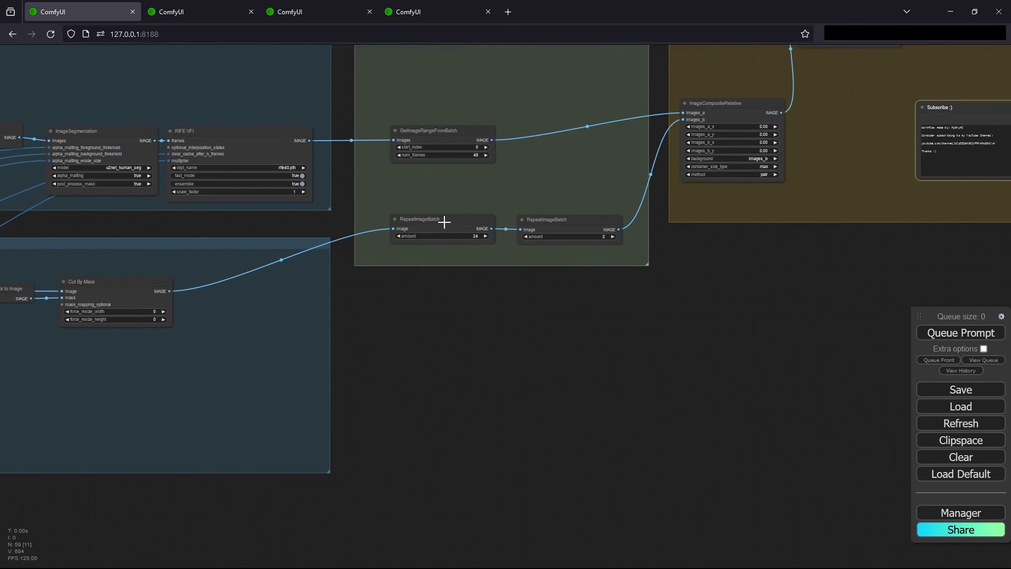
scroll(522, 217, "right", 3)
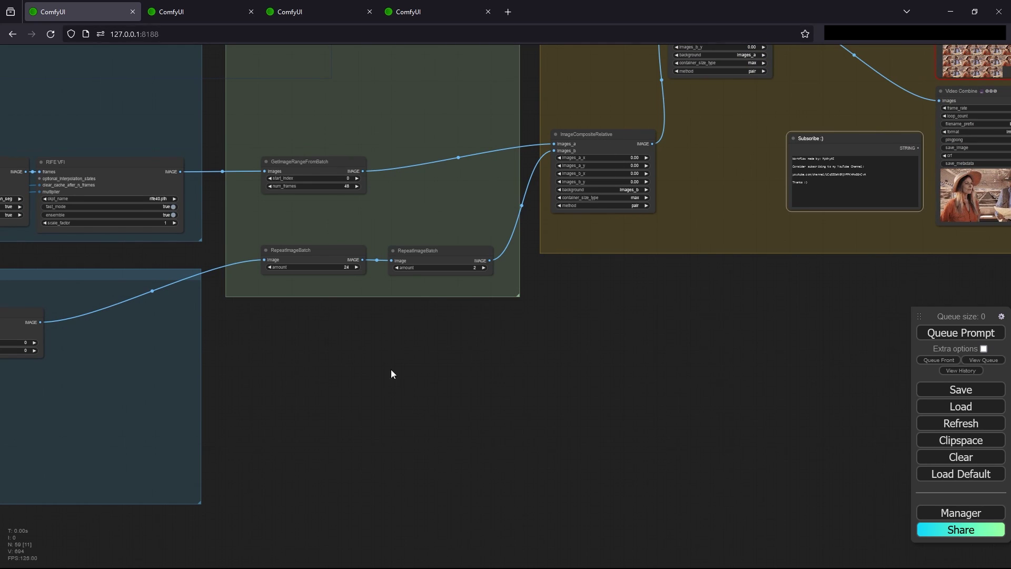
scroll(692, 324, "left", 3)
scroll(745, 276, "up", 5)
scroll(745, 276, "right", 4)
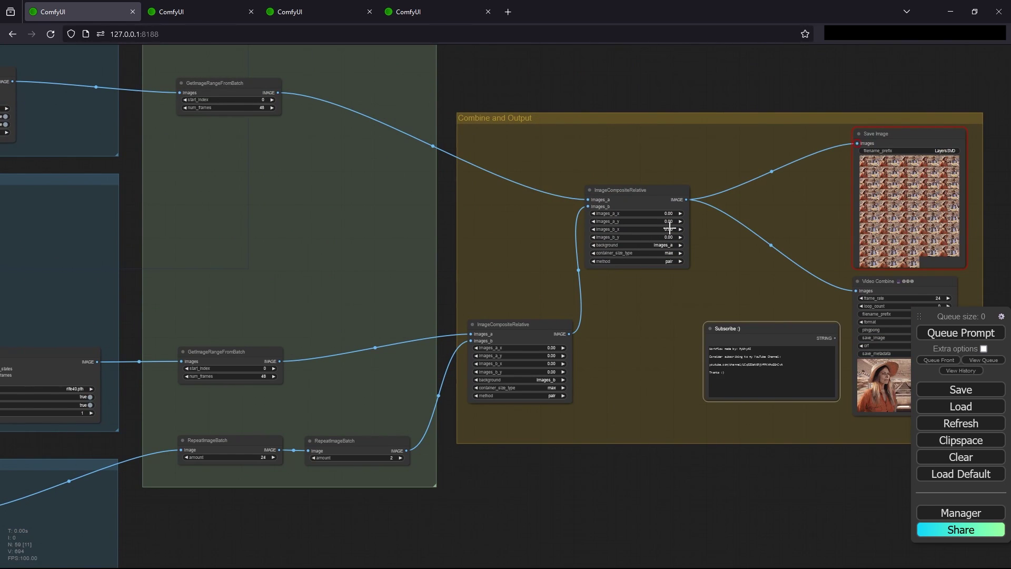
scroll(691, 458, "down", 1)
scroll(692, 459, "right", 4)
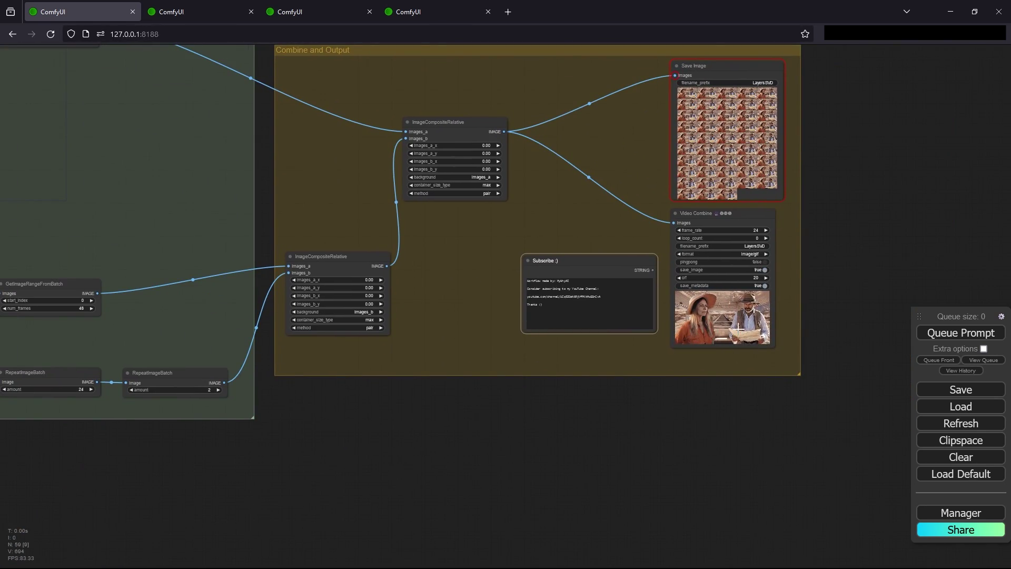
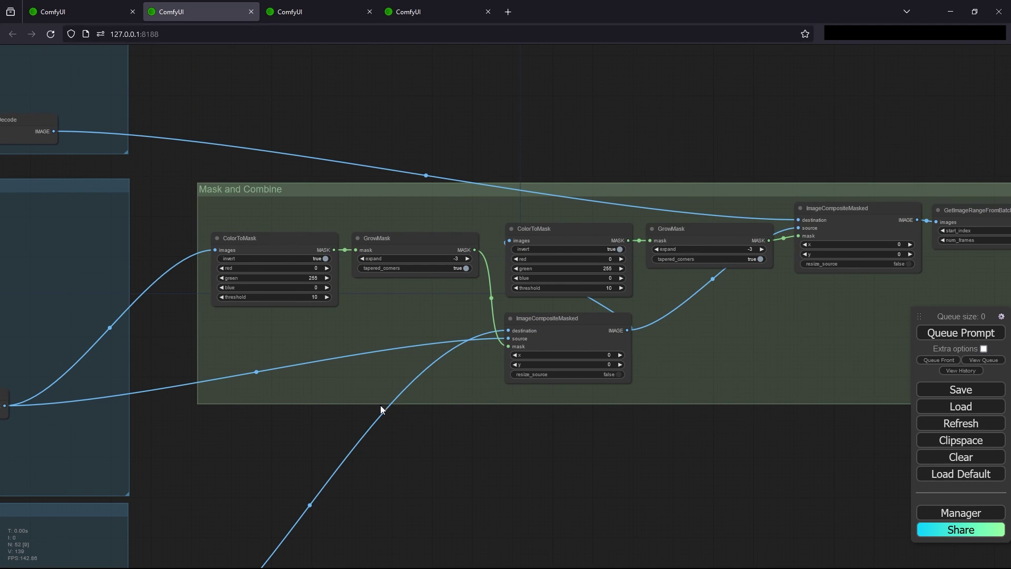
Pan left past the KSampler and VAE Decode nodes onto the Mask and Combine group.
left_click_drag(317, 399, 486, 361)
scroll(241, 374, "down", 1)
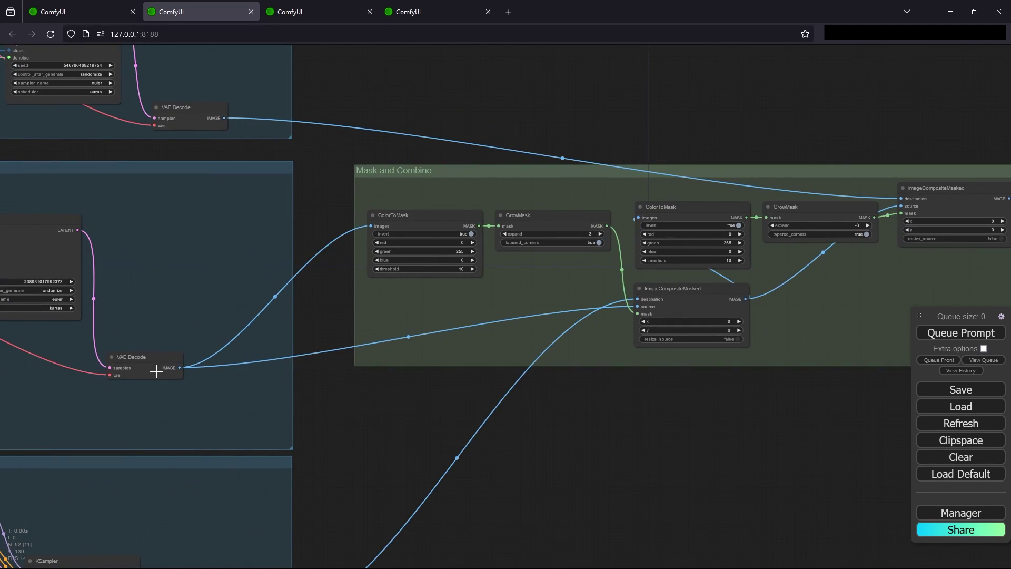
left_click_drag(179, 333, 313, 299)
left_click_drag(203, 301, 318, 300)
left_click_drag(249, 229, 207, 305)
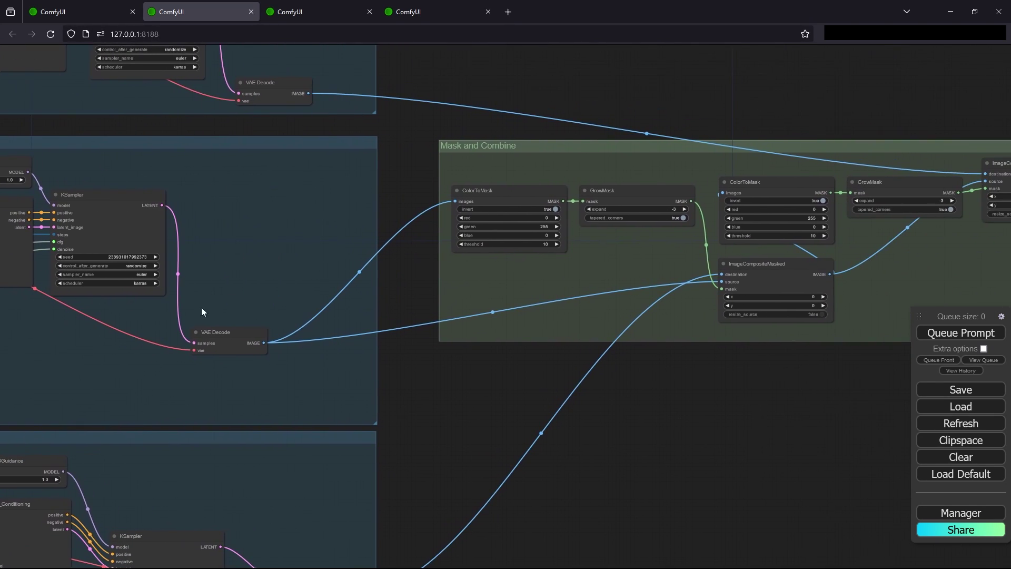
left_click_drag(485, 197, 334, 305)
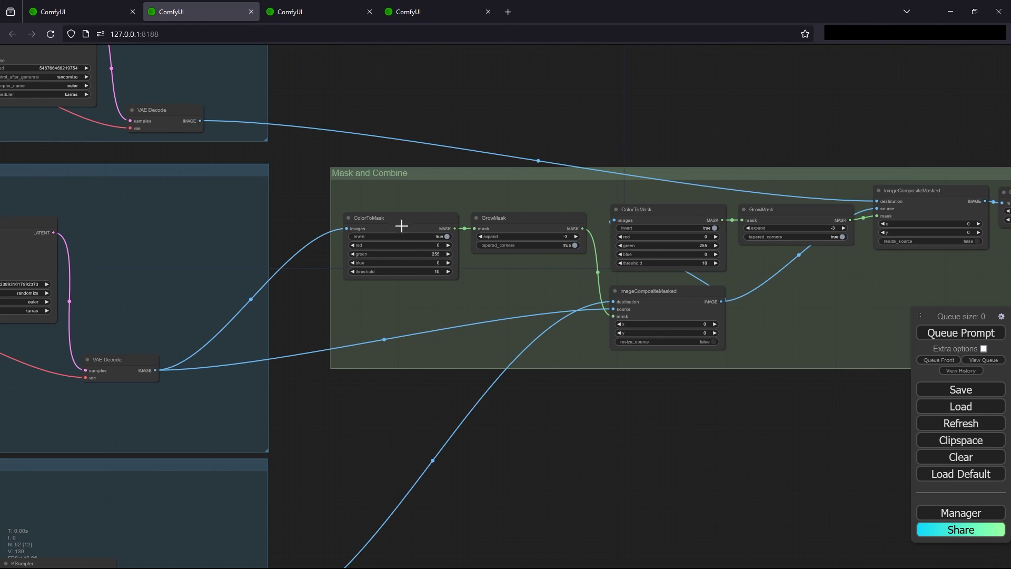
left_click_drag(476, 282, 387, 294)
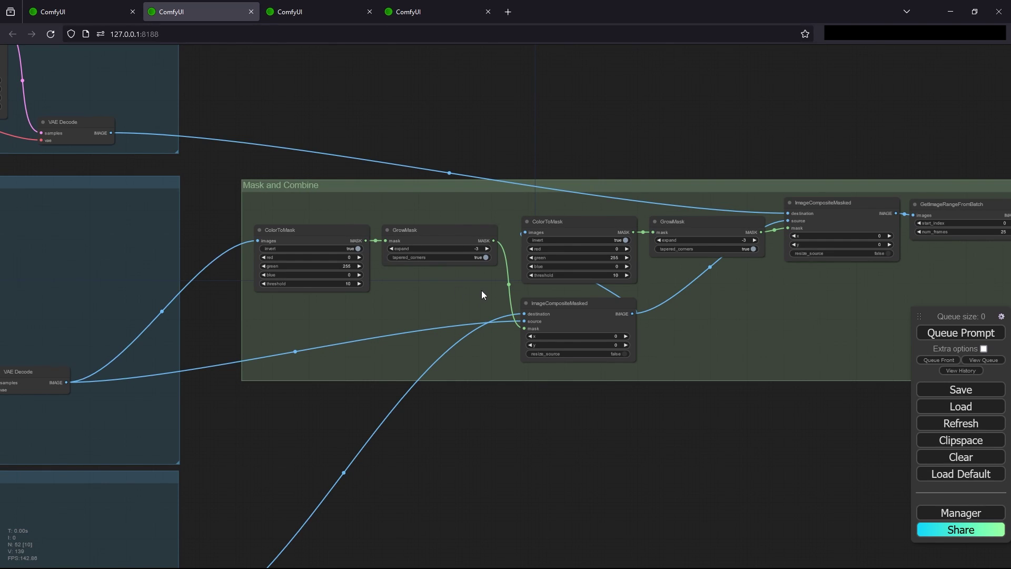
Survey the Upscale and Output and left-side groups, then recentre on Mask and Combine.
left_click_drag(473, 292, 279, 262)
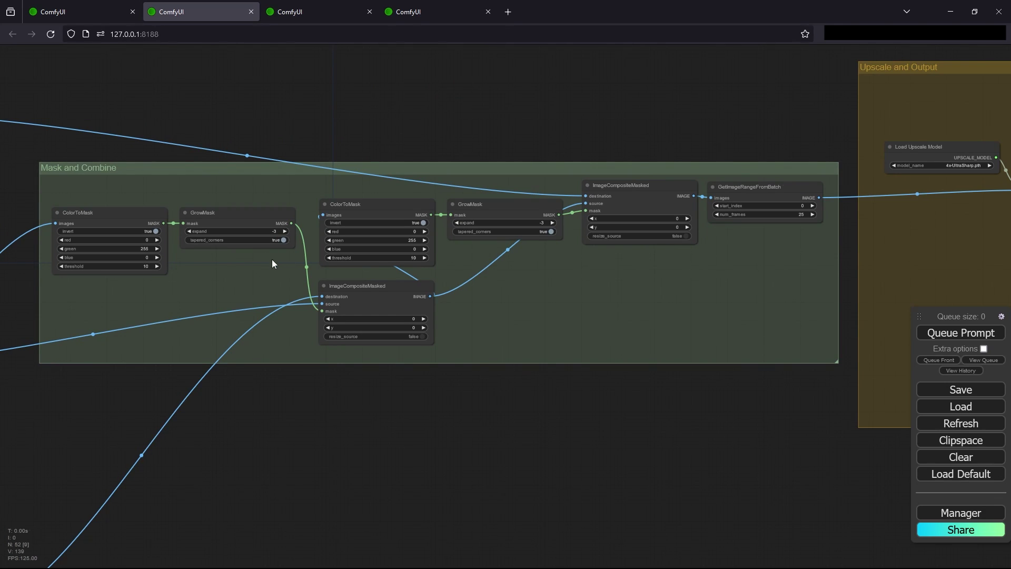
left_click_drag(265, 328, 313, 296)
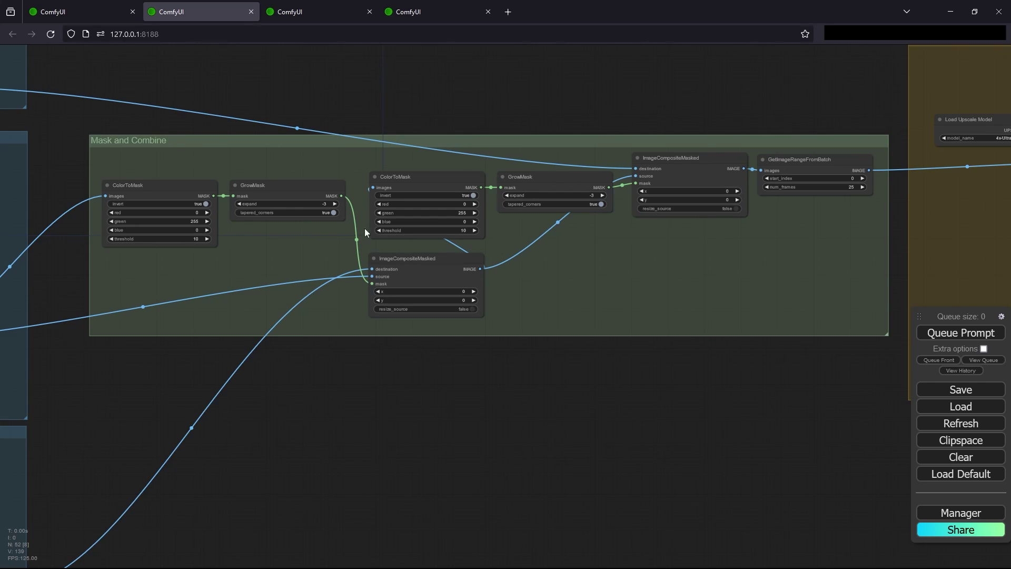
scroll(267, 343, "down", 4)
left_click_drag(283, 358, 438, 302)
left_click_drag(138, 401, 244, 353)
left_click_drag(271, 317, 395, 313)
left_click_drag(833, 203, 607, 438)
scroll(624, 400, "up", 5)
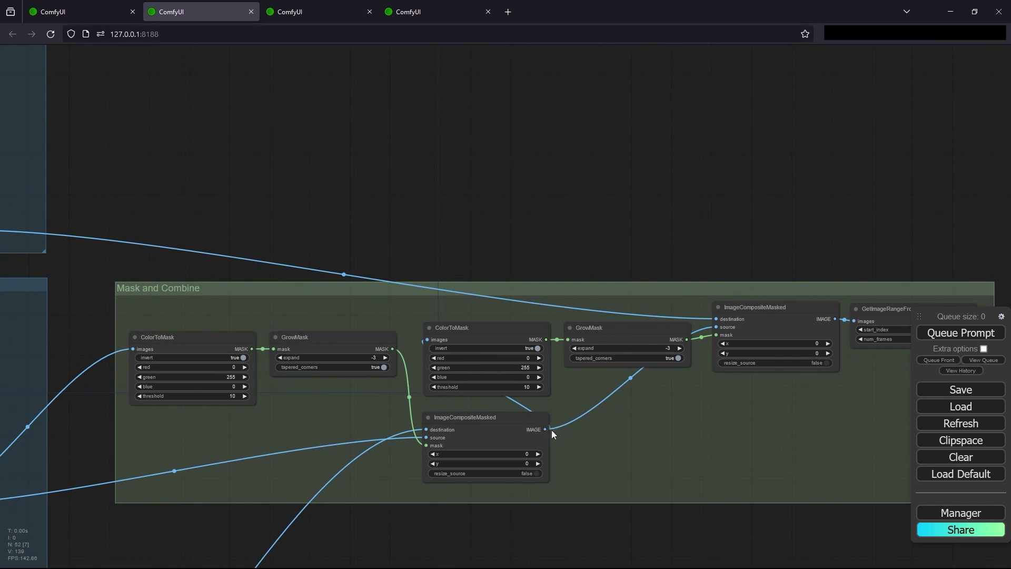
left_click_drag(567, 440, 464, 368)
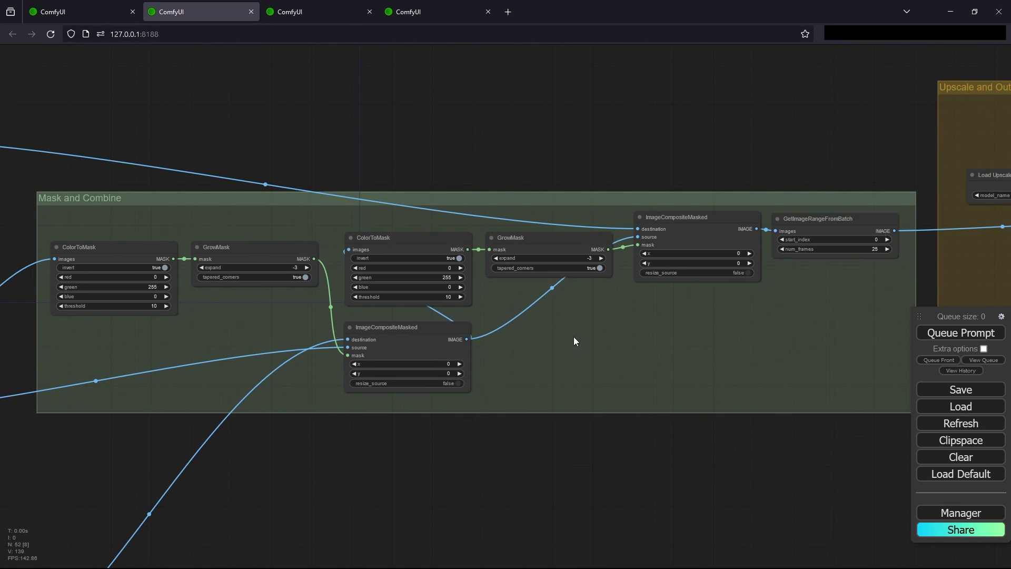
Add a Preview Image node on the ImageCompositeMasked output, then undo it.
left_click_drag(467, 340, 542, 339)
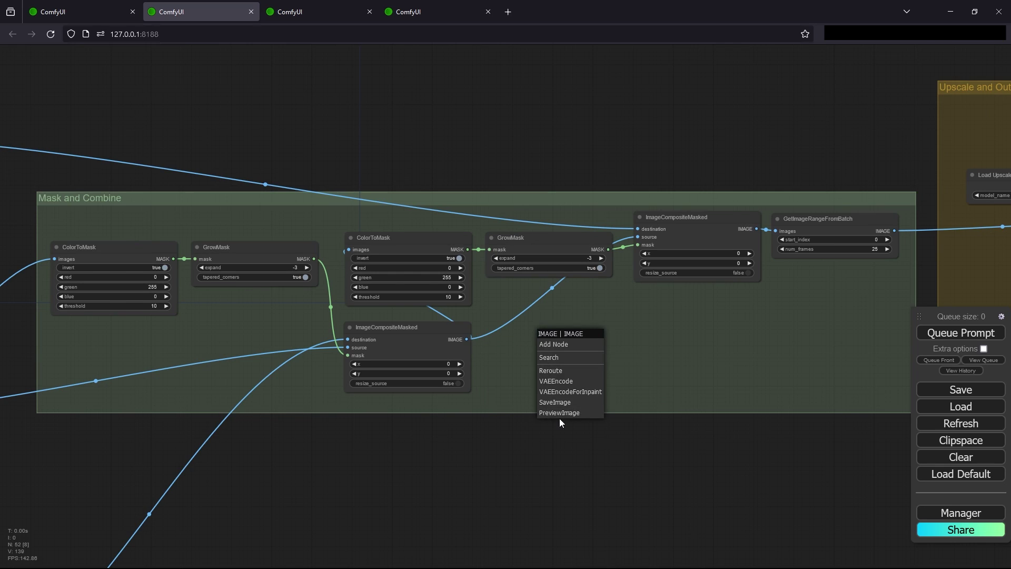
left_click(559, 413)
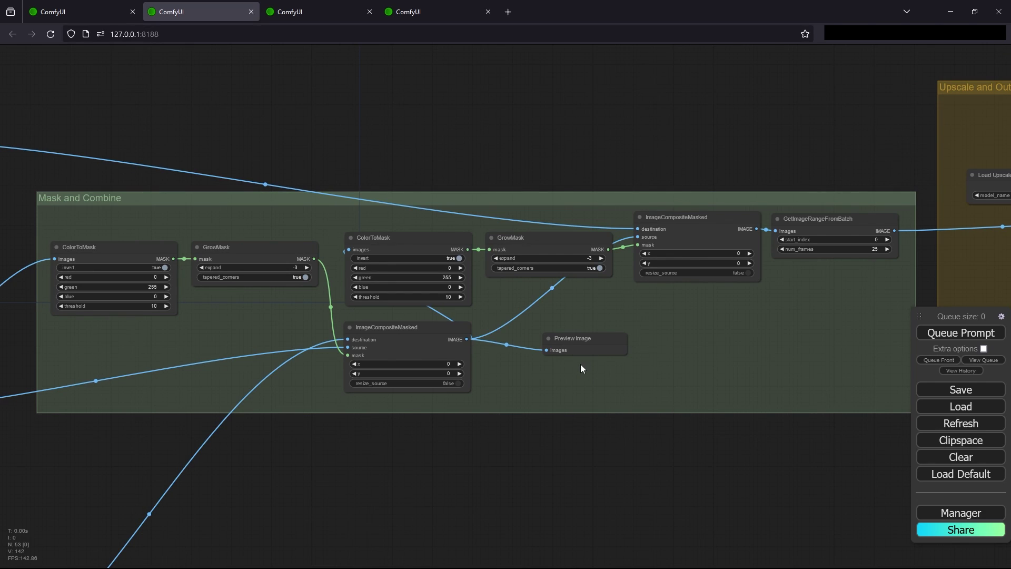
key("ctrl+z")
Pan and zoom to the Load Upscale Model and Upscale Image (using Model) nodes.
scroll(622, 366, "down", 2)
left_click_drag(622, 366, 516, 348)
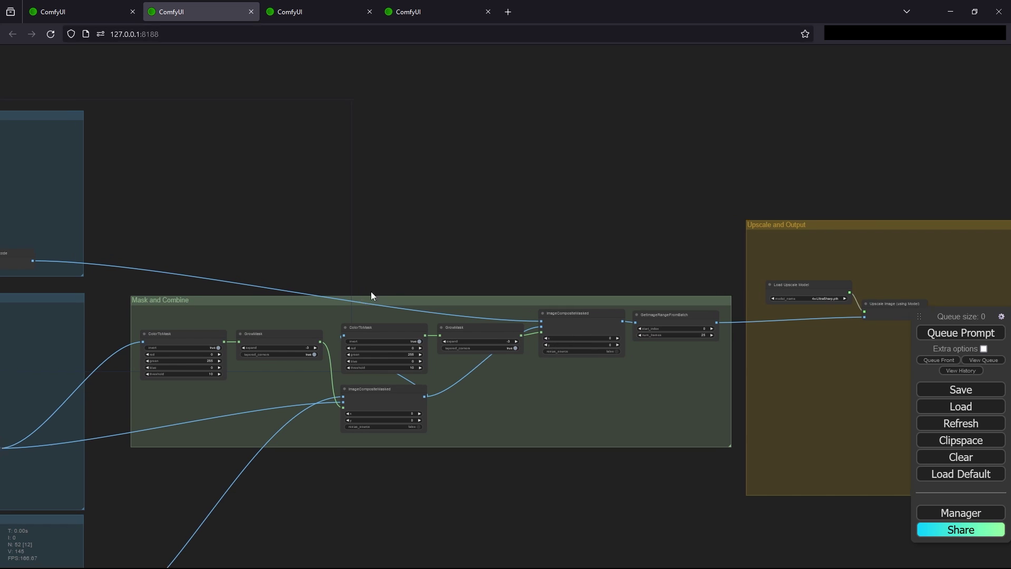
left_click_drag(356, 289, 845, 317)
left_click_drag(455, 308, 543, 314)
left_click_drag(849, 288, 139, 241)
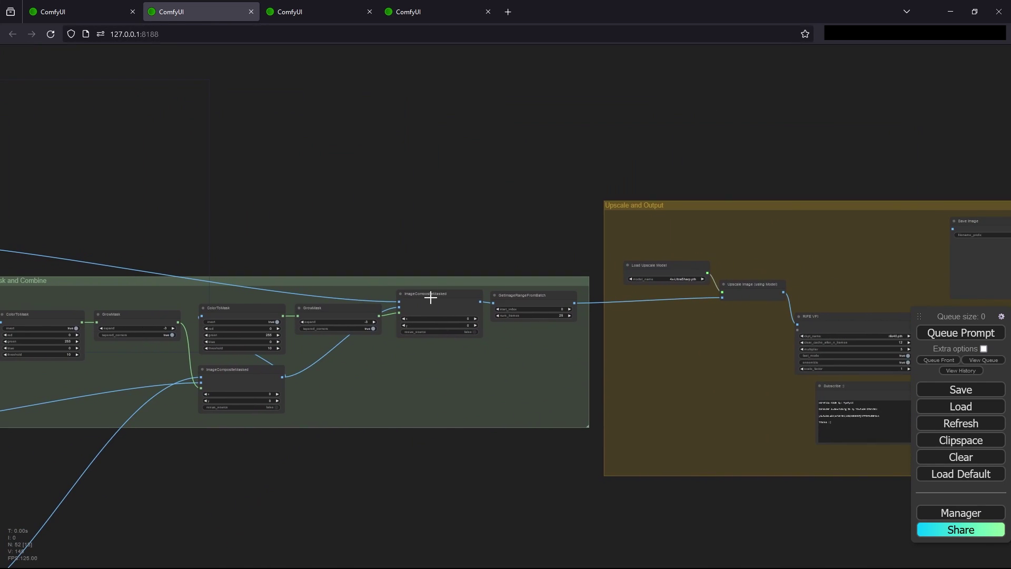
scroll(527, 320, "up", 4)
left_click_drag(501, 337, 467, 365)
scroll(456, 358, "up", 2)
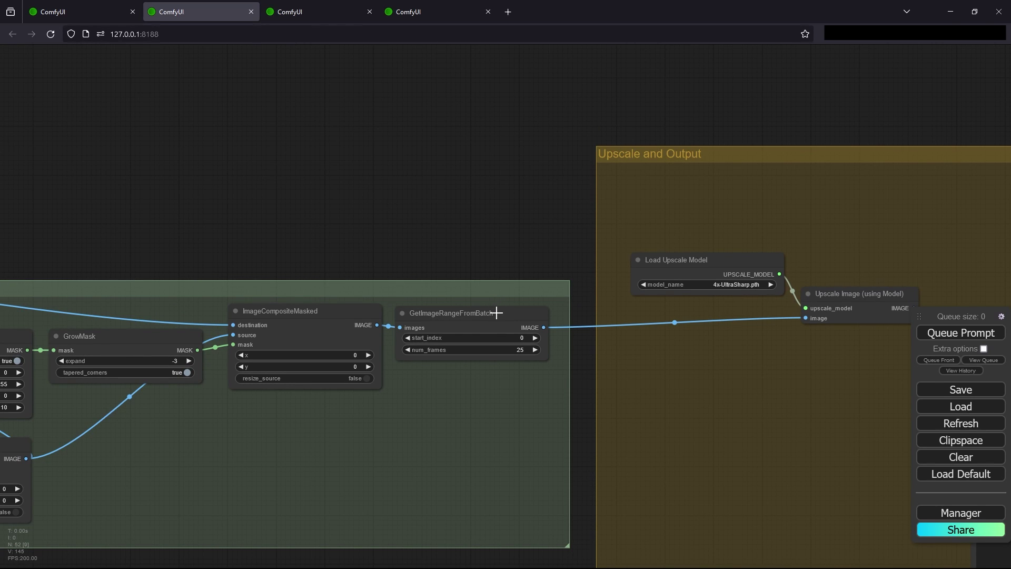
Pan right past RIFE VFI to bring the Video Combine node into view.
left_click_drag(549, 339, 281, 308)
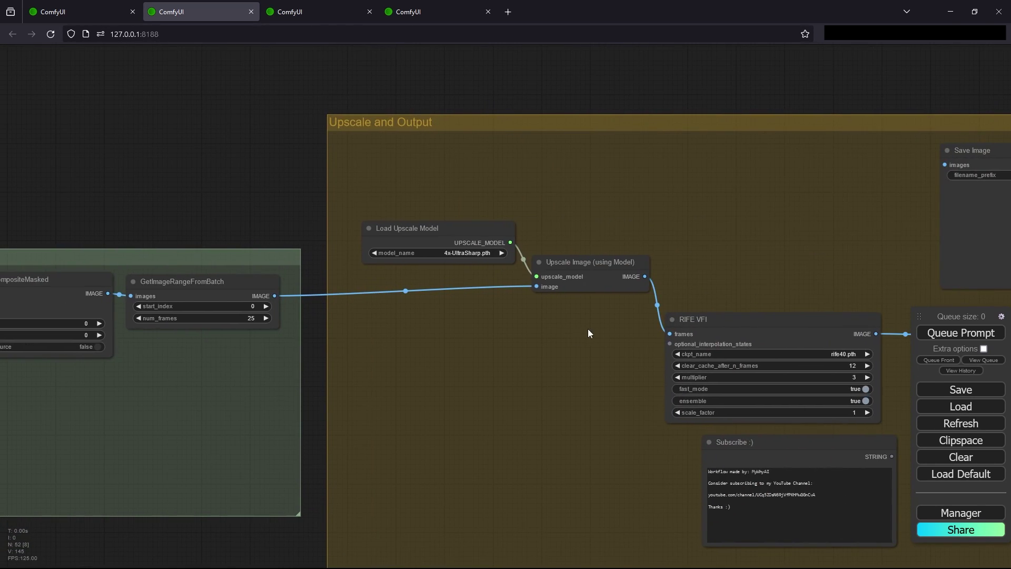
left_click_drag(610, 327, 385, 294)
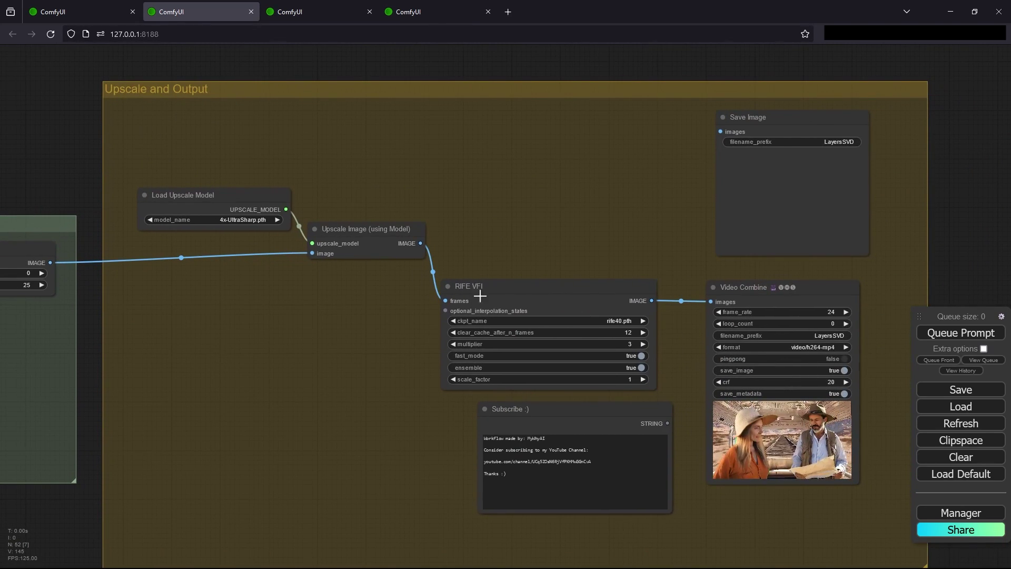
left_click_drag(589, 305, 474, 317)
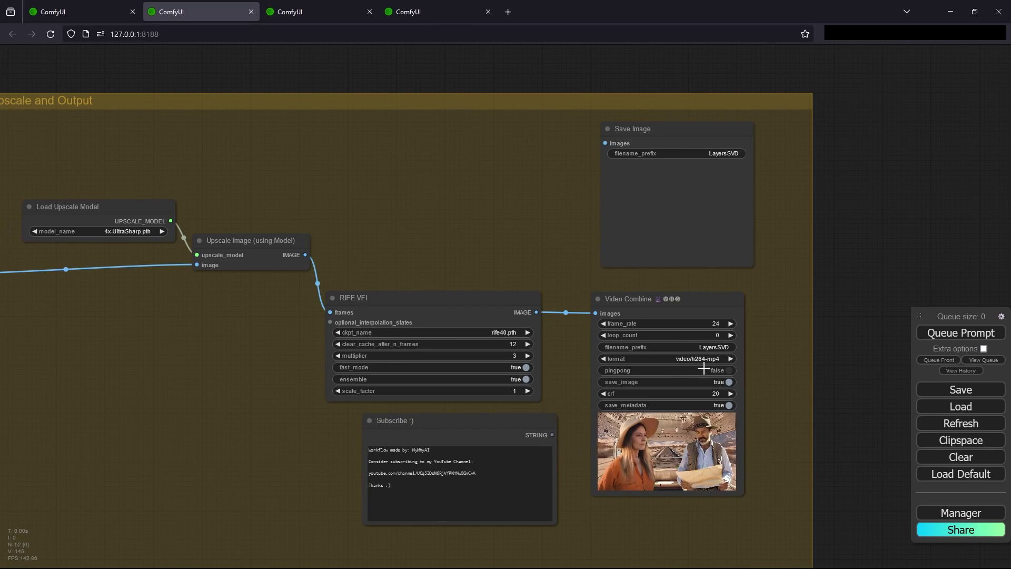
Zoom in on Video Combine, then flip to the first tab and back to this workflow.
scroll(699, 370, "up", 5)
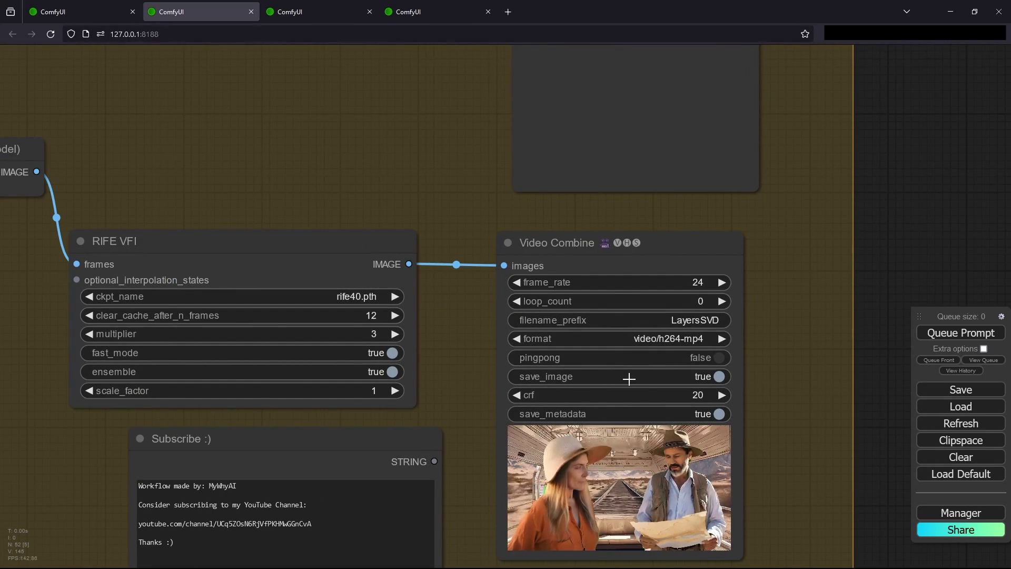
key("ctrl+Page_Up")
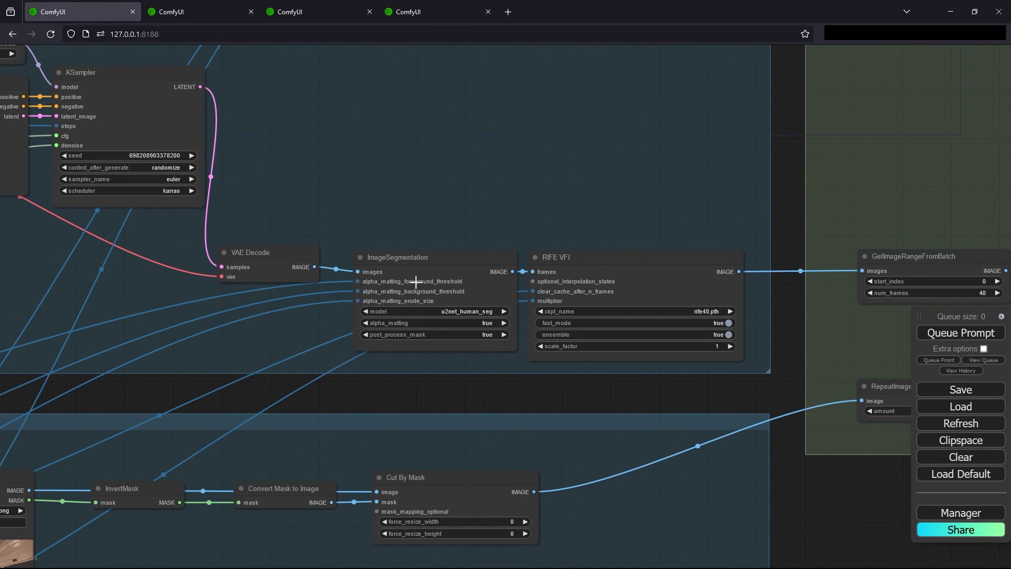
left_click(217, 19)
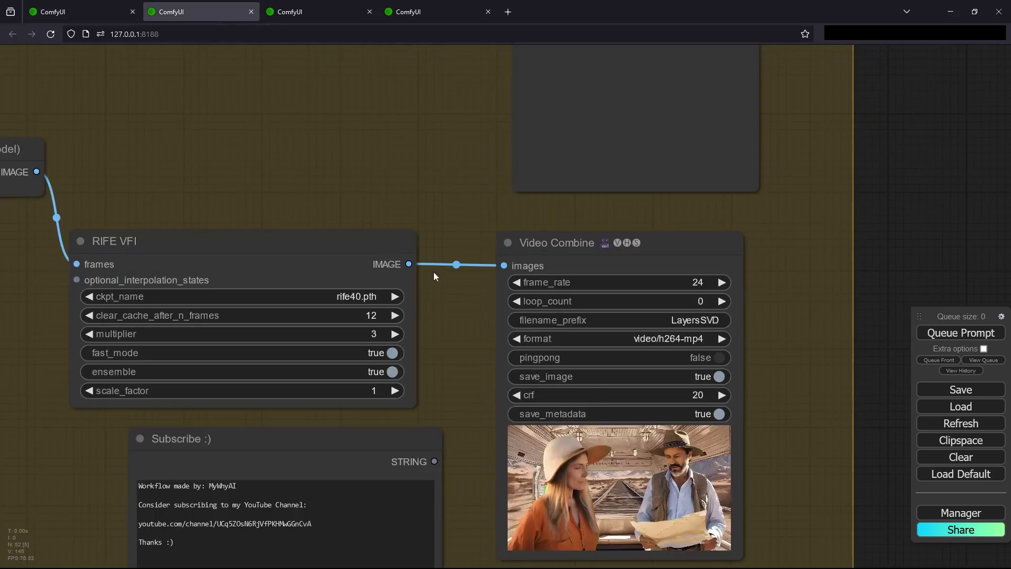
Zoom into the Video Combine preview to inspect the two characters in the train carriage.
scroll(682, 393, "up", 8)
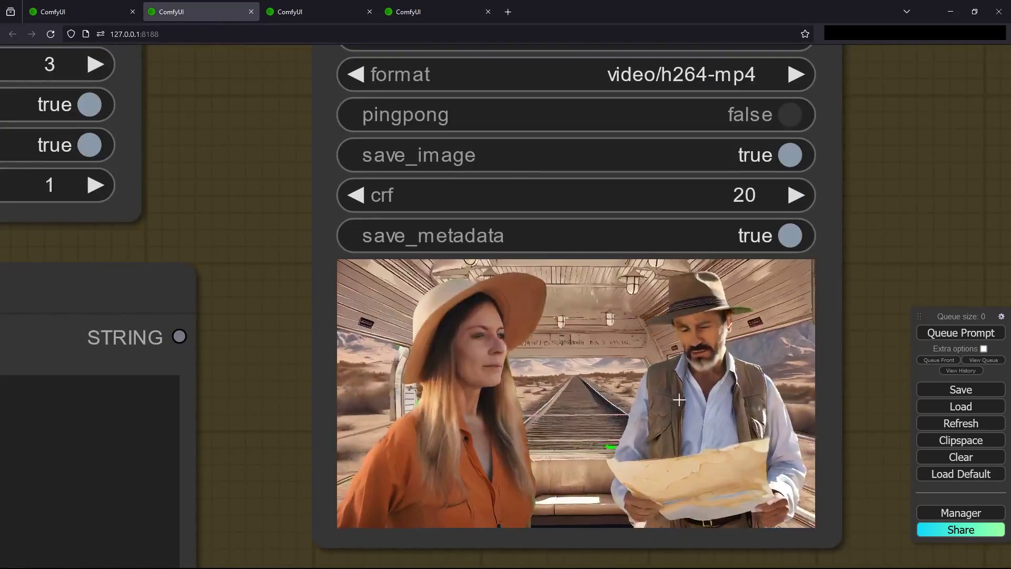
scroll(682, 392, "up", 3)
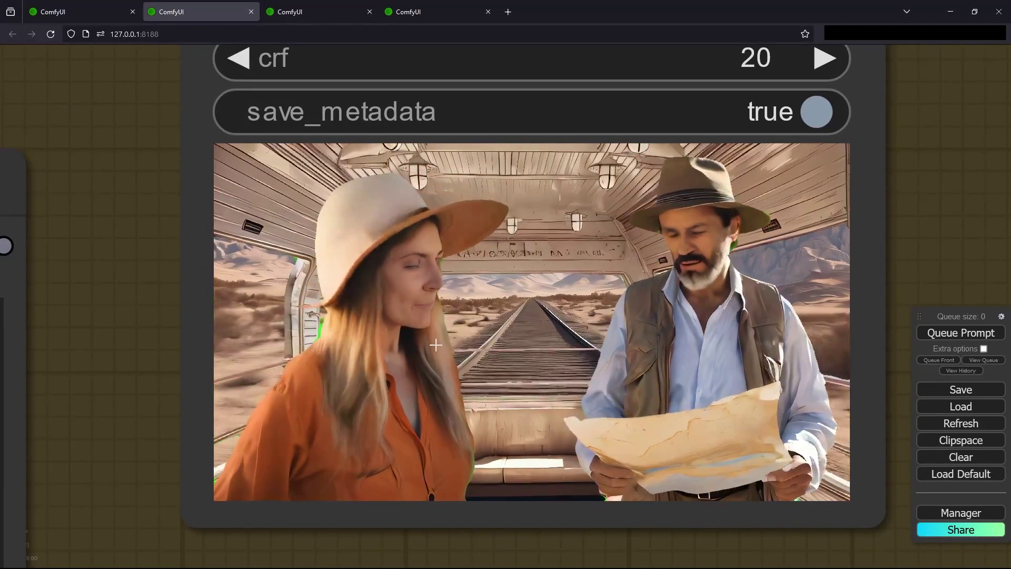
scroll(436, 343, "down", 14)
left_click(323, 364)
left_click_drag(43, 404, 299, 403)
scroll(299, 404, "down", 2)
left_click_drag(228, 392, 418, 404)
scroll(419, 403, "down", 4)
left_click_drag(346, 373, 682, 365)
left_click_drag(499, 352, 65, 317)
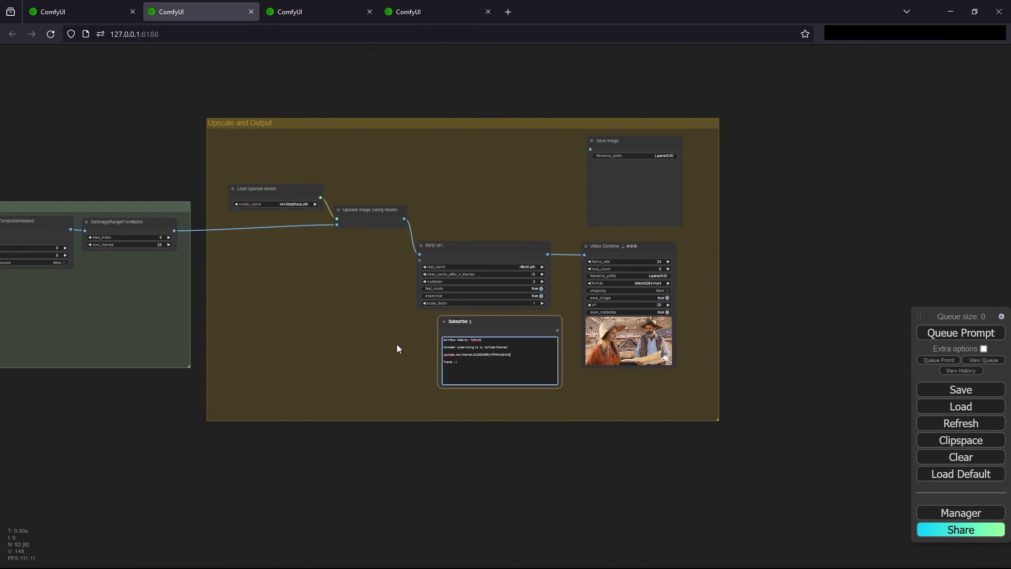
scroll(728, 353, "up", 14)
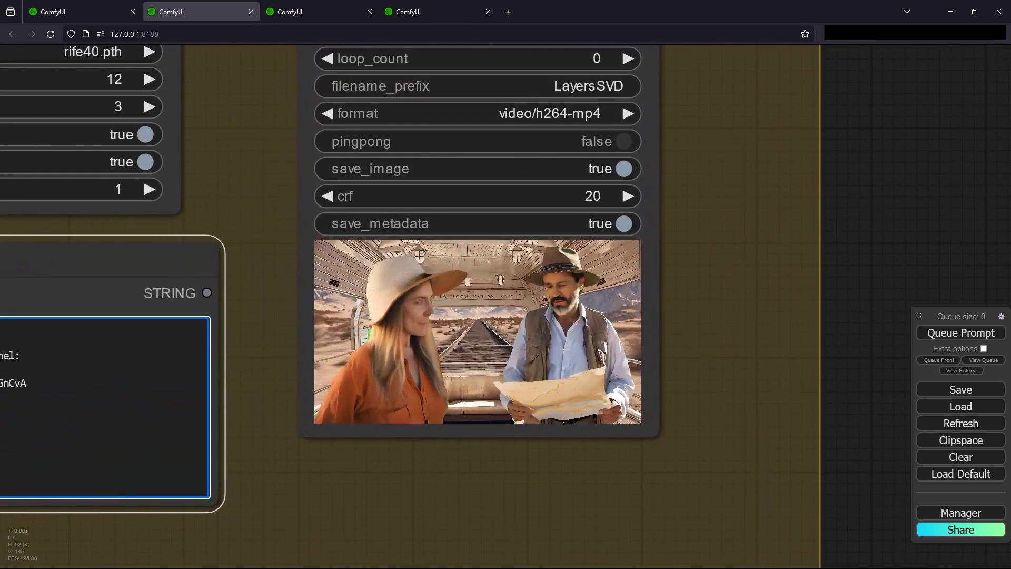
scroll(572, 349, "up", 7)
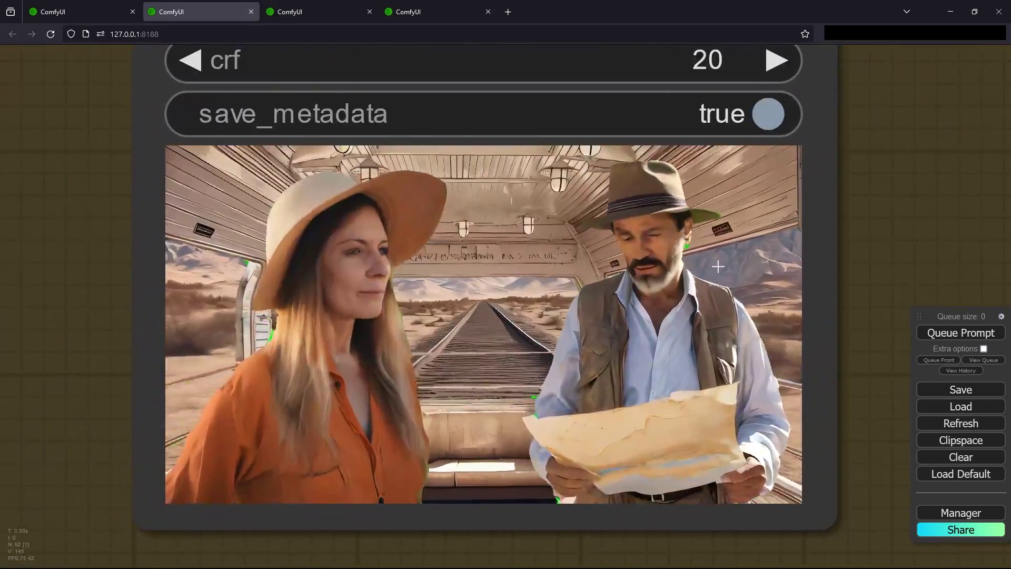
scroll(720, 250, "up", 9)
left_click_drag(699, 233, 656, 355)
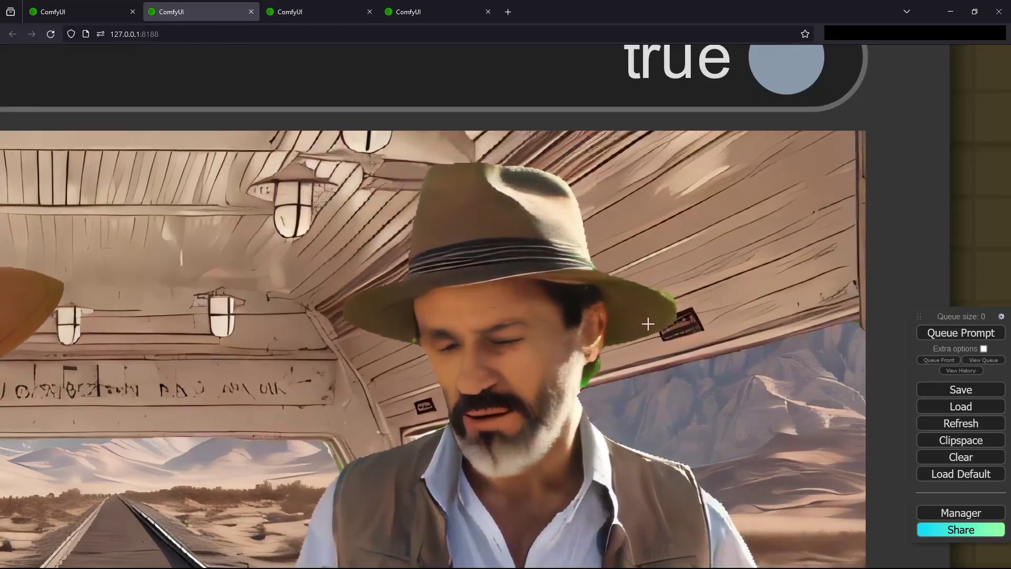
Zoom out over the Upscale and Output and Mask and Combine groups, then move to the fourth tab.
scroll(613, 358, "down", 5)
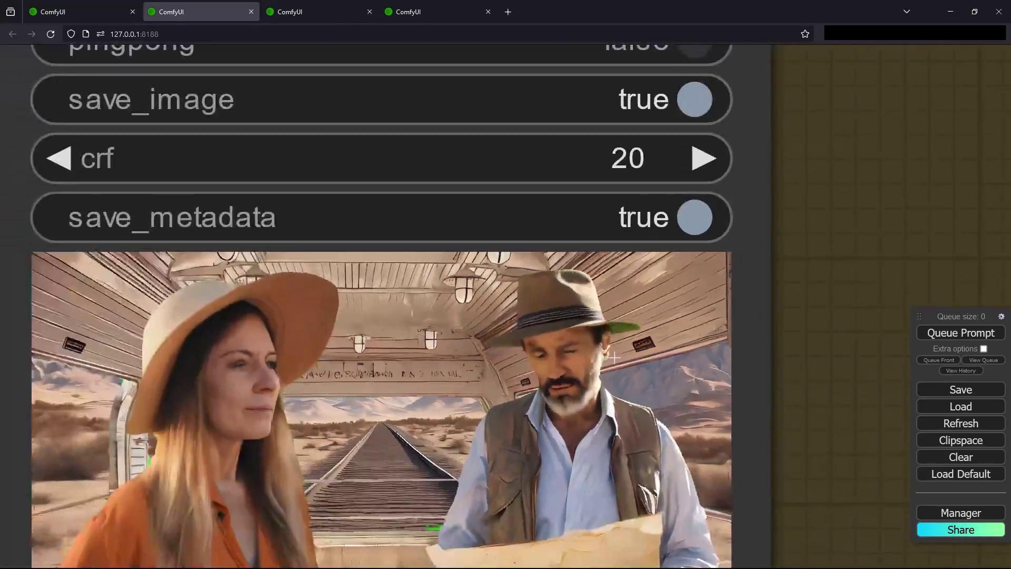
scroll(613, 358, "down", 3)
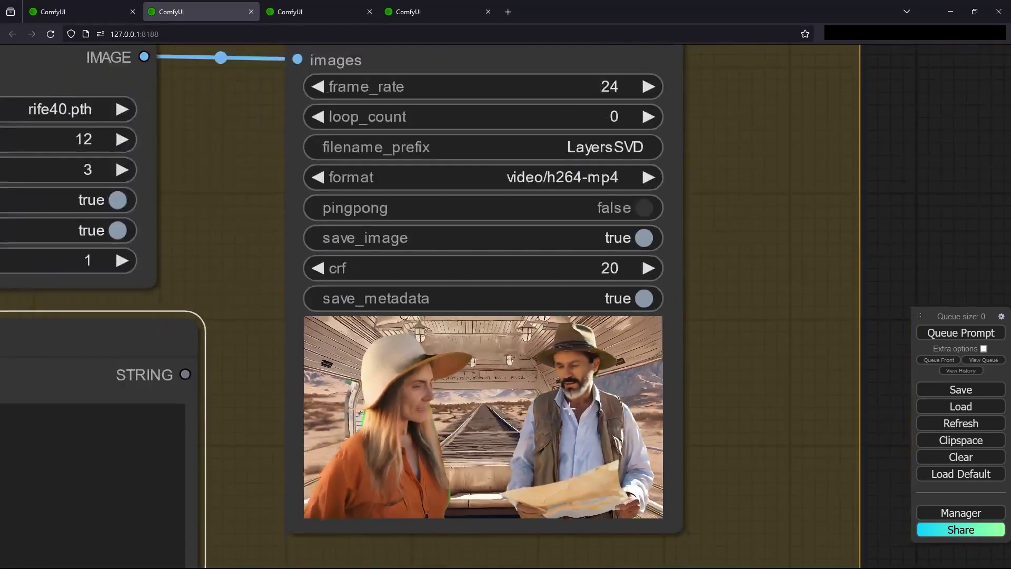
scroll(439, 430, "down", 10)
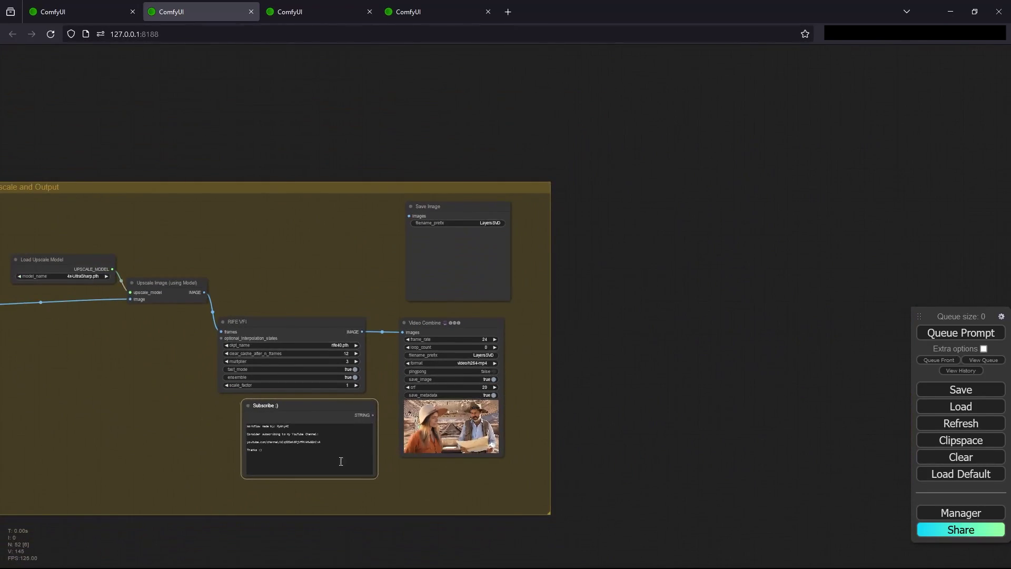
left_click_drag(263, 492, 434, 457)
scroll(236, 466, "down", 2)
left_click_drag(294, 436, 540, 380)
left_click_drag(164, 400, 450, 385)
scroll(450, 385, "down", 4)
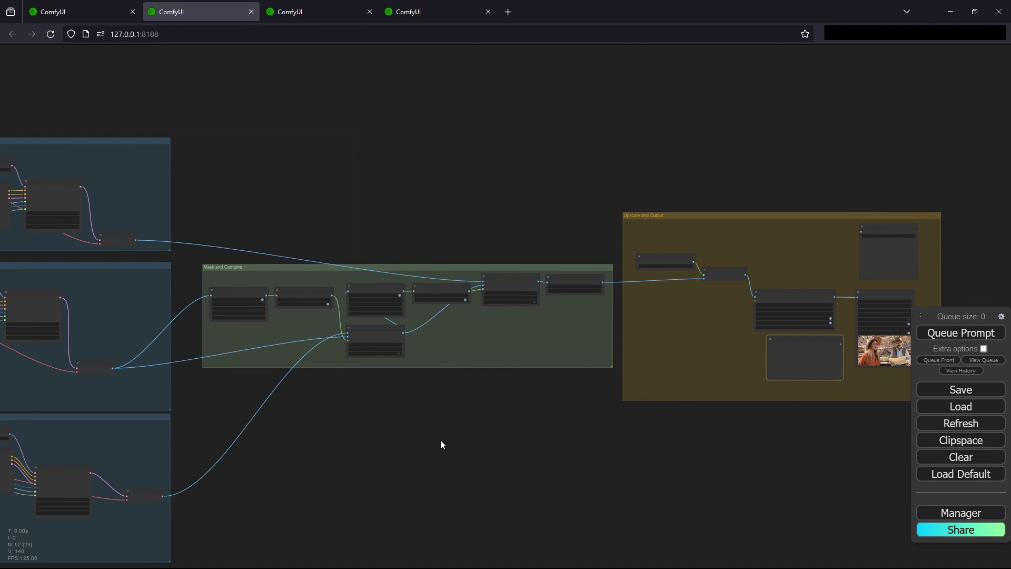
key("ctrl+Tab")
key("ctrl+Tab")
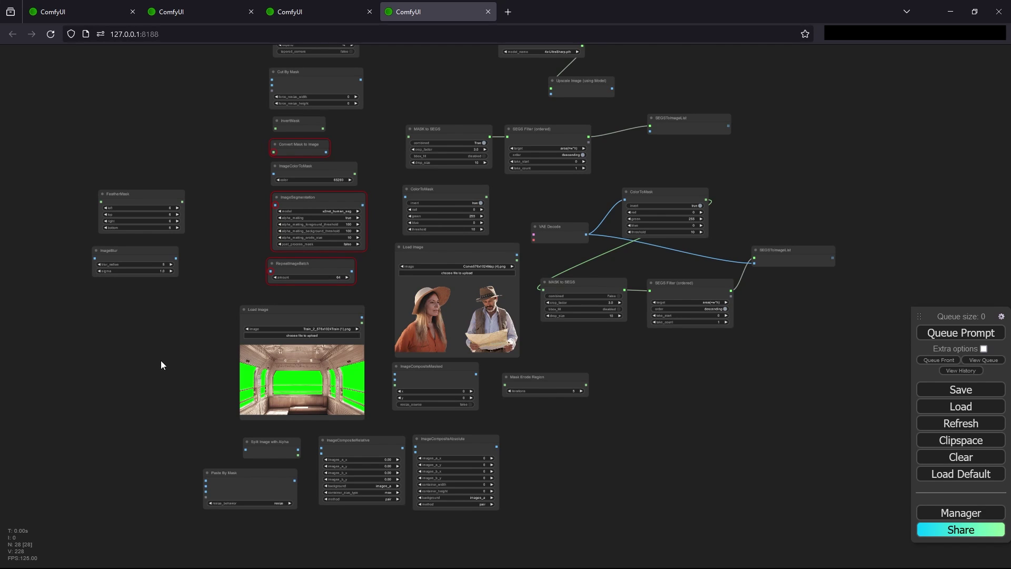
Nudge the reference workflow's GrowMask node upward, then switch to the layered workflow tab.
scroll(160, 360, "down", 5)
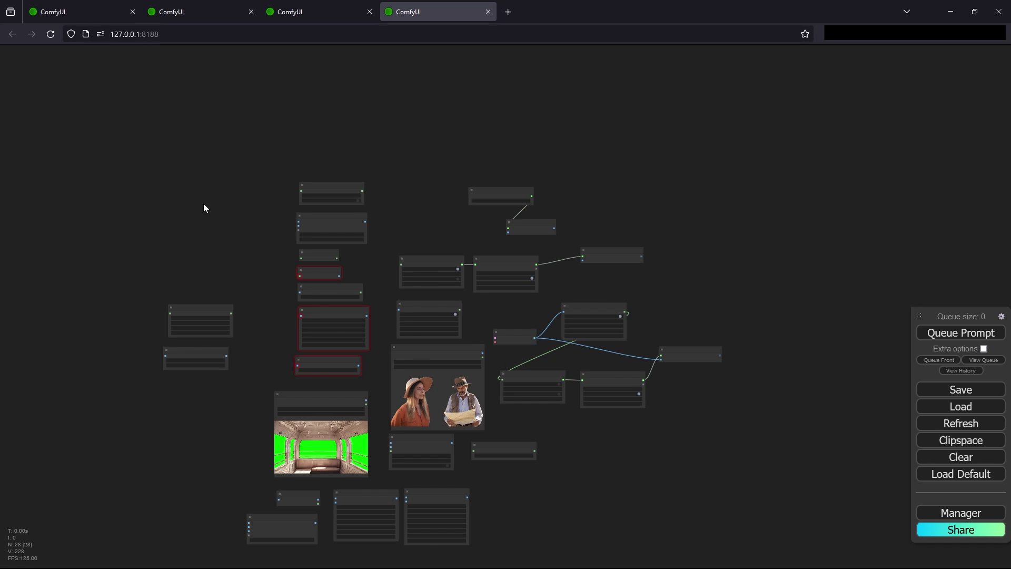
scroll(217, 230, "up", 10)
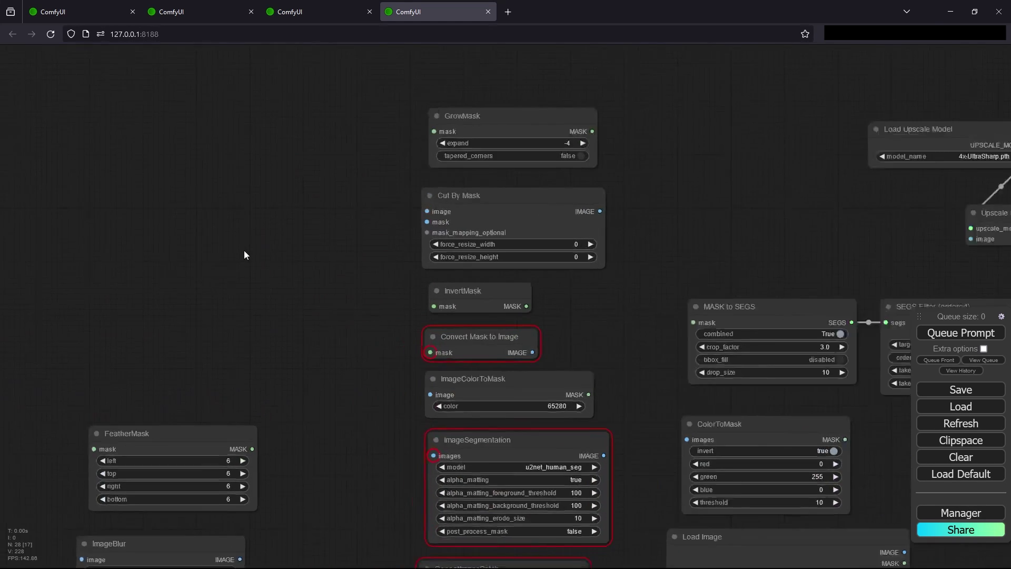
mouse_move(504, 214)
left_mouse_down()
mouse_move(454, 228)
mouse_move(490, 210)
left_mouse_up()
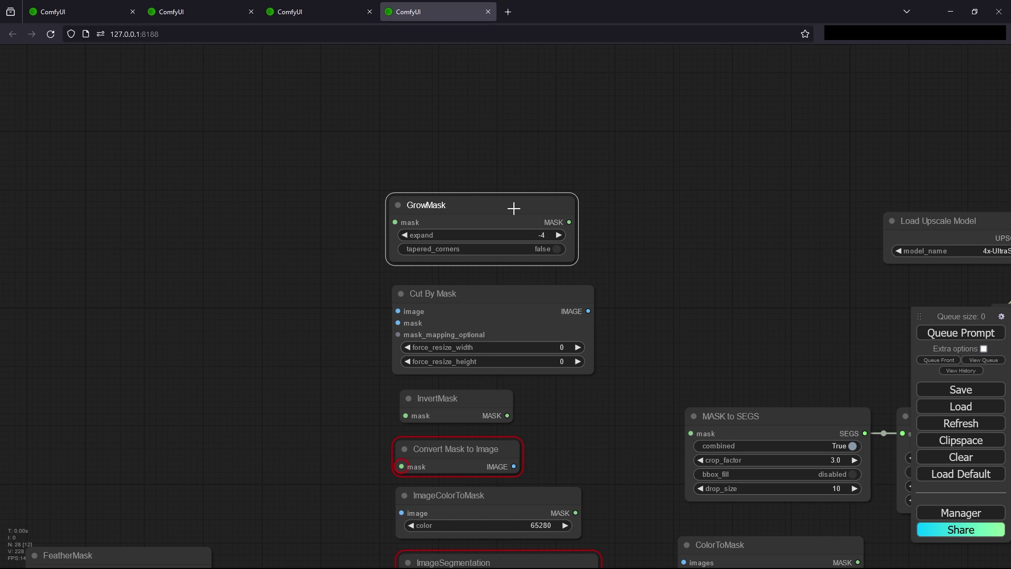
left_click_drag(528, 203, 532, 189)
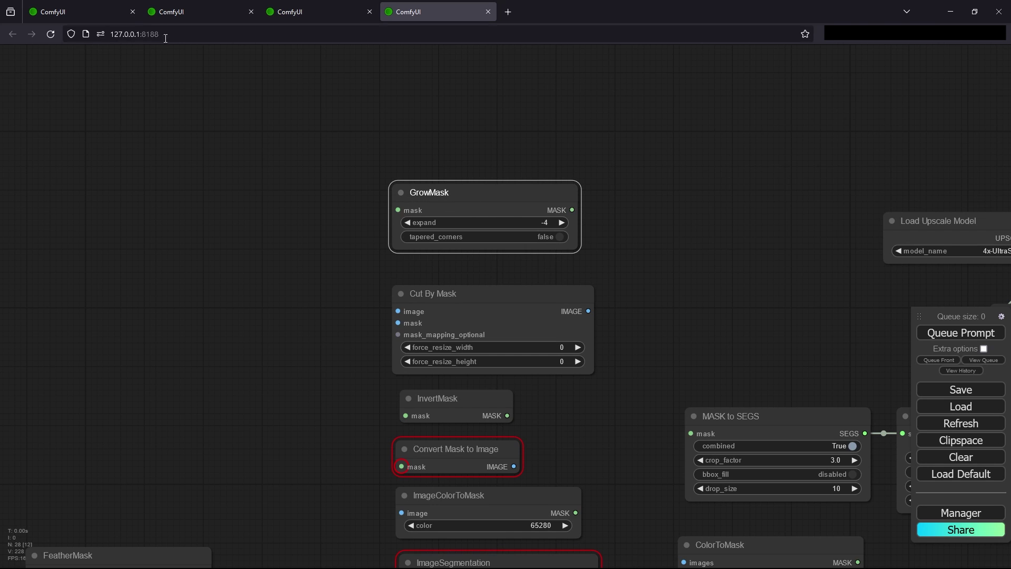
left_click(84, 13)
scroll(459, 372, "down", 3)
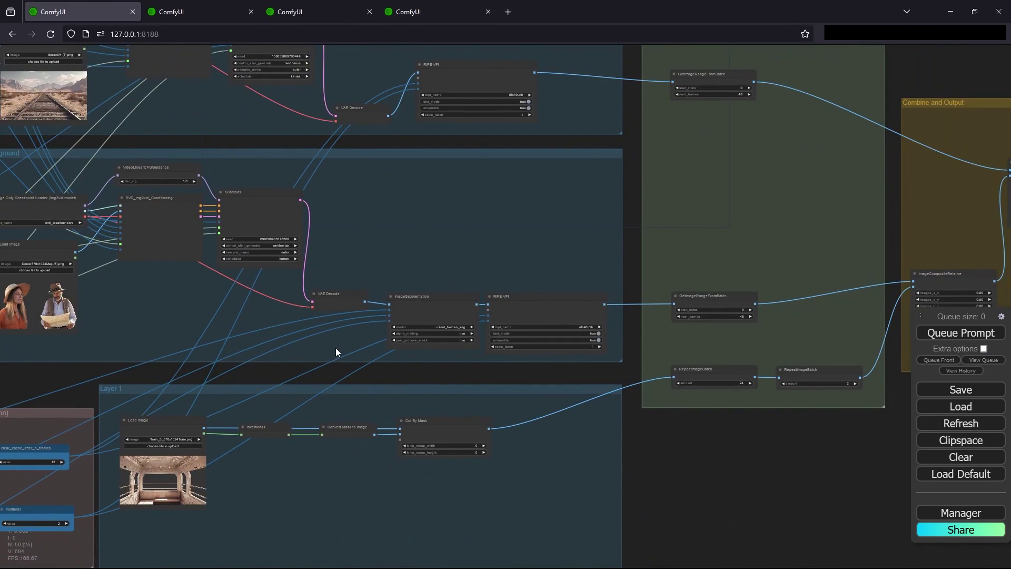
Pan the layered workflow to the Image Segmentation settings group, then return to the reference tab.
scroll(426, 316, "up", 6)
left_click_drag(245, 346, 498, 280)
scroll(499, 280, "down", 2)
left_click_drag(371, 319, 466, 300)
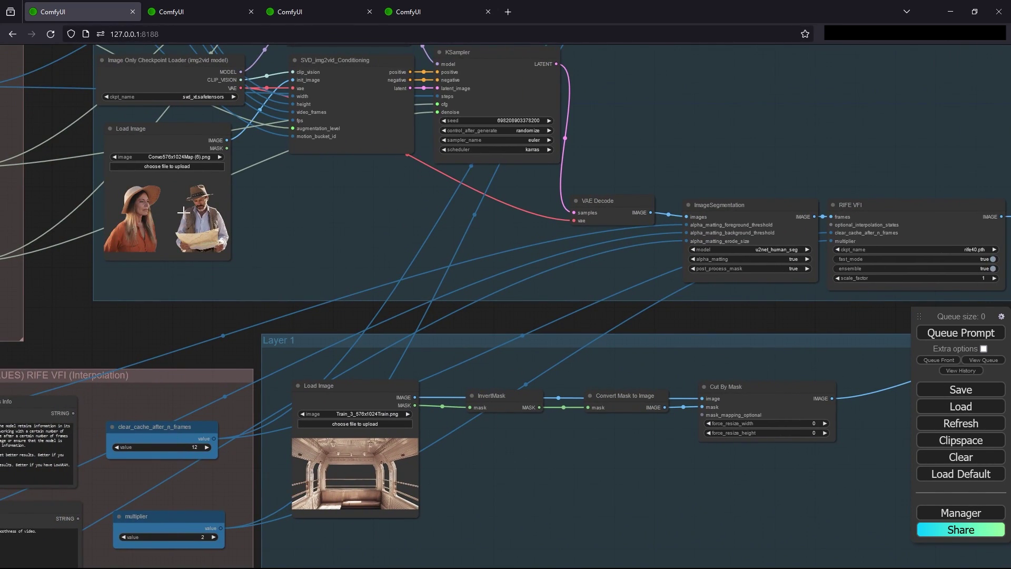
left_click_drag(221, 305, 478, 185)
left_click_drag(132, 461, 548, 327)
scroll(305, 304, "up", 3)
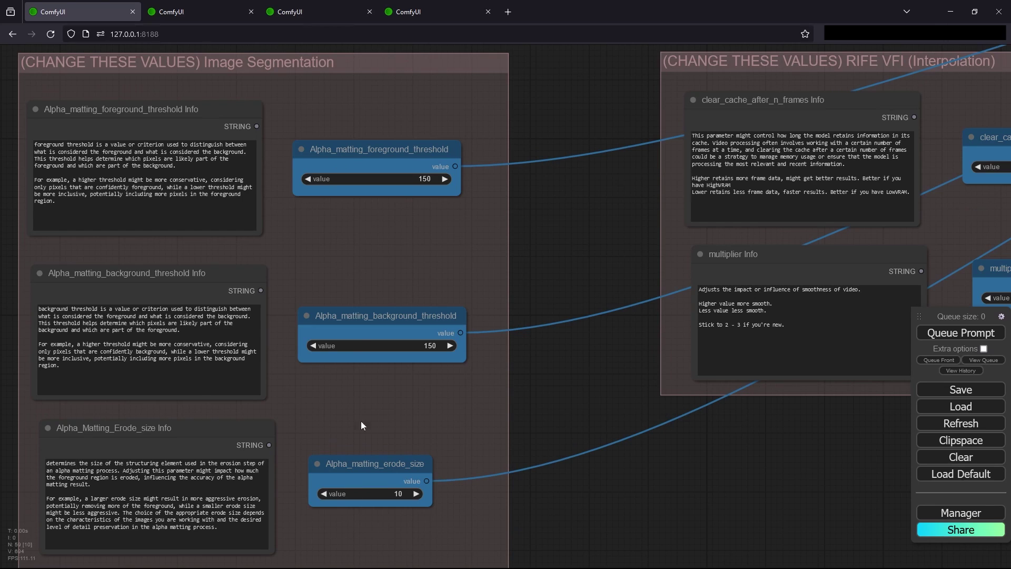
left_click(409, 4)
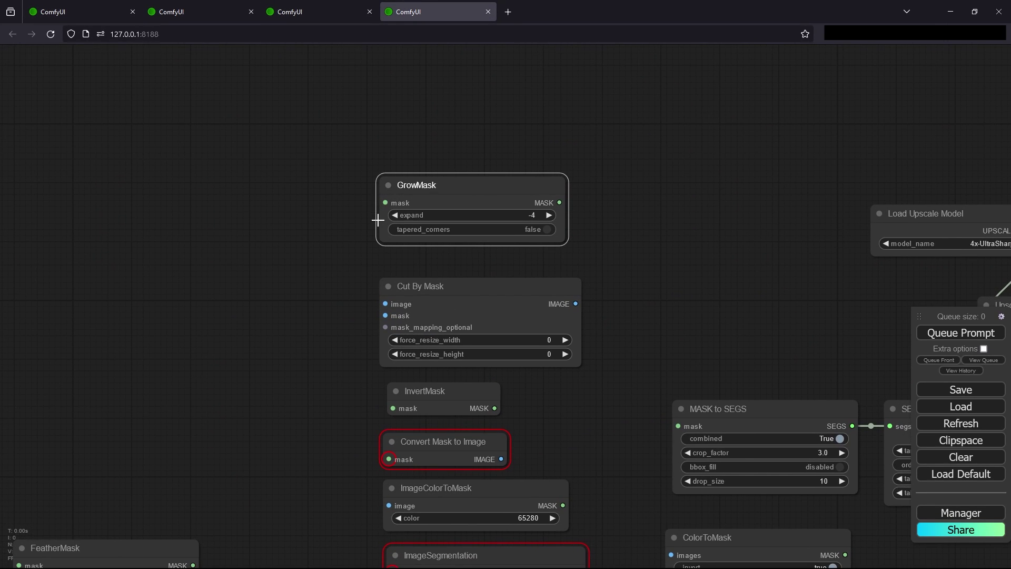
scroll(378, 220, "down", 1)
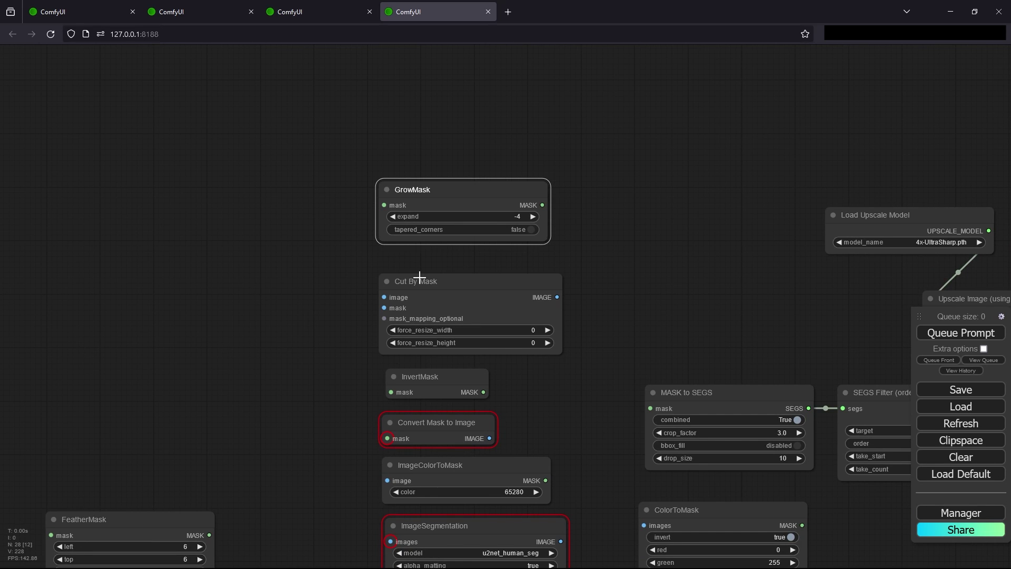
Select Cut By Mask in the reference workflow and switch back to the layered workflow.
left_click(468, 285)
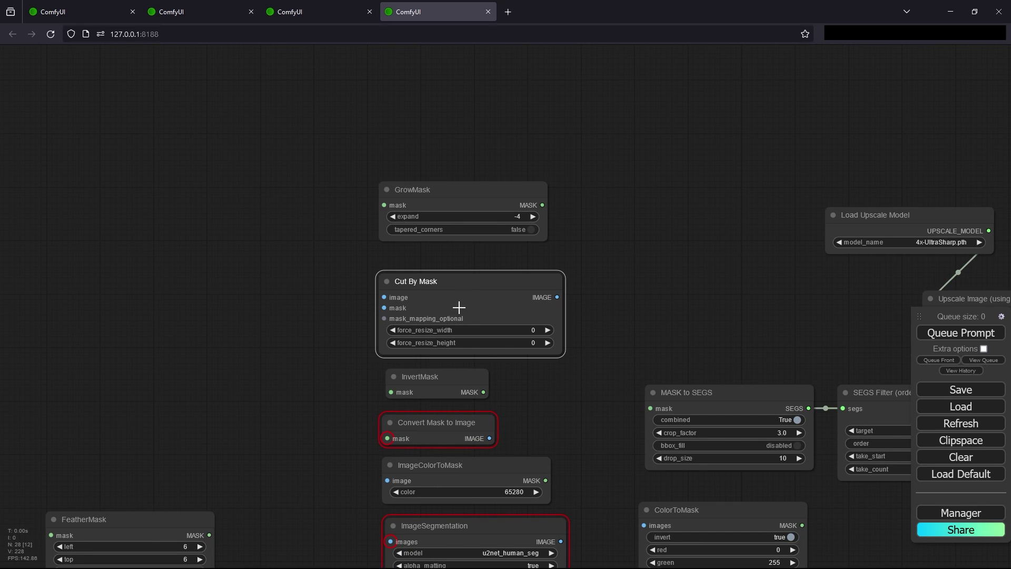
left_click(229, 5)
left_click(84, 6)
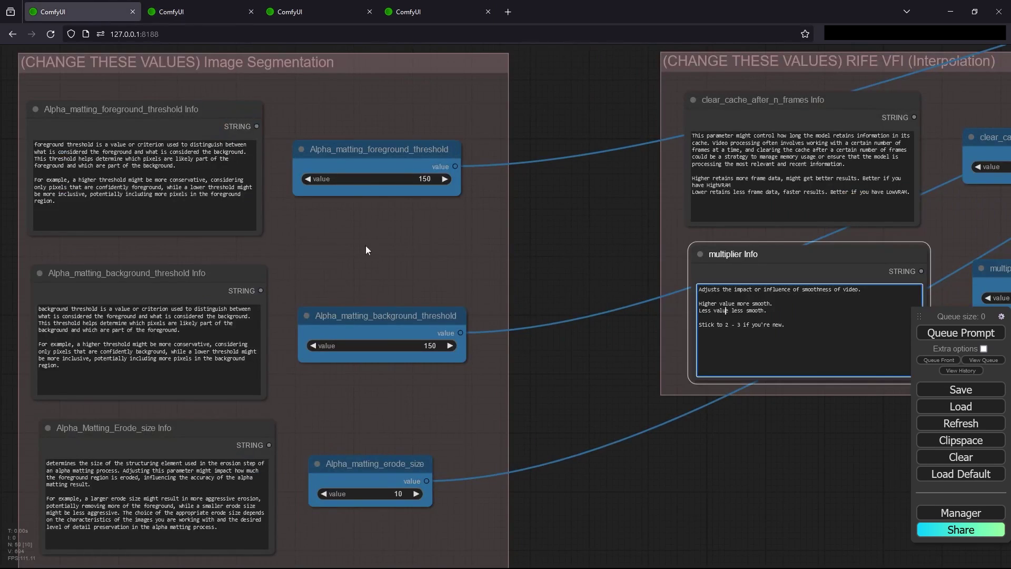
Pan and zoom past the Frame Select and Combine groups to frame the whole Layer 1 group.
scroll(422, 241, "down", 13)
left_click_drag(828, 310, 471, 372)
left_click_drag(767, 308, 363, 413)
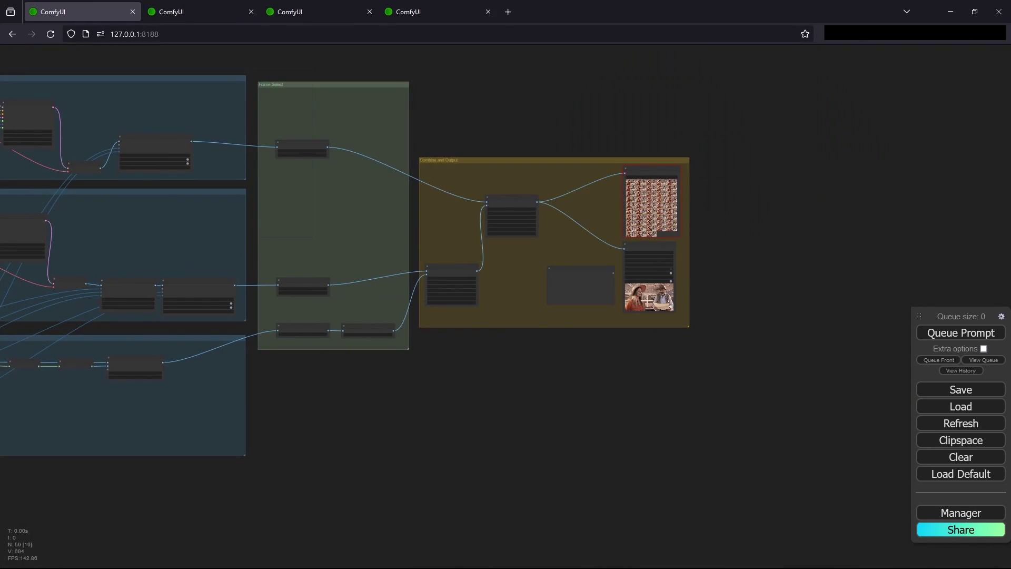
scroll(466, 315, "up", 6)
left_click_drag(329, 370, 691, 353)
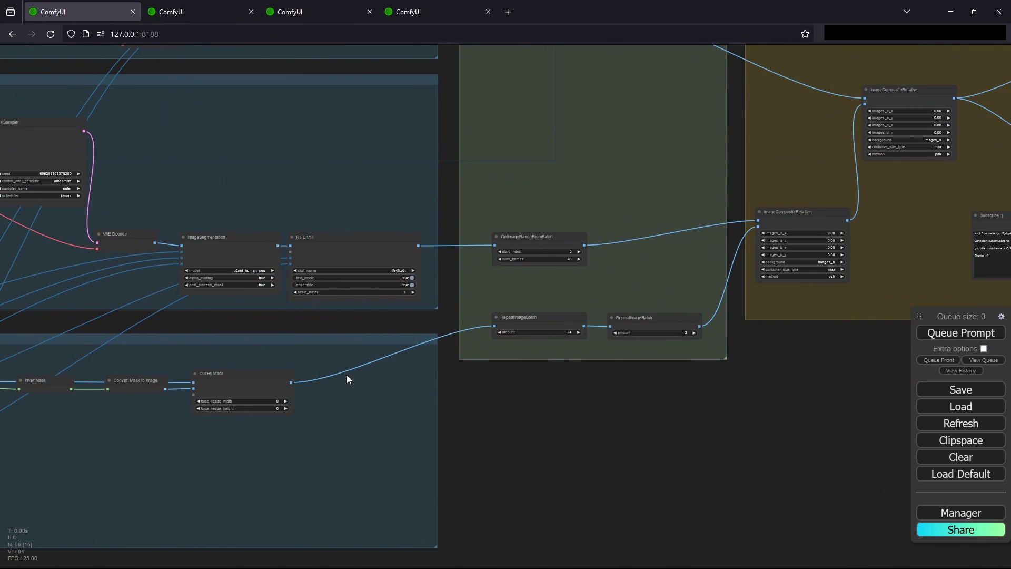
left_click_drag(385, 395, 633, 357)
scroll(504, 373, "up", 4)
left_click_drag(414, 423, 508, 384)
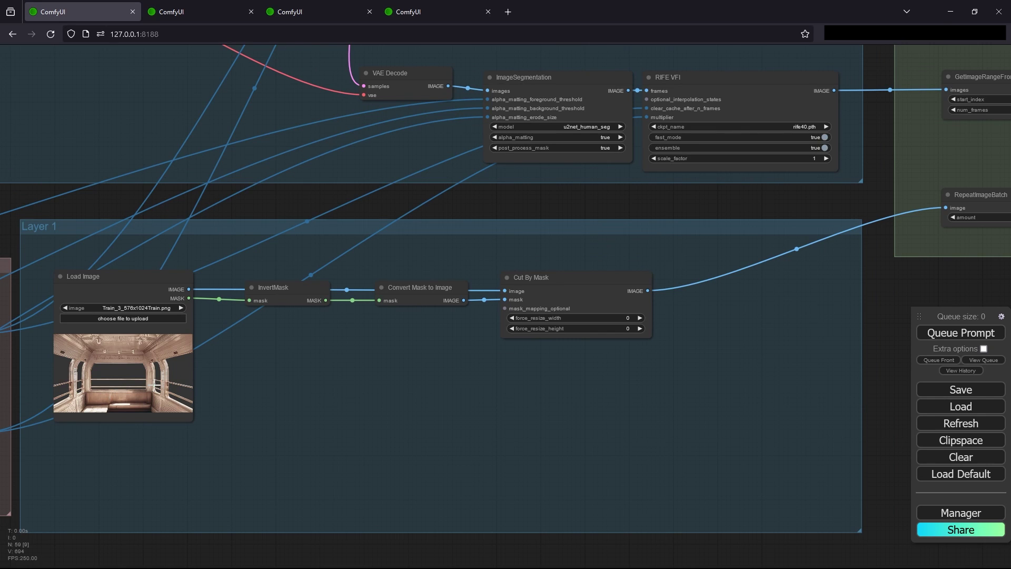
Move the train Load Image node past Cut By Mask and back, lined up before InvertMask.
left_click_drag(137, 279, 837, 193)
left_click_drag(753, 250, 326, 301)
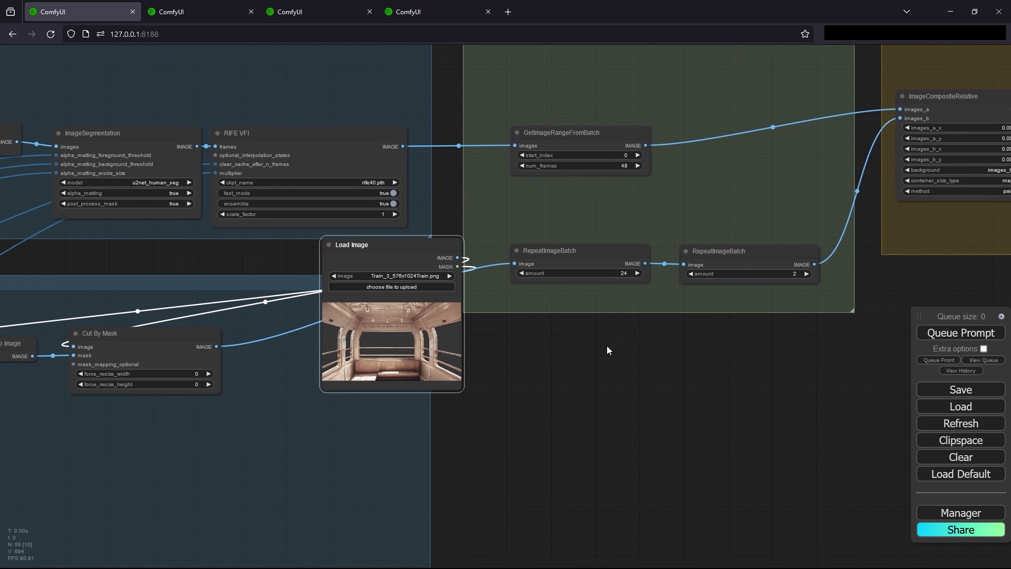
left_click_drag(621, 343, 562, 363)
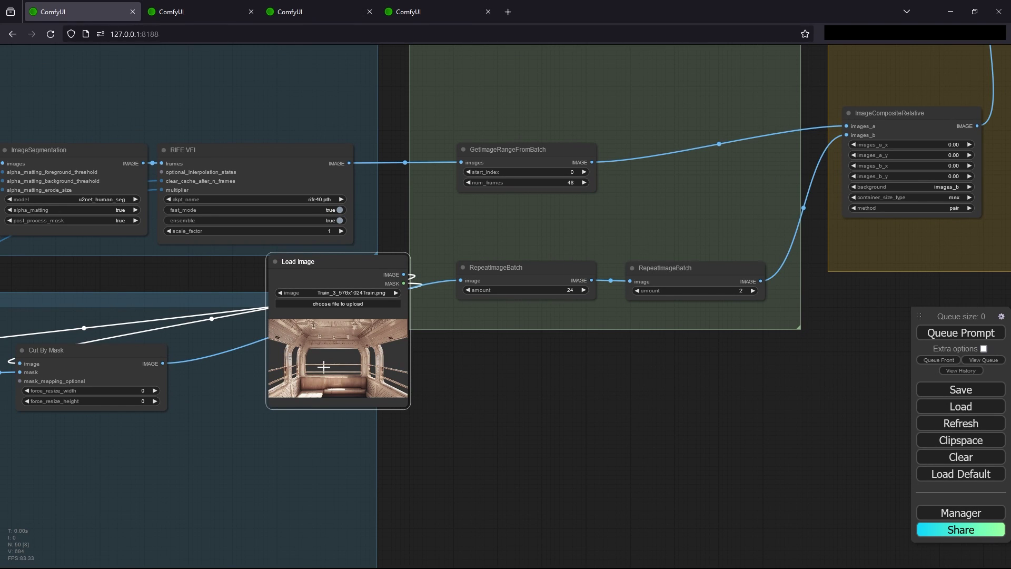
left_click_drag(254, 411, 562, 326)
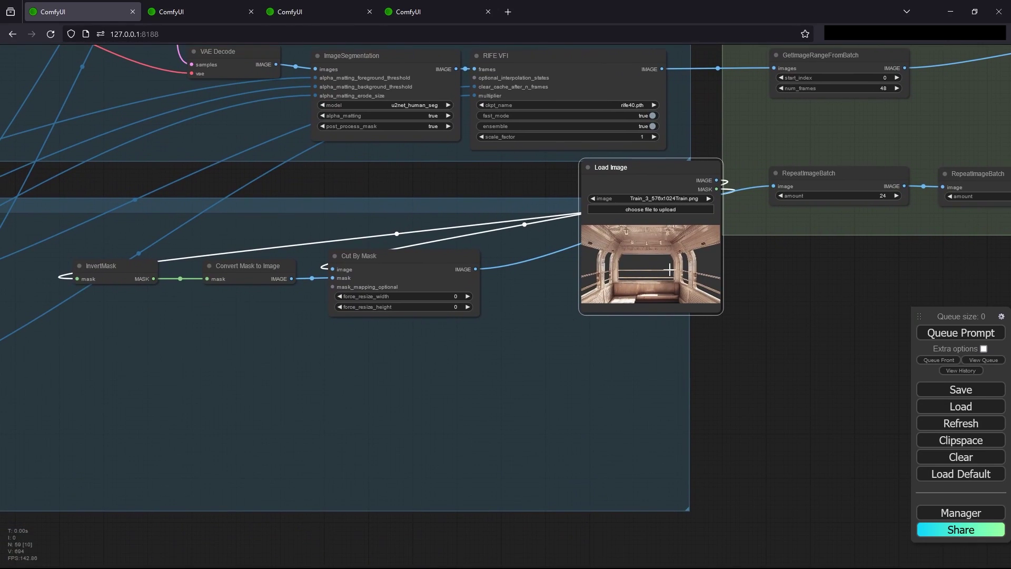
left_click_drag(662, 176, 308, 268)
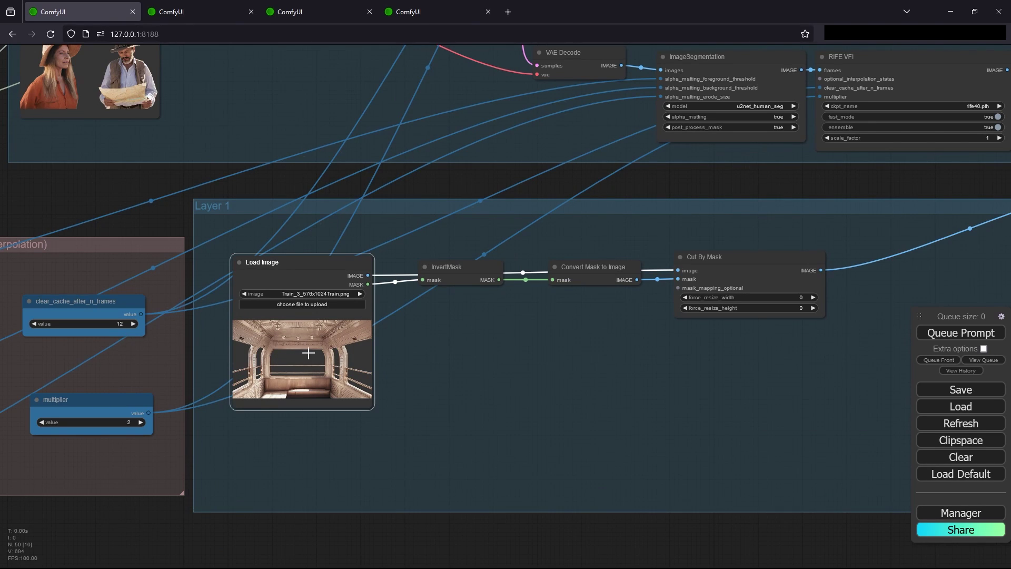
left_click_drag(325, 262, 323, 256)
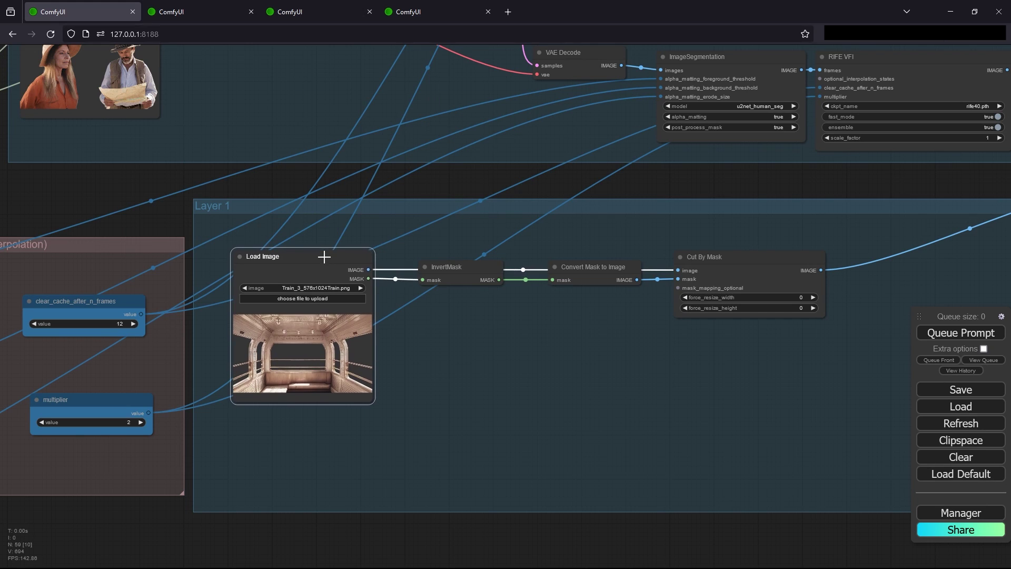
Select InvertMask and Convert Mask to Image, then follow the chain to RepeatImageBatch and ImageCompositeRelative.
left_click(458, 267)
left_click(585, 265)
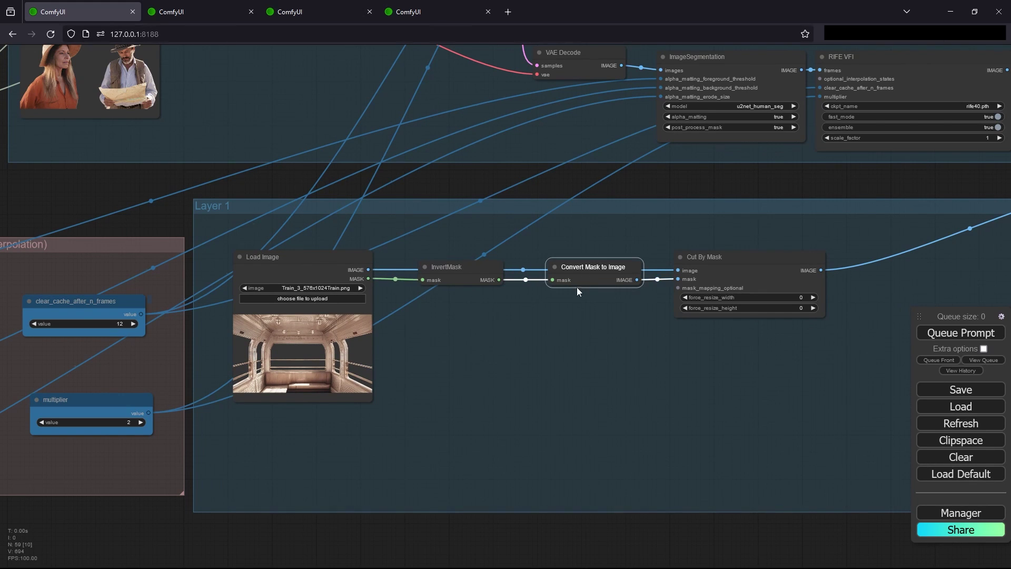
left_click_drag(657, 291, 479, 307)
left_click_drag(706, 376, 444, 334)
left_click_drag(620, 332, 419, 377)
left_click_drag(708, 328, 457, 405)
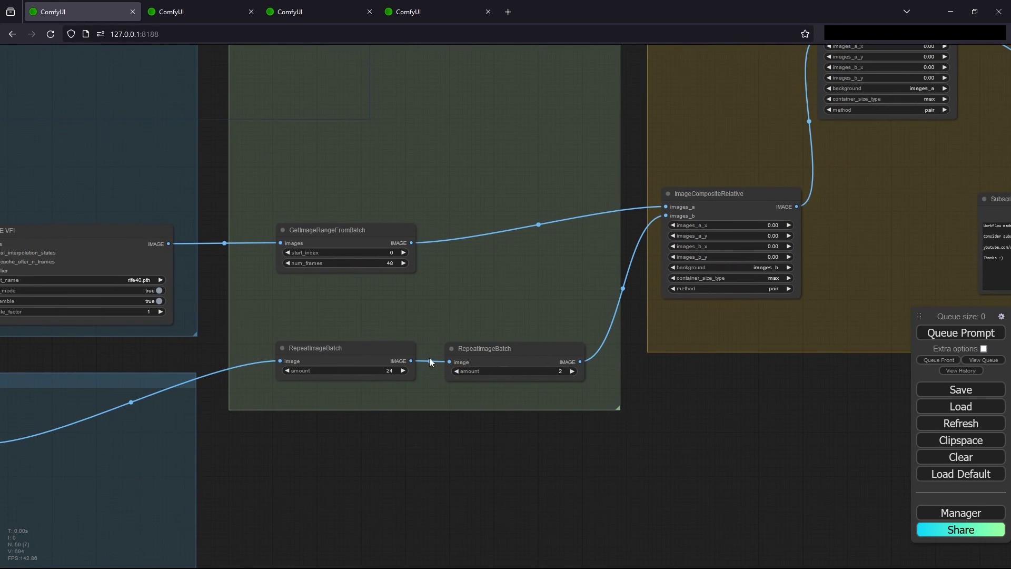
Switch to the reference workflow and select its InvertMask and Convert Mask to Image nodes.
scroll(468, 350, "down", 3)
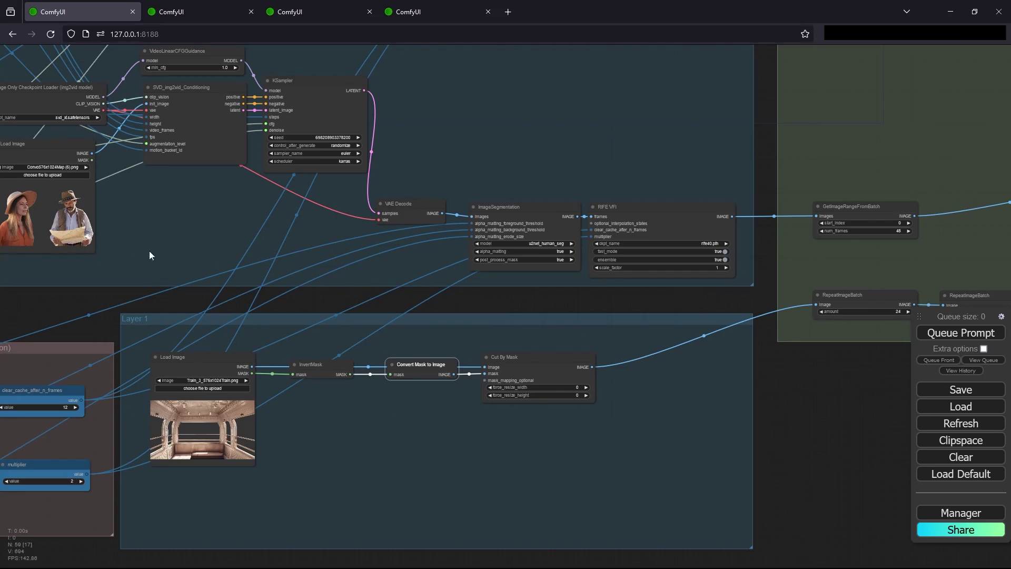
left_click_drag(510, 481, 476, 409)
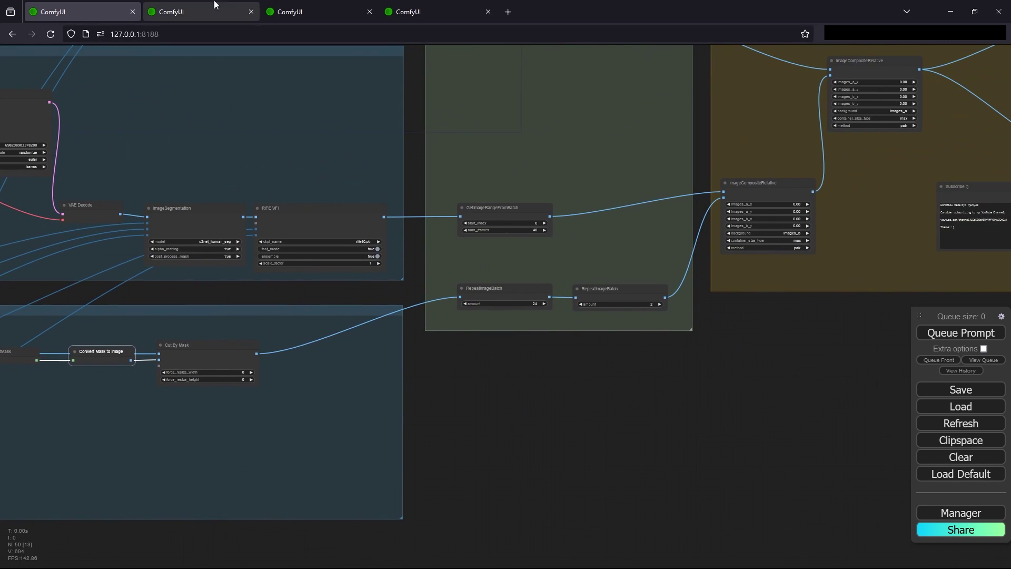
left_click(387, 4)
left_click_drag(305, 373, 302, 262)
left_click(241, 315)
left_click(448, 270)
scroll(282, 330, "down", 3)
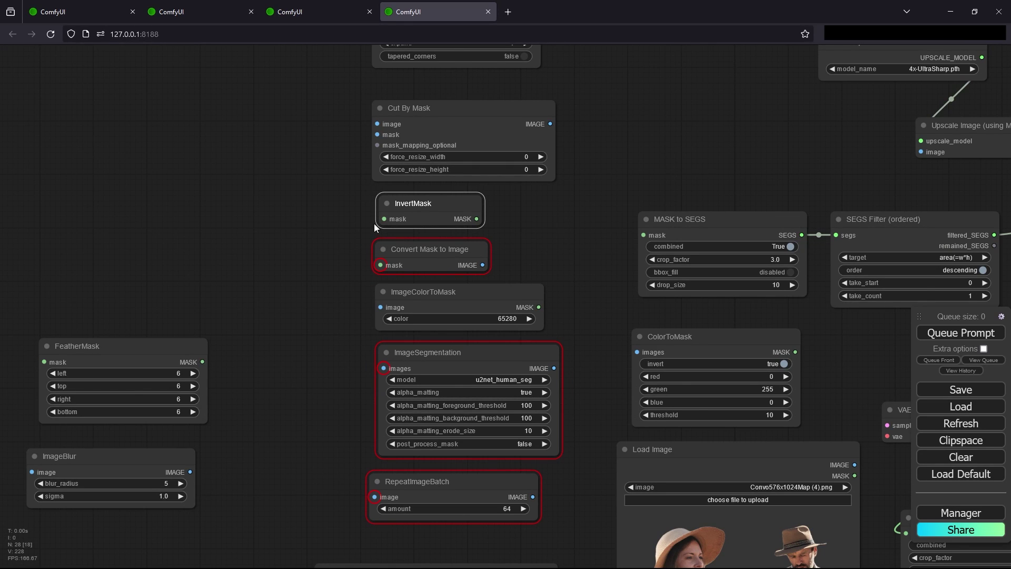
left_click(392, 256)
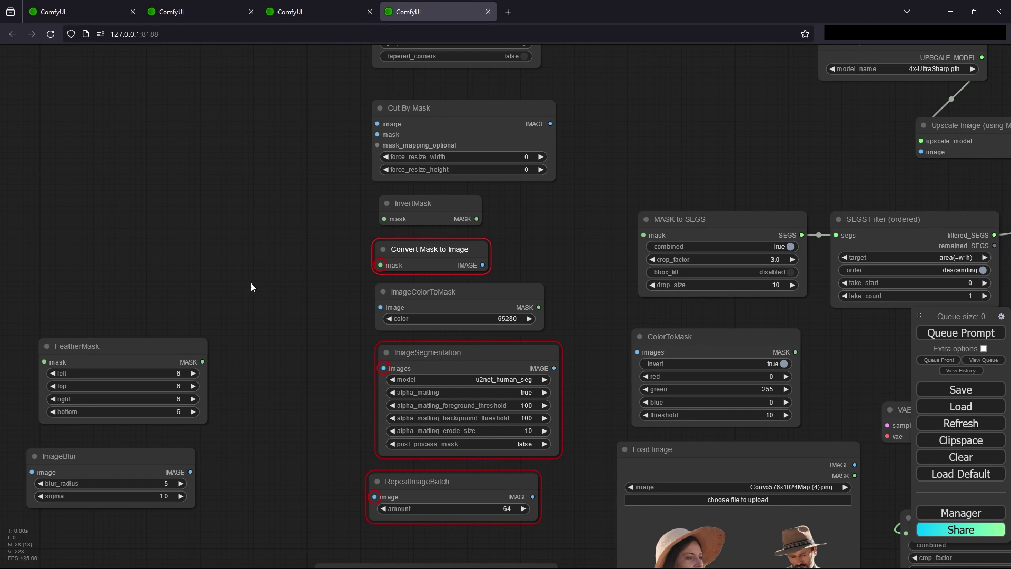
In the layered workflow, link the train image's mask into Cut By Mask and align Convert Mask to Image.
left_click(100, 9)
scroll(437, 423, "up", 5)
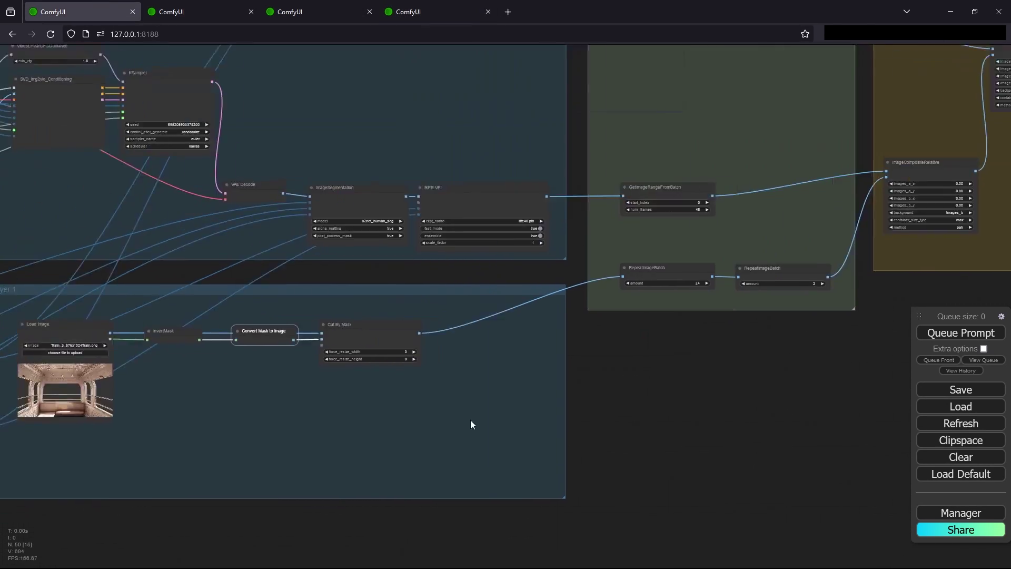
scroll(280, 346, "up", 5)
left_click_drag(282, 349, 455, 339)
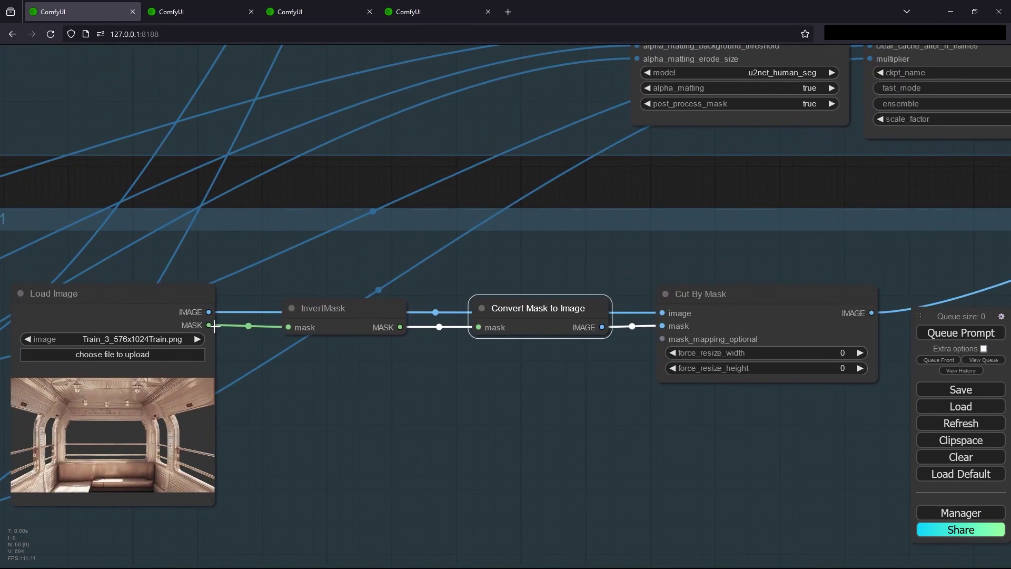
left_click(147, 312)
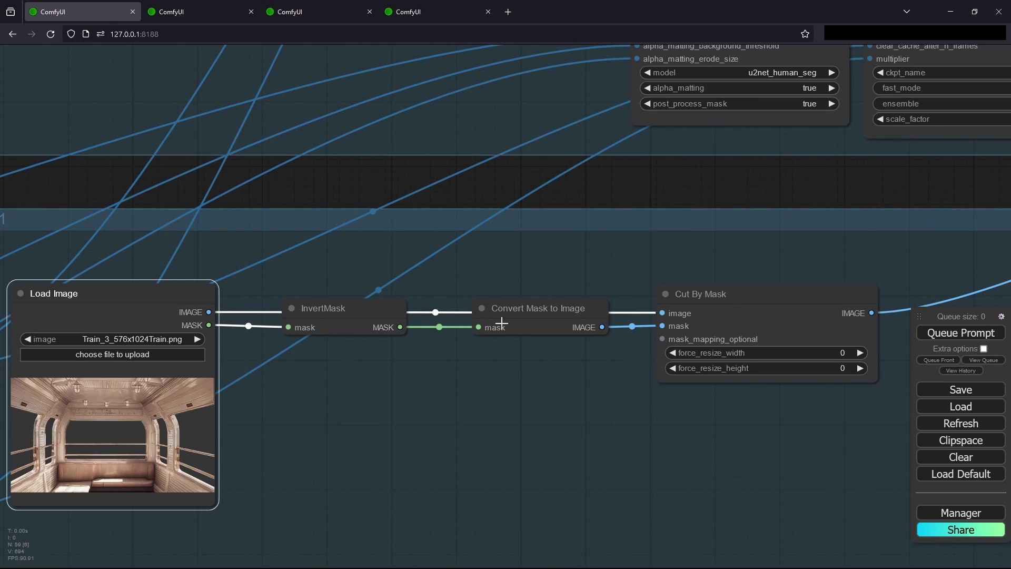
left_click_drag(562, 320, 562, 323)
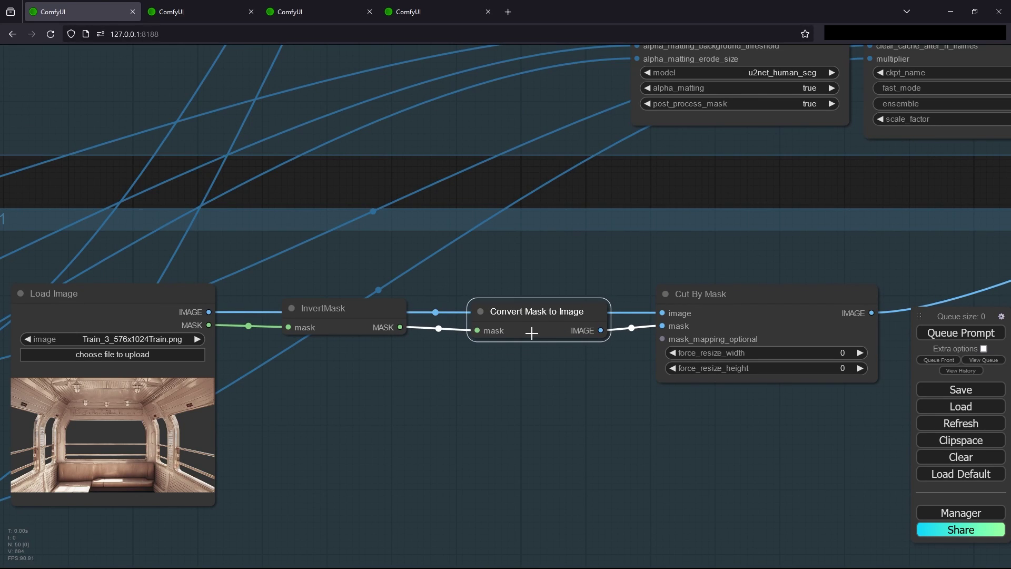
left_click(717, 296)
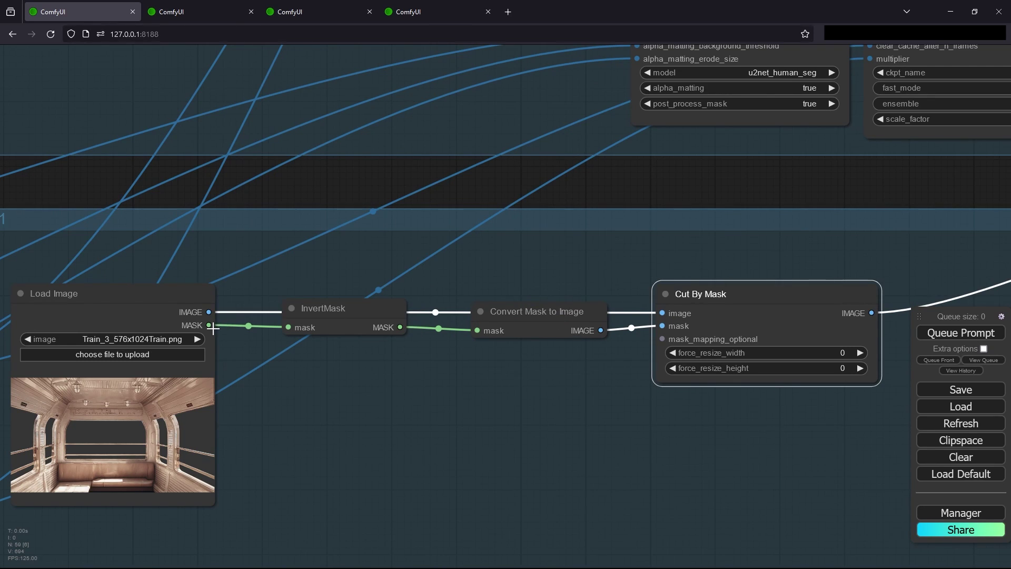
left_click_drag(208, 327, 666, 321)
left_click_drag(543, 316, 541, 311)
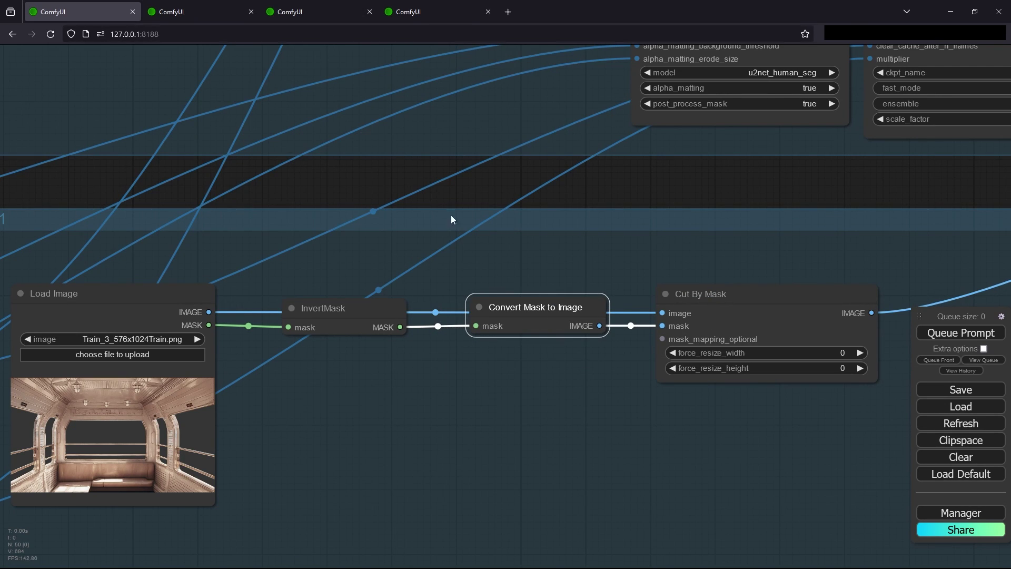
Switch to the fourth workflow and select its ImageColorToMask node.
left_click(419, 11)
left_click(264, 310)
left_click(415, 294)
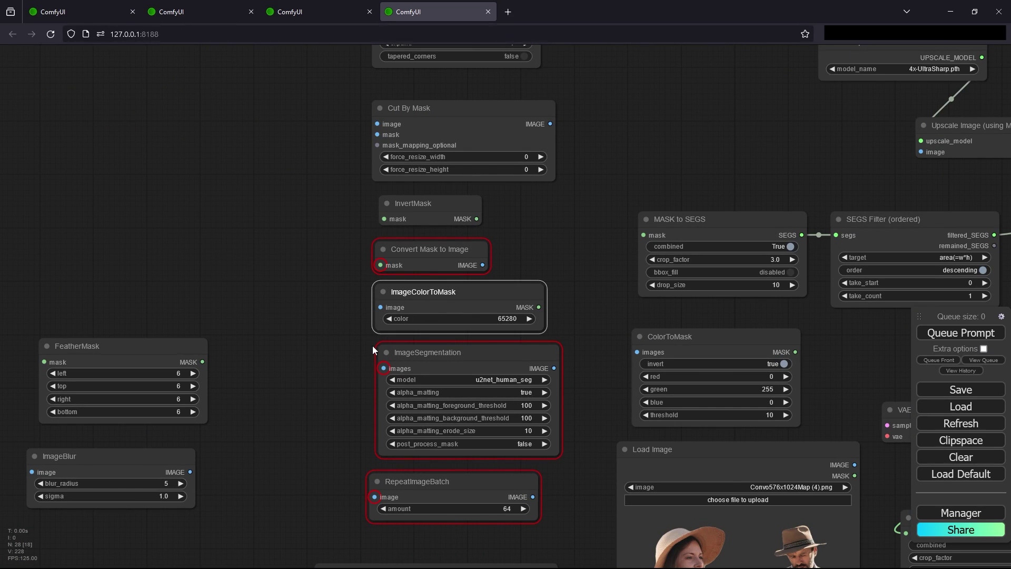
left_click(487, 320)
double_click(528, 320)
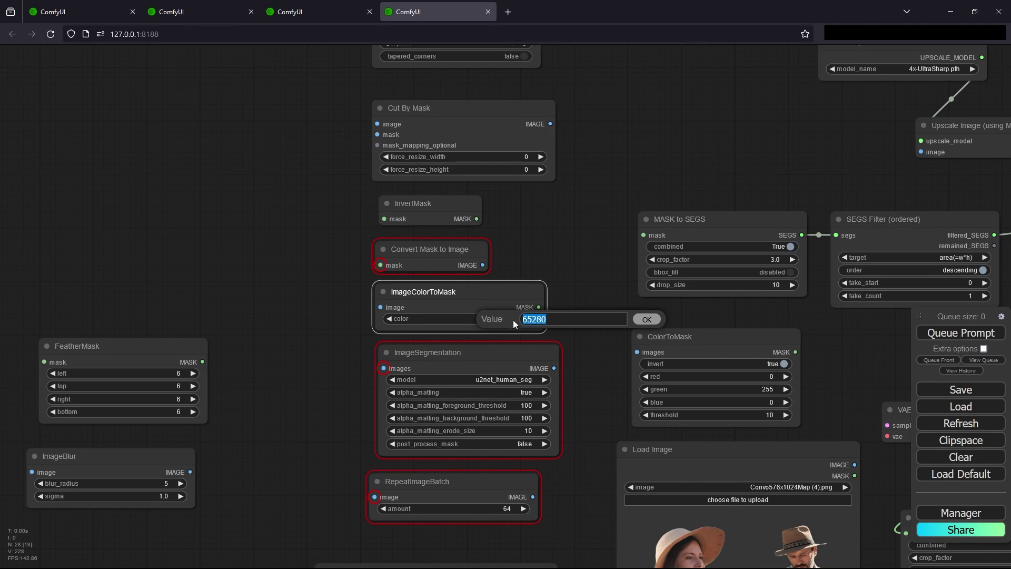
left_click(545, 242)
left_click(645, 319)
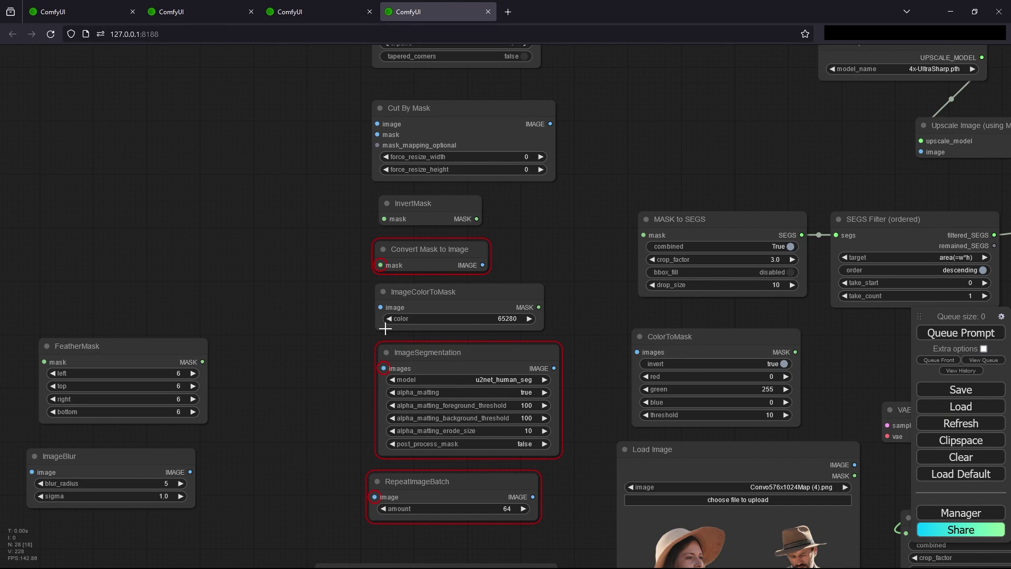
Compare the right-hand ColorToMask with ImageColorToMask, then raise that ColorToMask node slightly.
left_click_drag(545, 264, 131, 199)
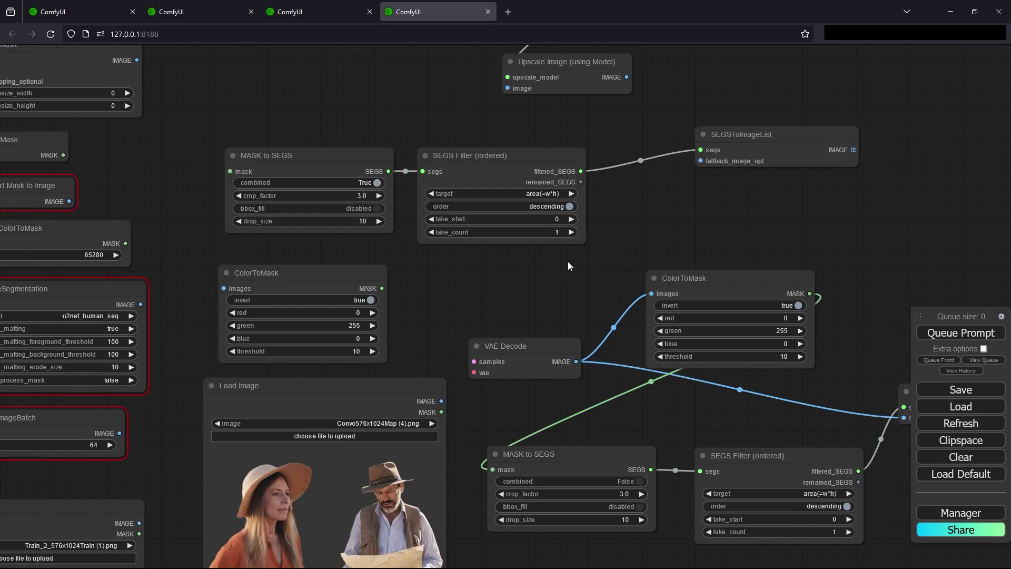
left_click_drag(456, 272, 385, 249)
left_click(670, 254)
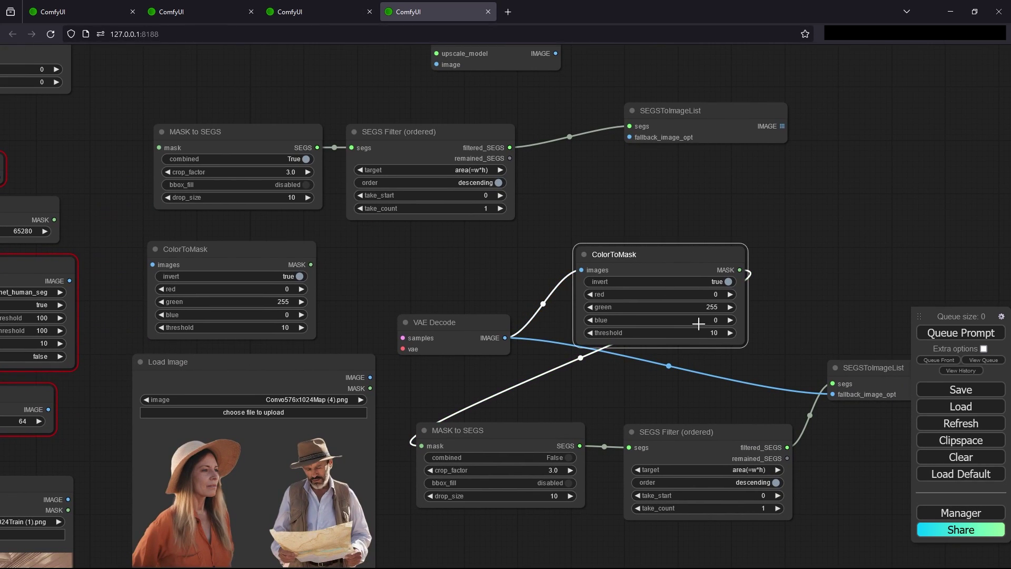
left_click_drag(392, 294, 521, 289)
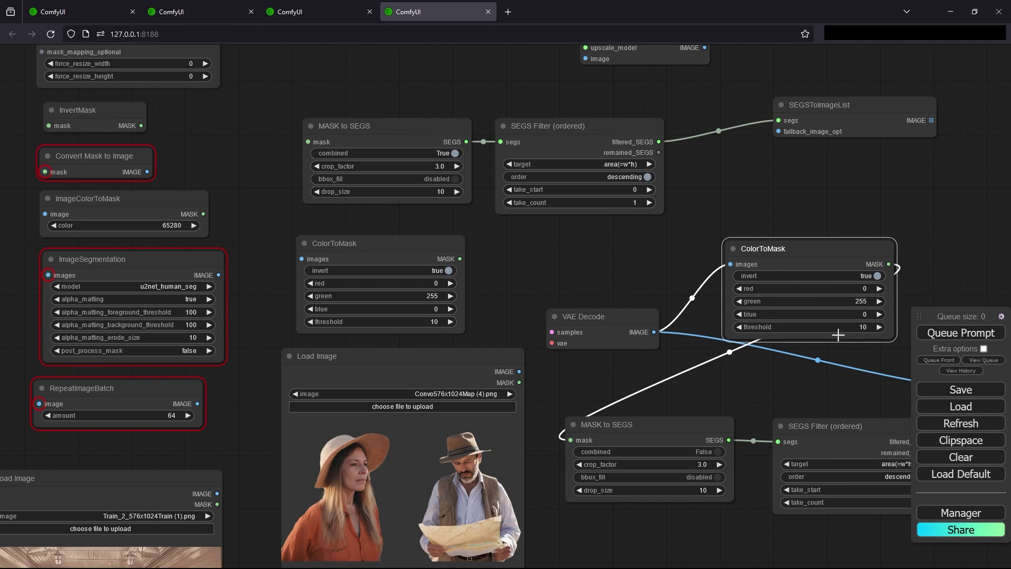
left_click(164, 218)
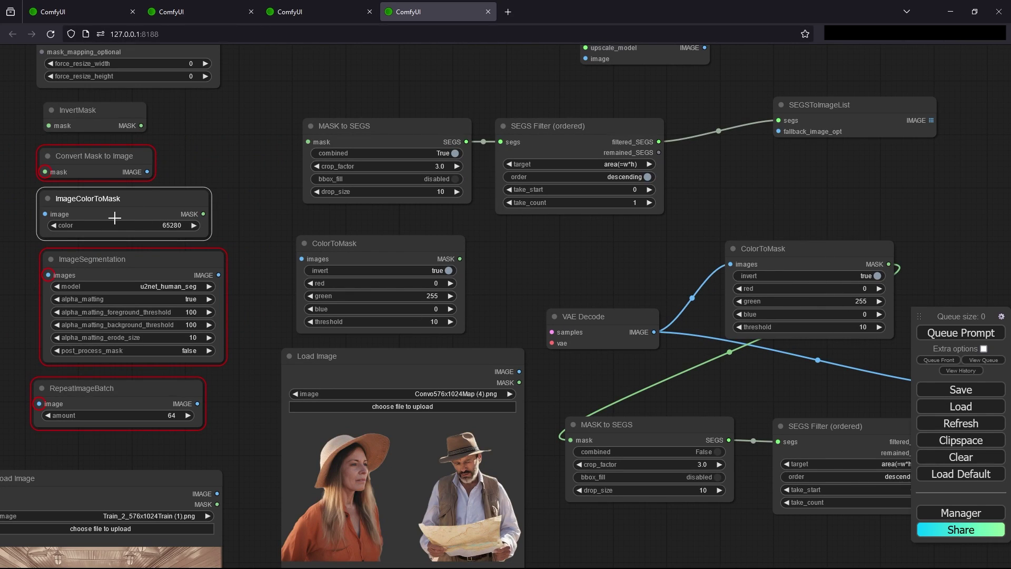
left_click_drag(803, 254, 778, 239)
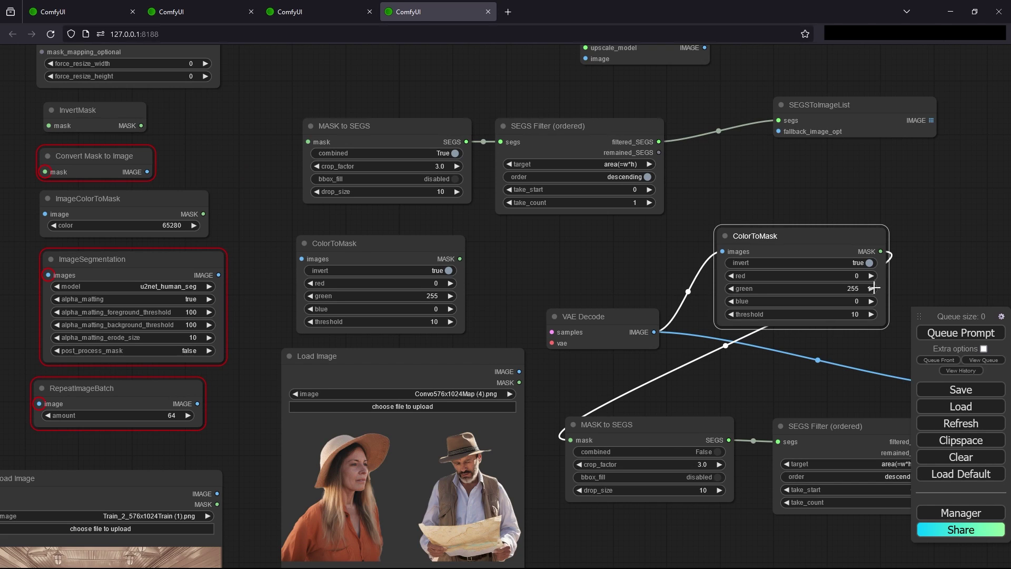
left_click(168, 214)
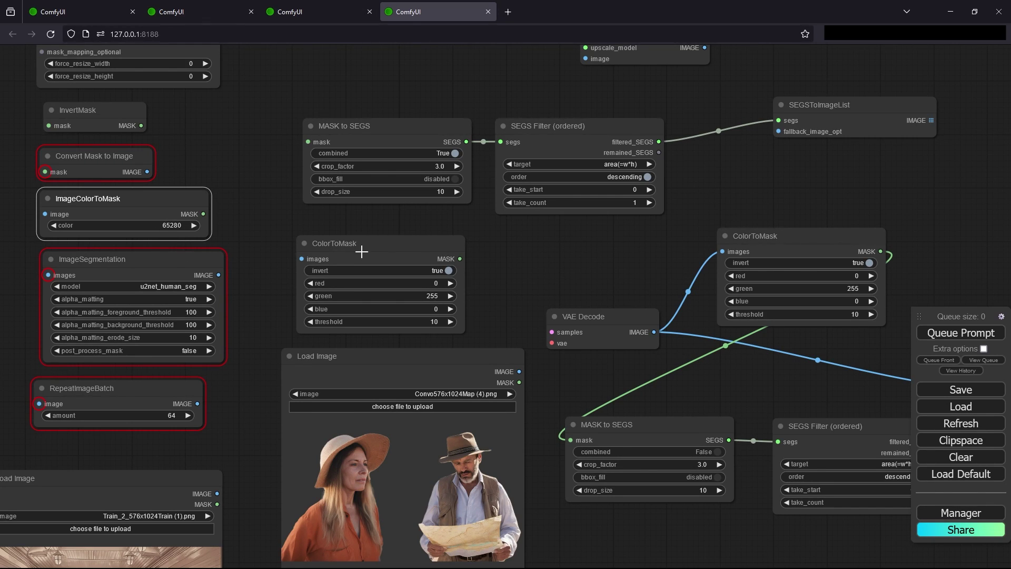
left_click(795, 245)
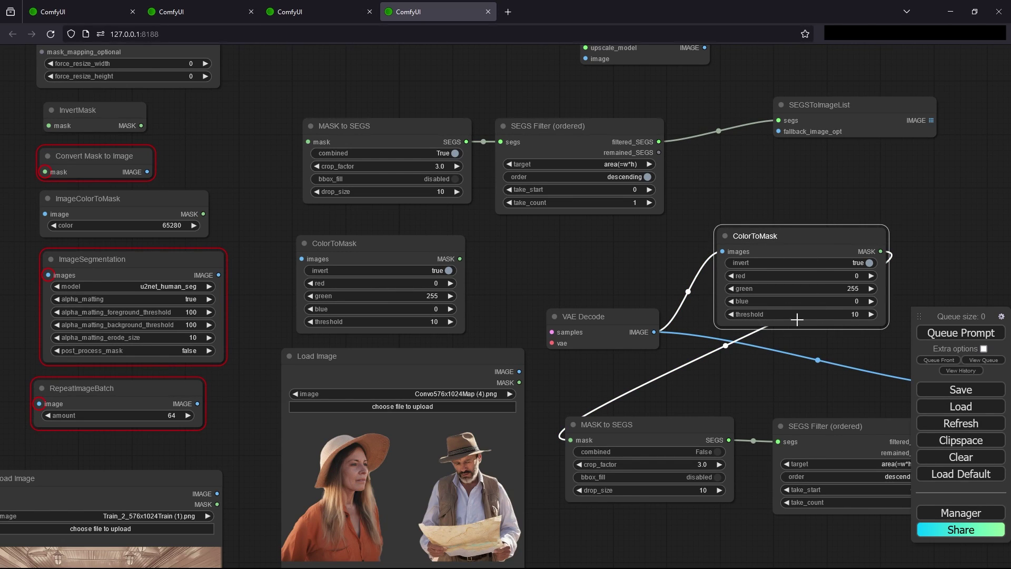
left_click_drag(779, 243, 782, 228)
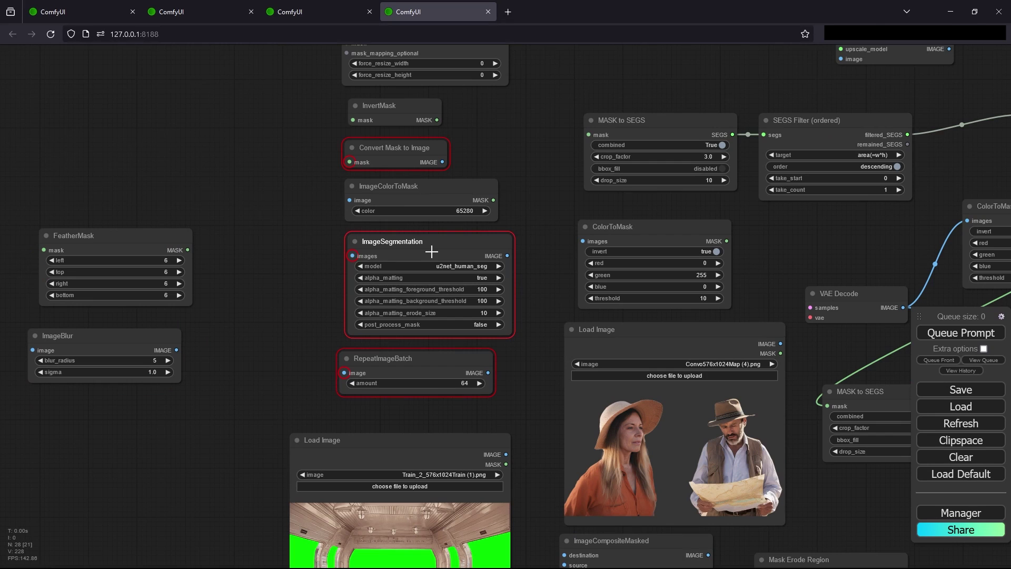
Keep u2net_human_seg as ImageSegmentation's model and move the train Load Image node up-left.
left_click(472, 266)
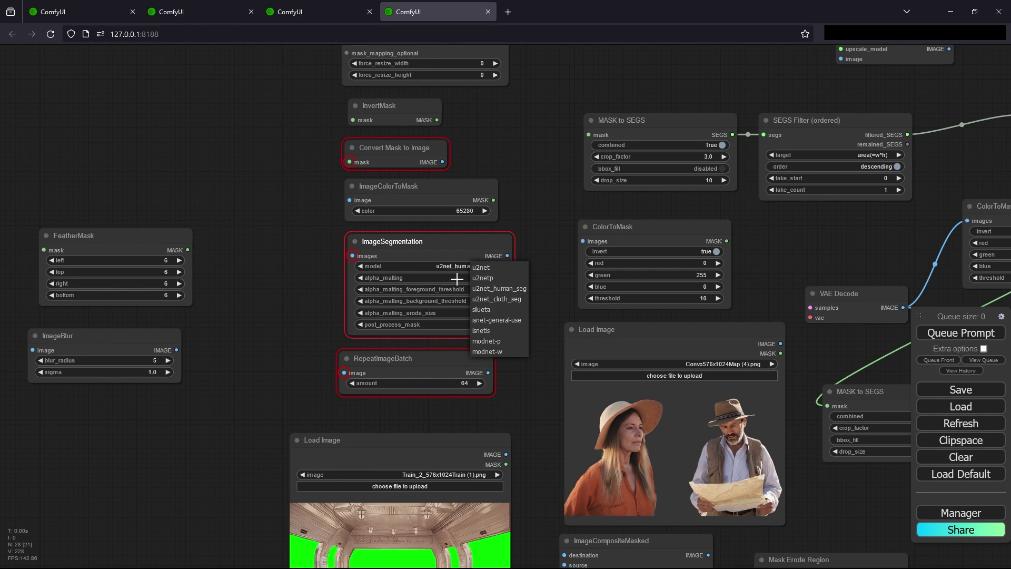
left_click(516, 289)
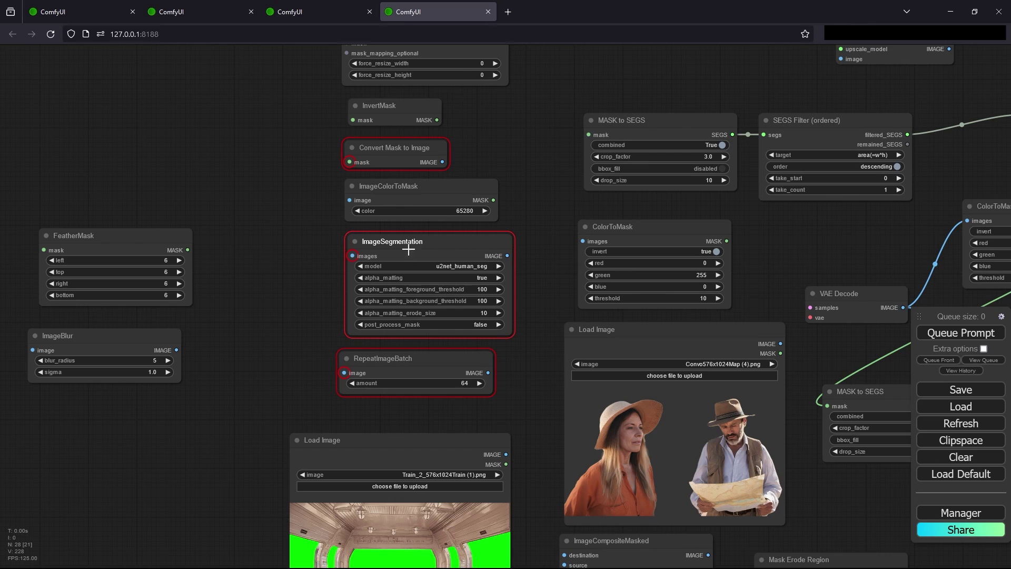
left_click_drag(511, 356, 485, 281)
left_click(410, 389)
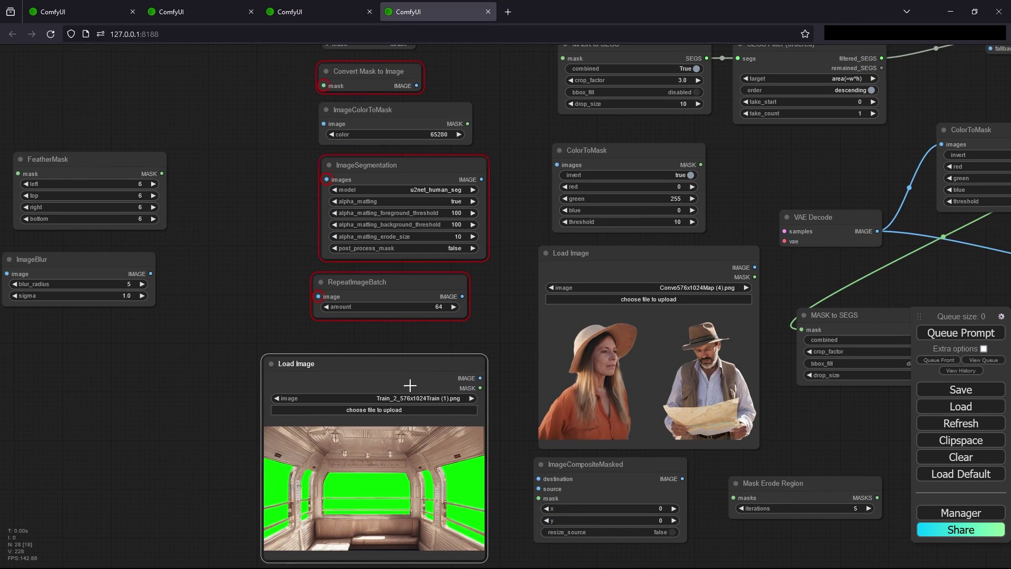
left_click_drag(410, 389, 397, 351)
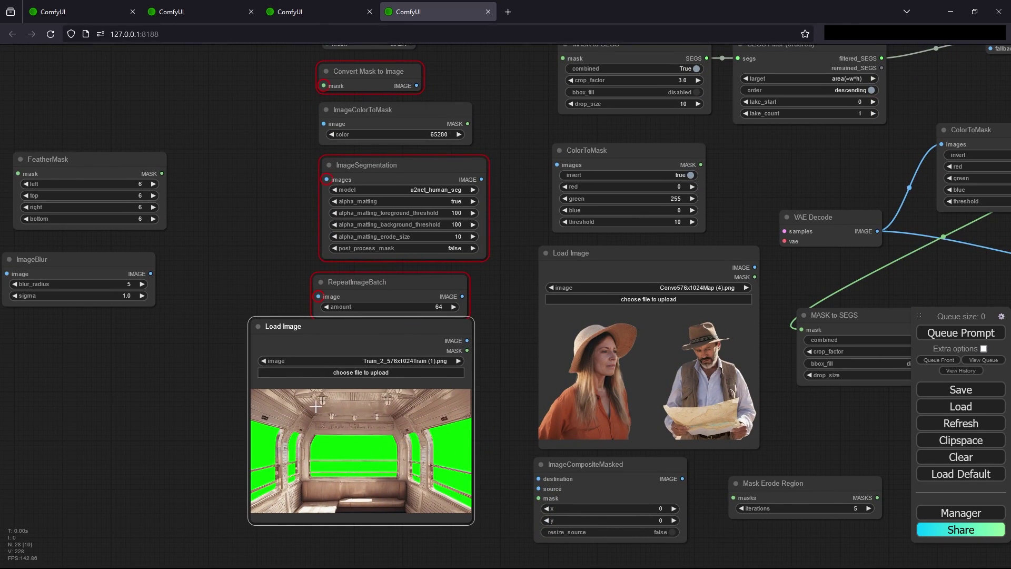
mouse_move(394, 351)
left_mouse_down()
mouse_move(413, 316)
mouse_move(411, 352)
left_mouse_up()
Check the upper MASK to SEGS node and set the train image to Train_2_576x1024Train.png.
scroll(483, 219, "down", 1)
left_click_drag(514, 257, 400, 359)
left_click(516, 173)
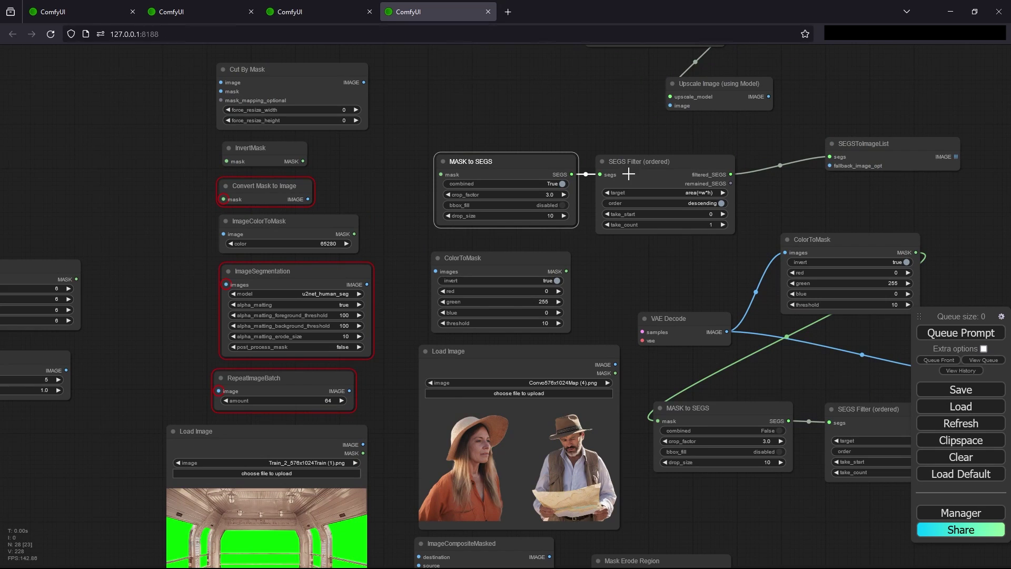
left_click_drag(384, 412, 492, 99)
left_click(411, 386)
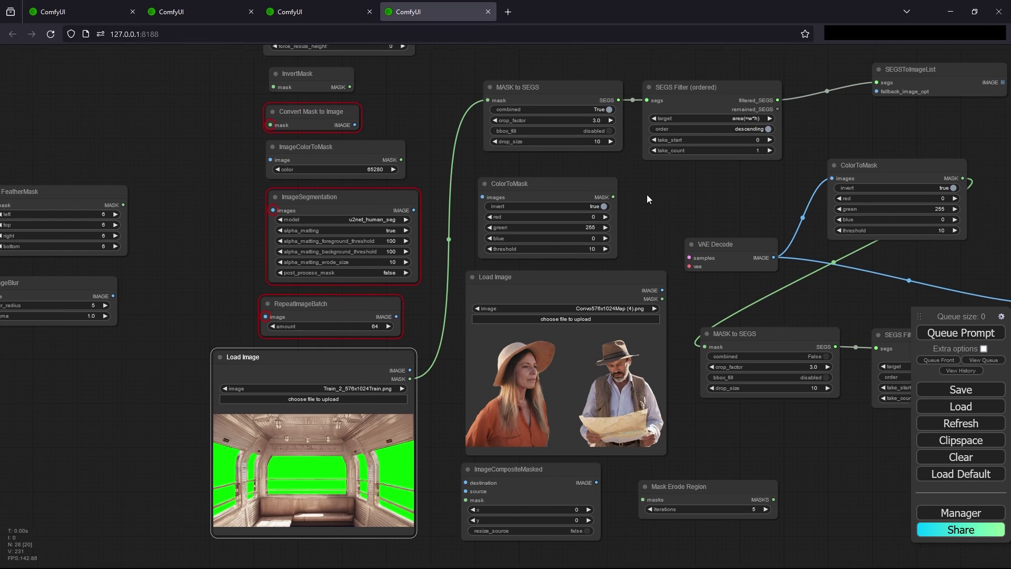
Link the train image's MASK output to the upper MASK to SEGS mask input and nudge the train Load Image left.
left_click_drag(821, 154, 736, 267)
left_click_drag(343, 249, 540, 384)
left_click_drag(575, 315, 436, 98)
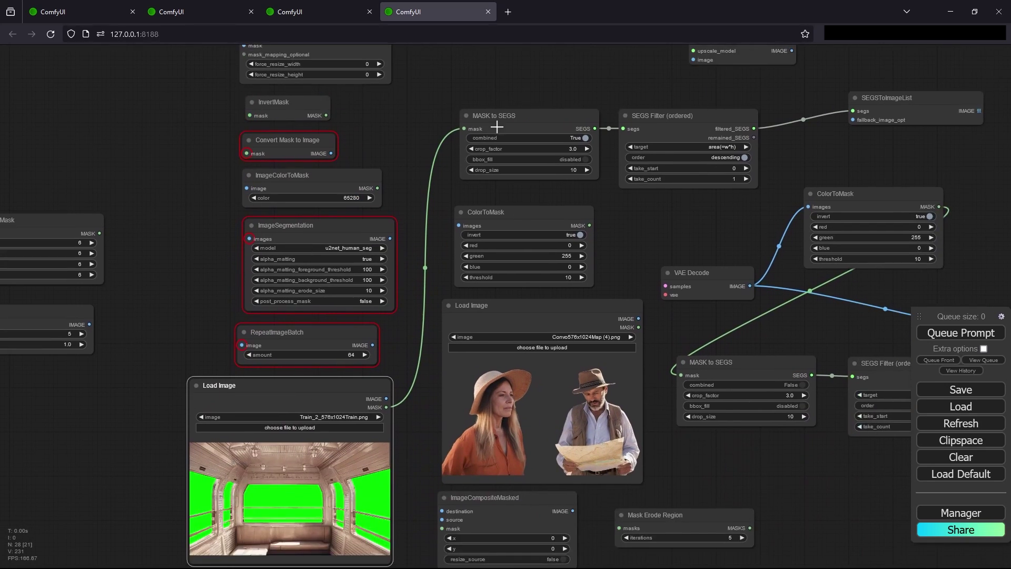
left_click_drag(782, 153, 637, 263)
left_click(746, 307)
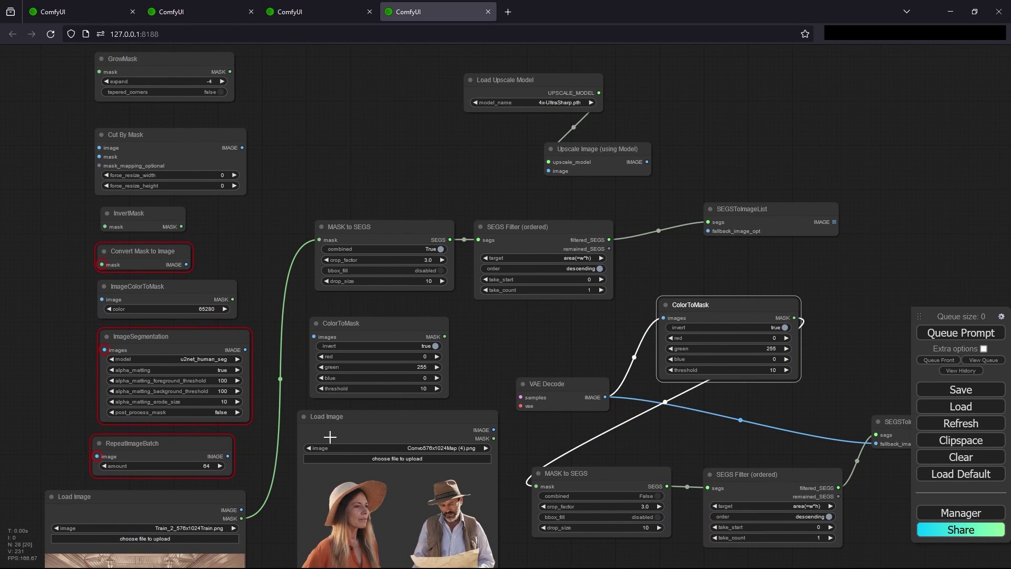
left_click_drag(321, 424, 366, 349)
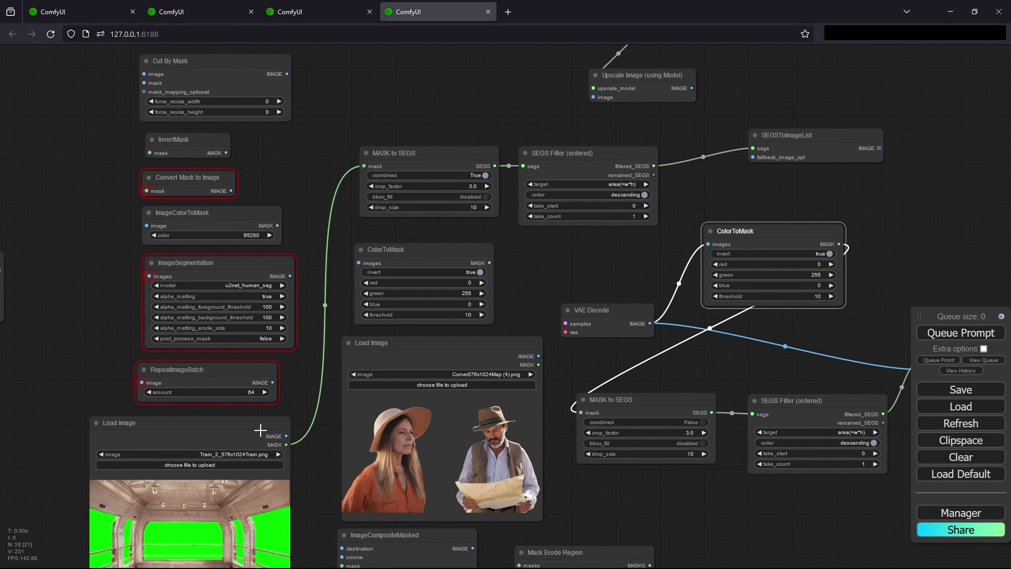
left_click_drag(259, 425, 236, 431)
Move the SEGSToImageList node down and left beside the upper SEGS Filter.
left_click_drag(298, 484, 363, 360)
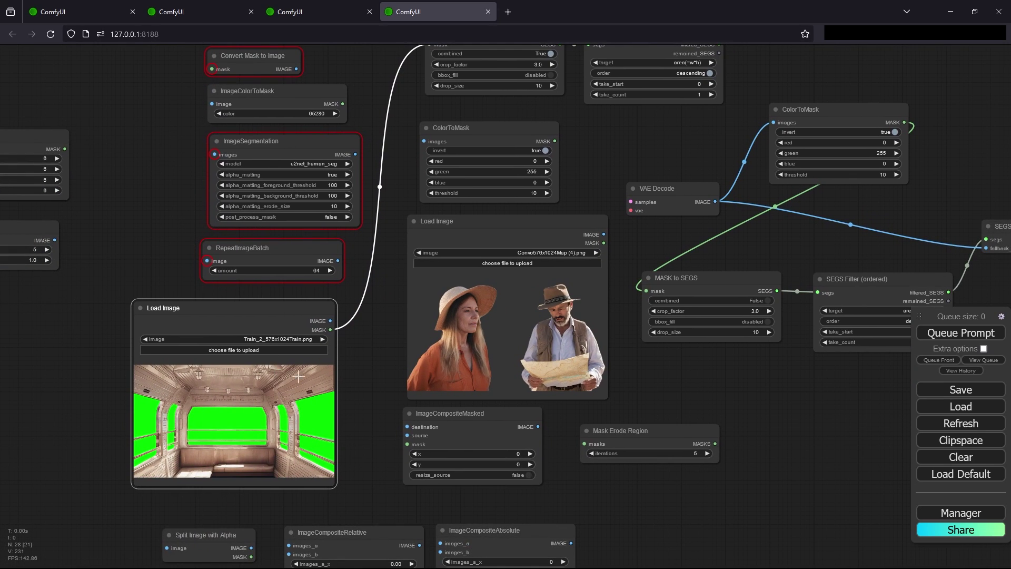
left_click_drag(347, 205, 341, 315)
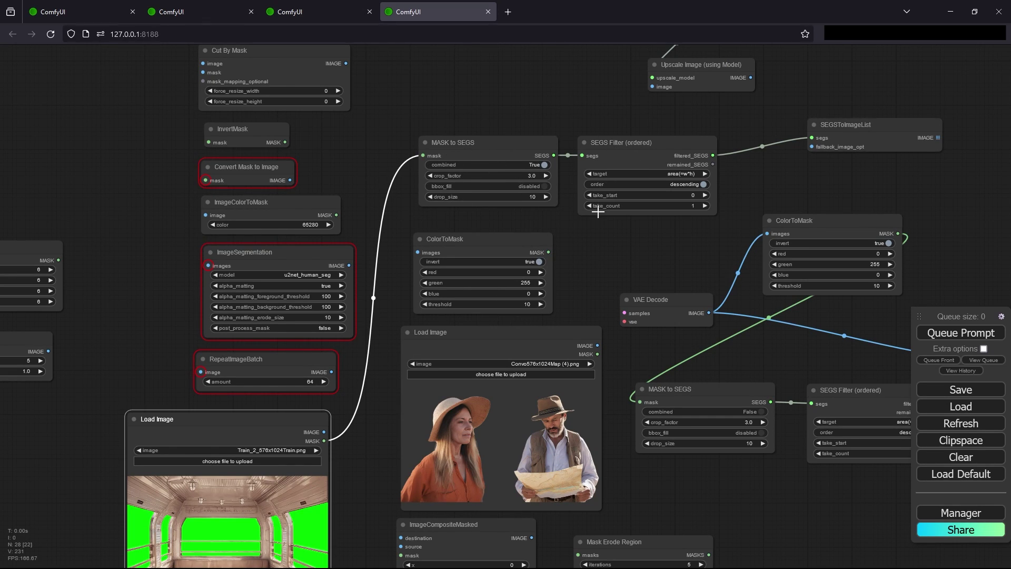
left_click_drag(719, 161, 511, 186)
left_click_drag(633, 149, 585, 172)
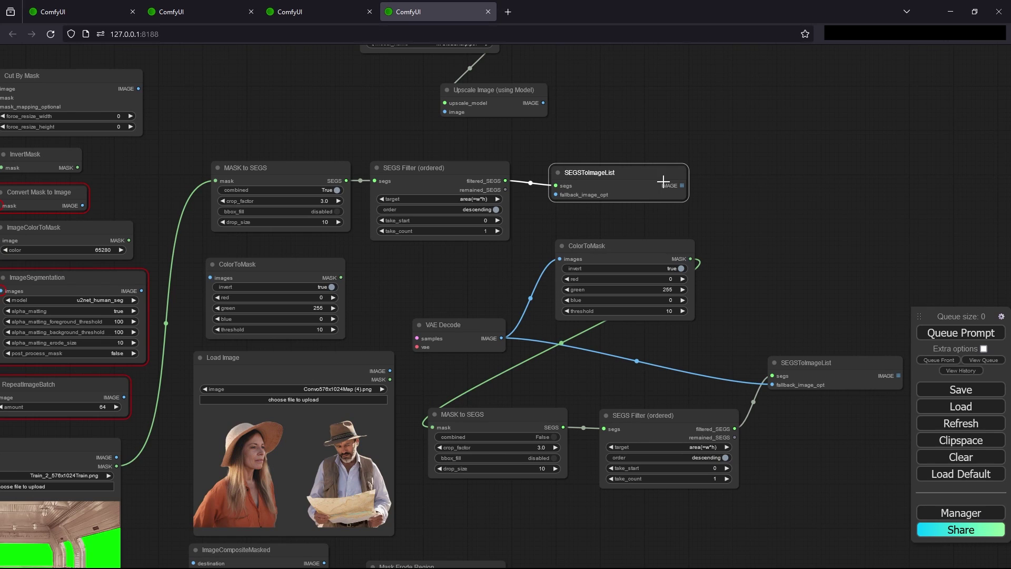
Drag a link from SEGSToImageList's IMAGE output, then dismiss the node menu without adding anything.
scroll(736, 185, "up", 6)
left_click_drag(562, 259, 604, 297)
left_click(586, 218)
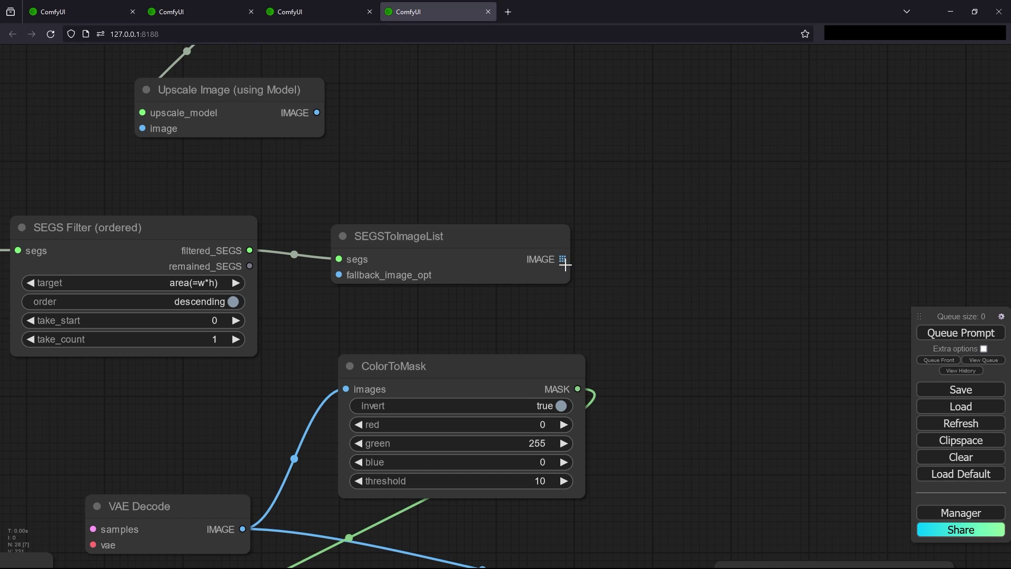
scroll(561, 266, "down", 6)
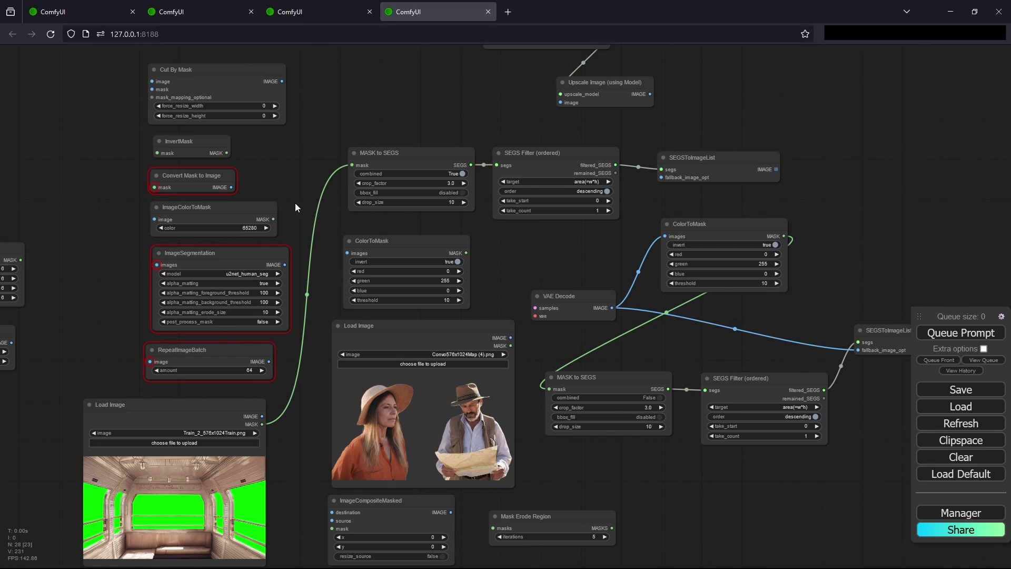
left_click(700, 158)
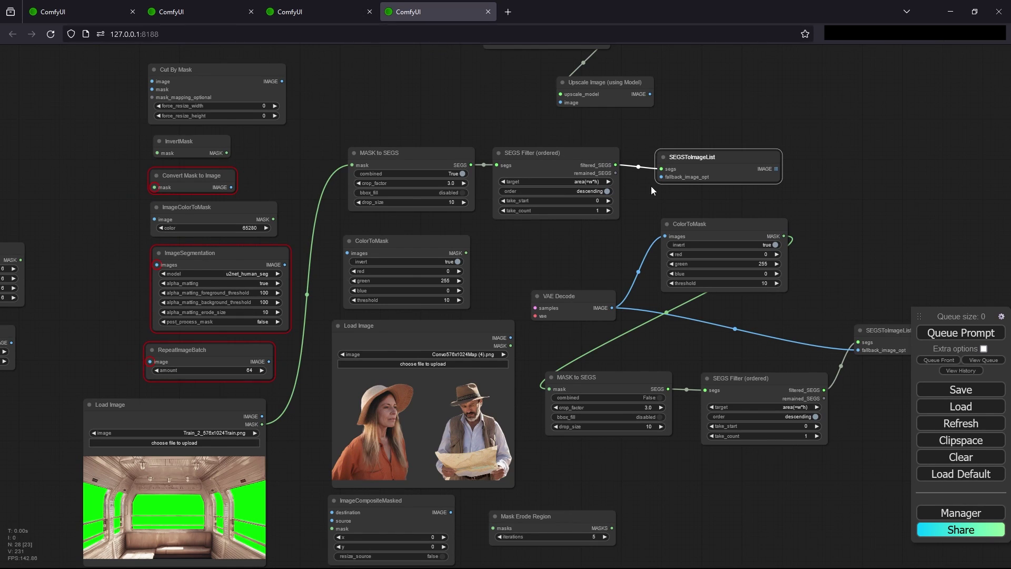
Move the ImageBlur node up to sit just below FeatherMask.
left_click_drag(128, 276, 307, 295)
left_click(195, 253)
left_click(184, 327)
left_click_drag(205, 338, 219, 320)
left_click(230, 312)
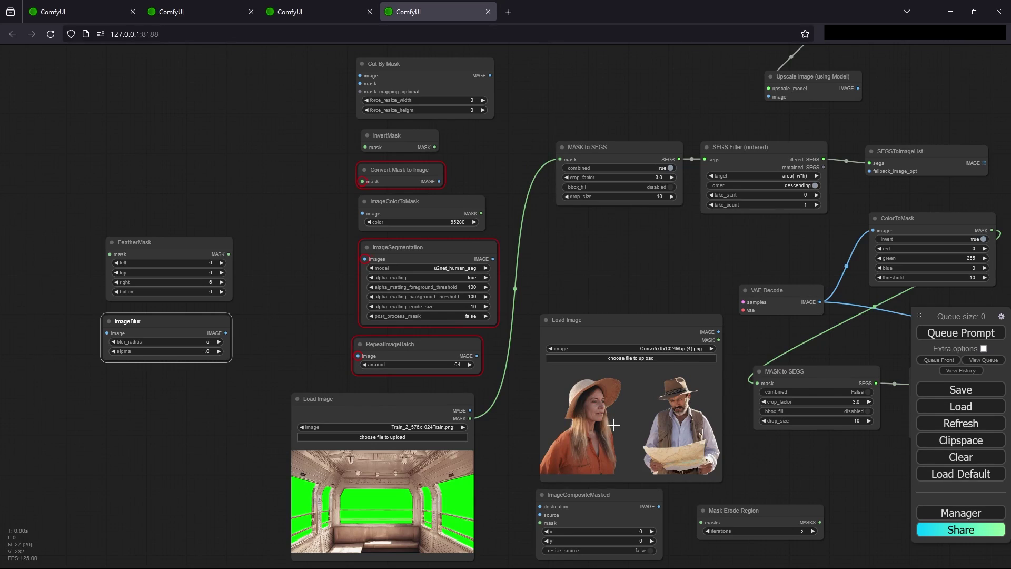
Reposition the Split Image with Alpha node up and slightly left near the train background image.
left_click(170, 250)
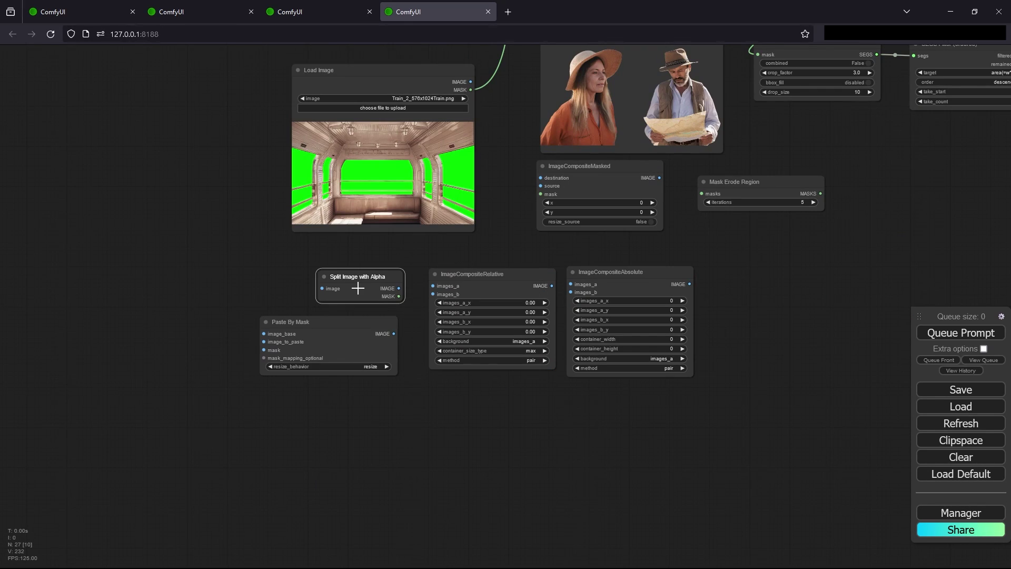
scroll(275, 265, "up", 4)
left_click_drag(414, 296, 420, 342)
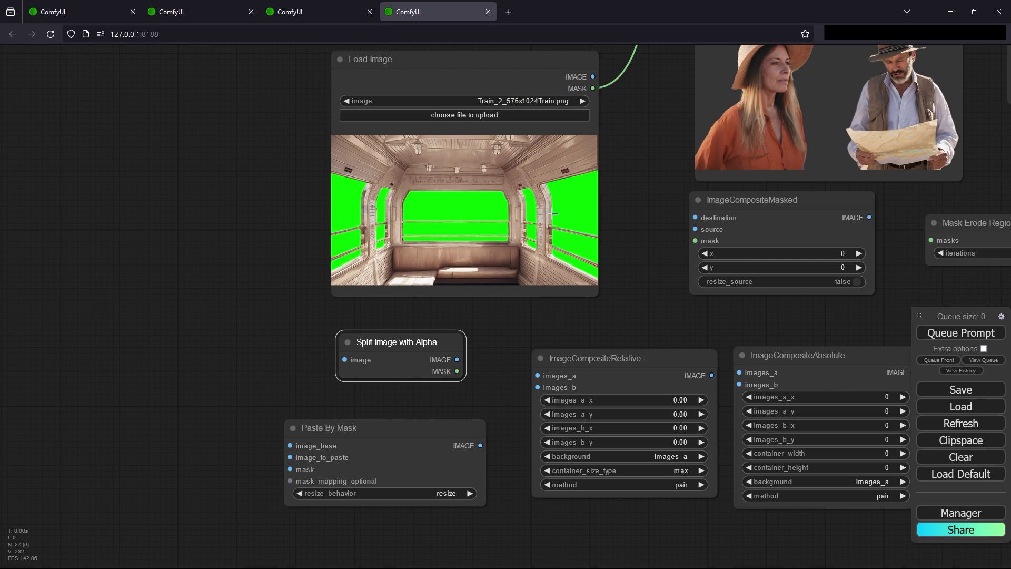
left_click_drag(550, 207, 391, 270)
scroll(391, 271, "down", 3)
left_click_drag(633, 117, 516, 224)
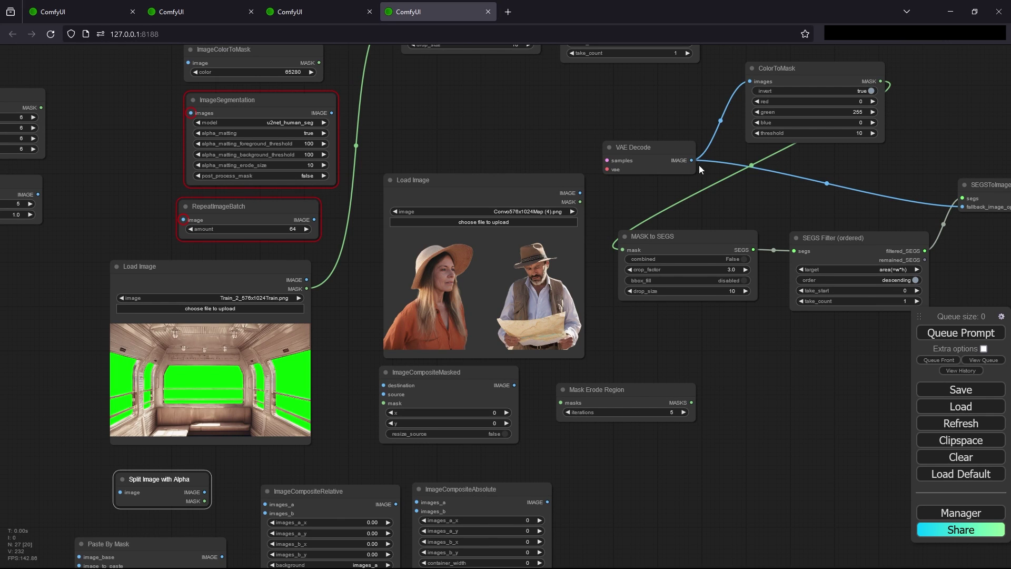
left_click_drag(178, 489, 167, 485)
scroll(280, 454, "down", 1)
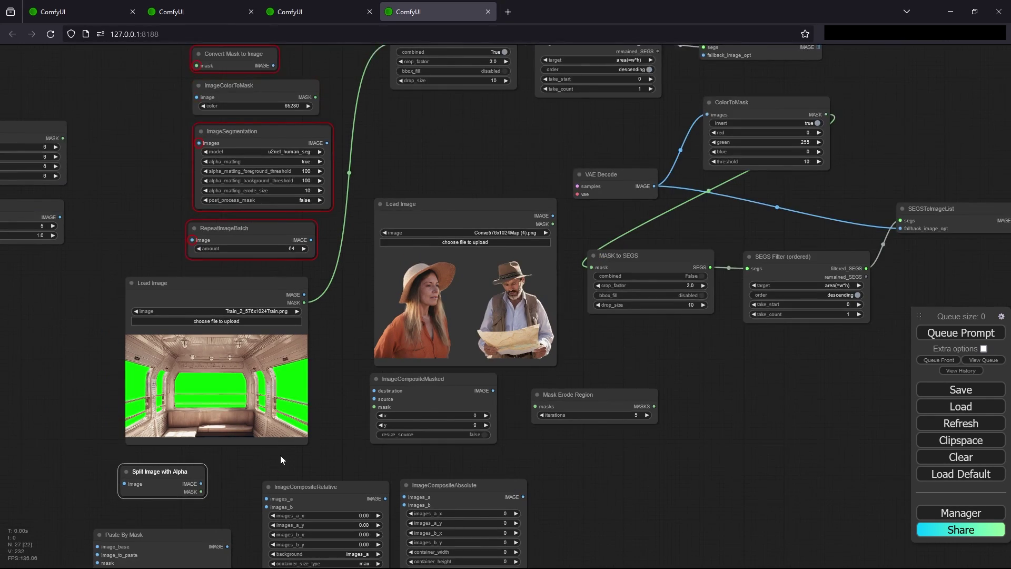
left_click_drag(280, 455, 468, 326)
scroll(368, 390, "up", 4)
left_click(367, 388)
Move the Paste By Mask node up and right, then fine-tune it slightly left.
left_click(357, 424)
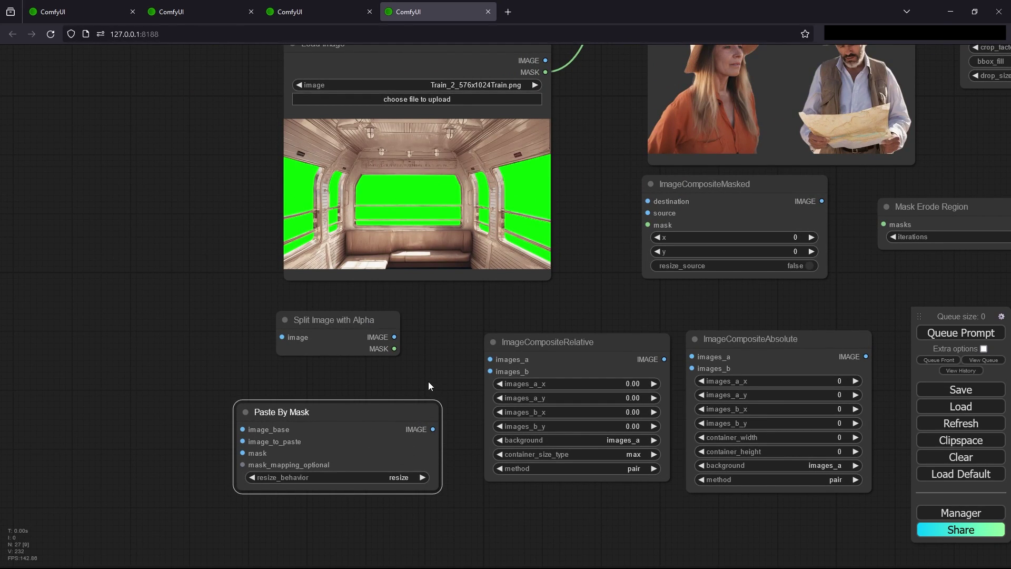
left_click(530, 346)
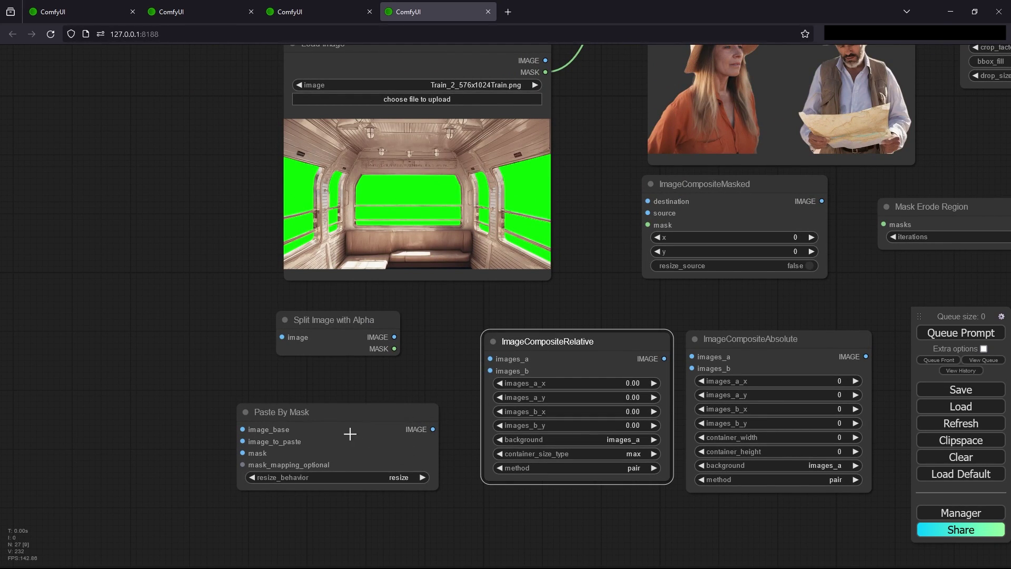
left_click_drag(410, 395, 456, 343)
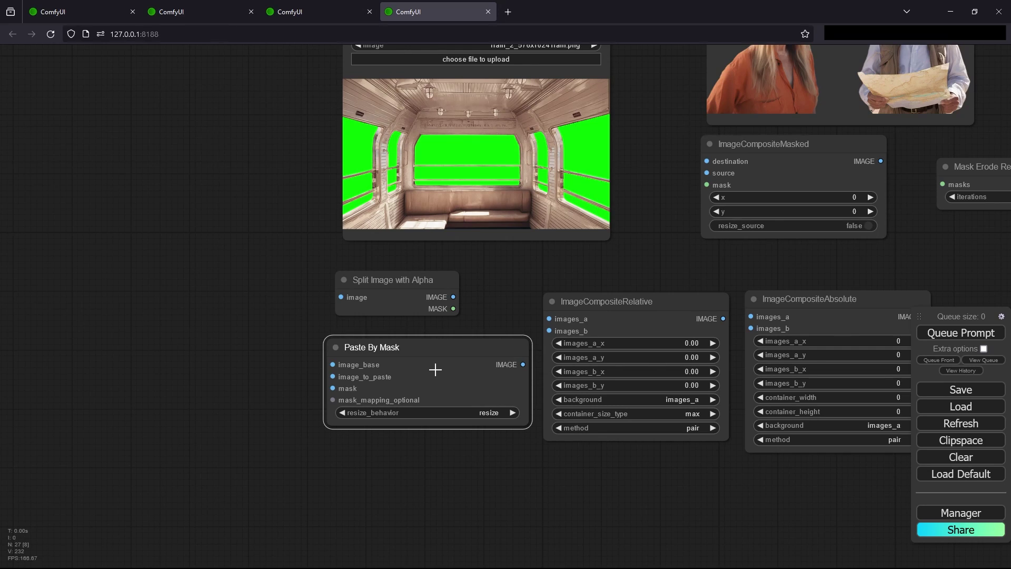
left_click_drag(446, 349, 438, 354)
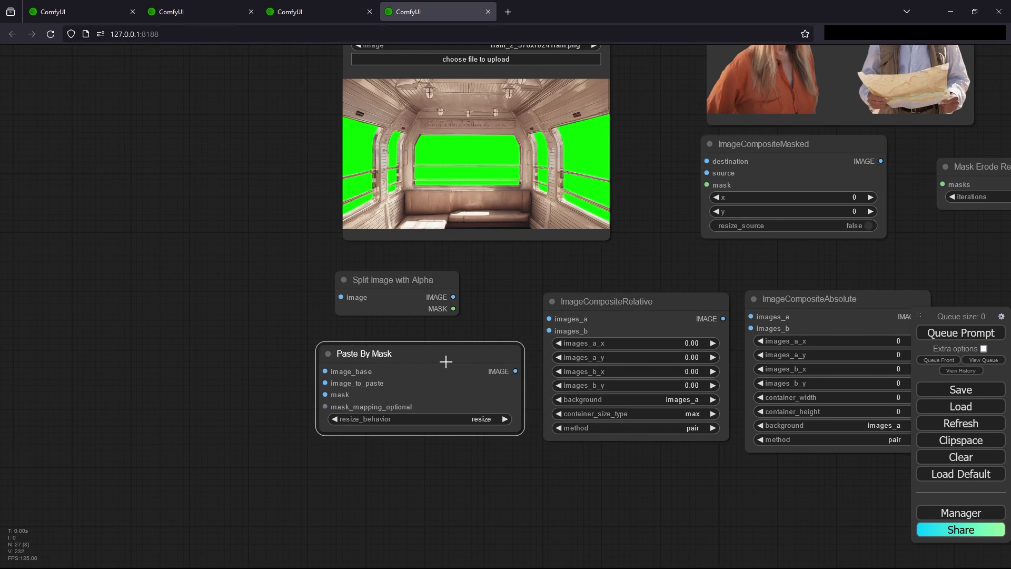
scroll(462, 382, "down", 1)
scroll(463, 383, "down", 1)
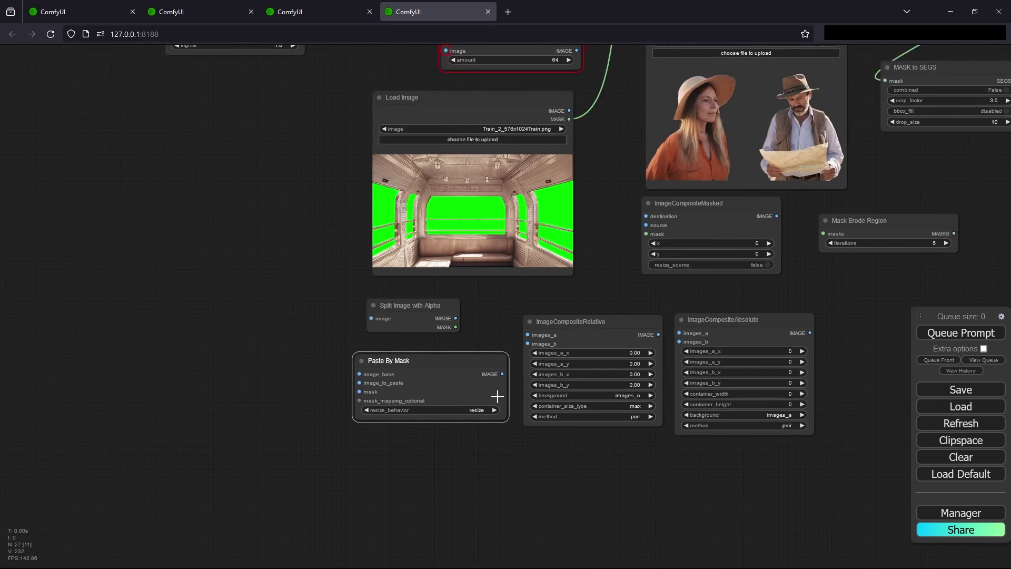
left_click_drag(452, 375, 430, 372)
Review the ImageCompositeRelative and ImageCompositeAbsolute nodes, cycling the Relative node's background option.
left_click_drag(426, 428, 290, 413)
scroll(391, 345, "up", 2)
left_click(549, 304)
left_click(629, 304)
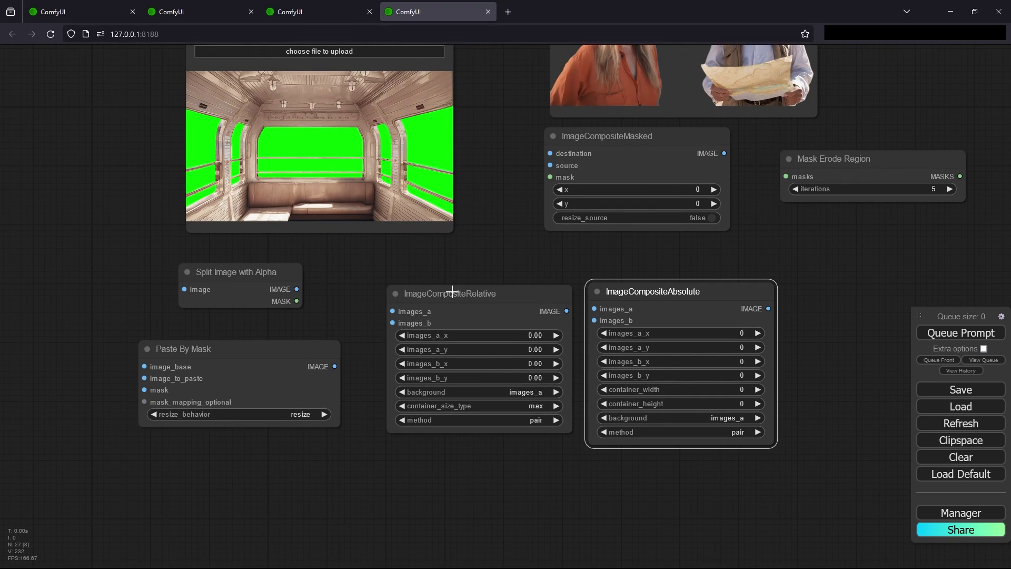
left_click(396, 394)
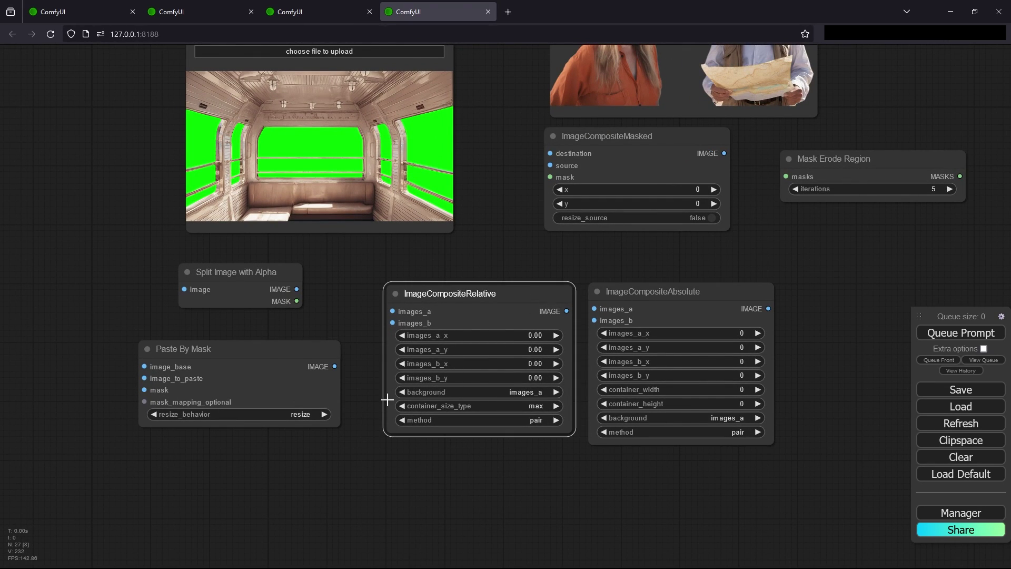
left_click(556, 391)
left_click(662, 307)
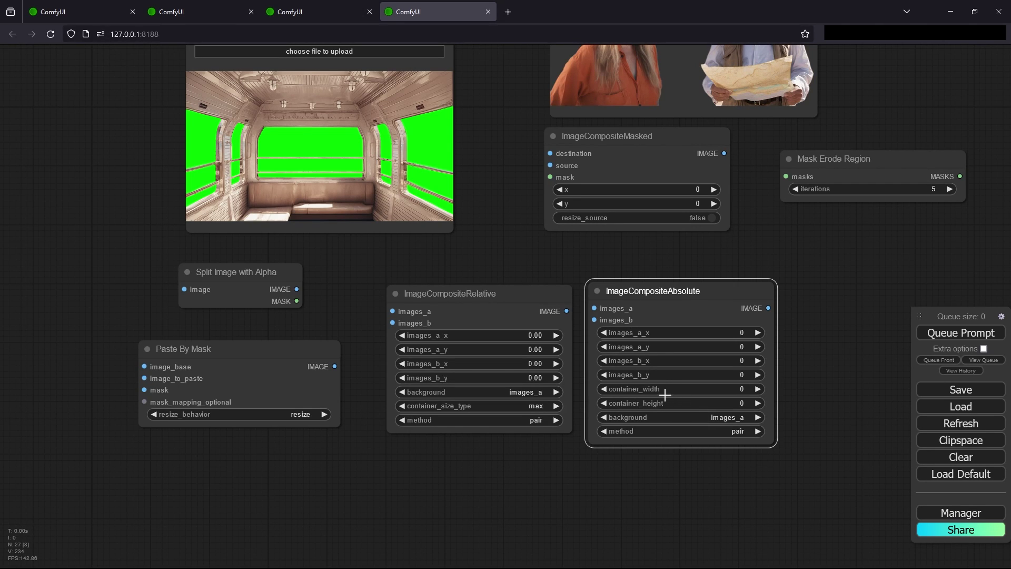
Lower the Mask Erode Region iterations from 5 down to 1.
left_click_drag(735, 246, 476, 423)
scroll(476, 422, "up", 1)
left_click(600, 331)
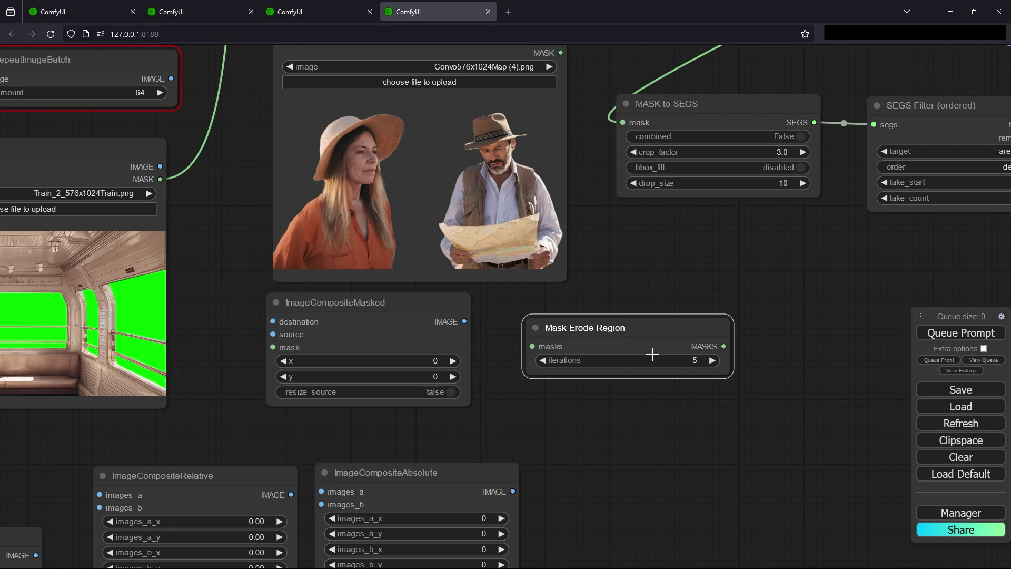
left_click(543, 360)
left_click(710, 360)
Inspect the ImageCompositeMasked node and train Load Image, then pan back over the masking nodes.
left_click(371, 314)
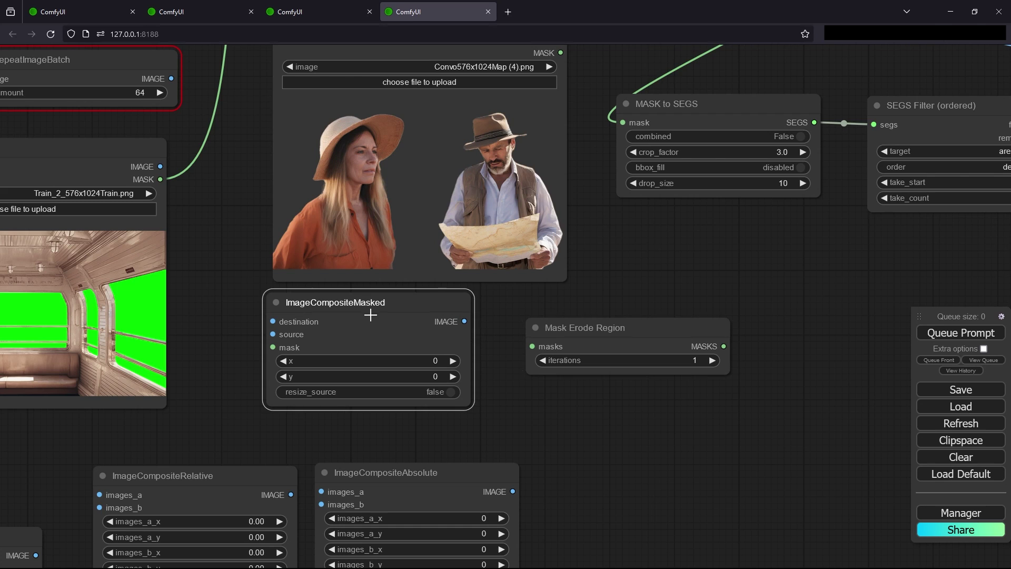
left_click_drag(477, 408, 543, 385)
left_click_drag(348, 391, 417, 361)
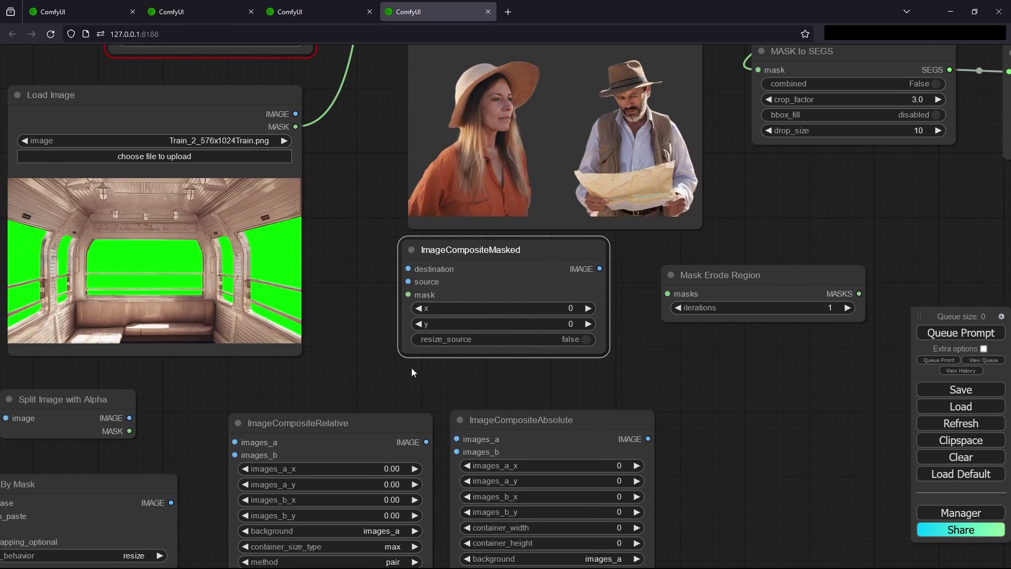
left_click_drag(318, 394, 418, 368)
scroll(598, 255, "down", 2)
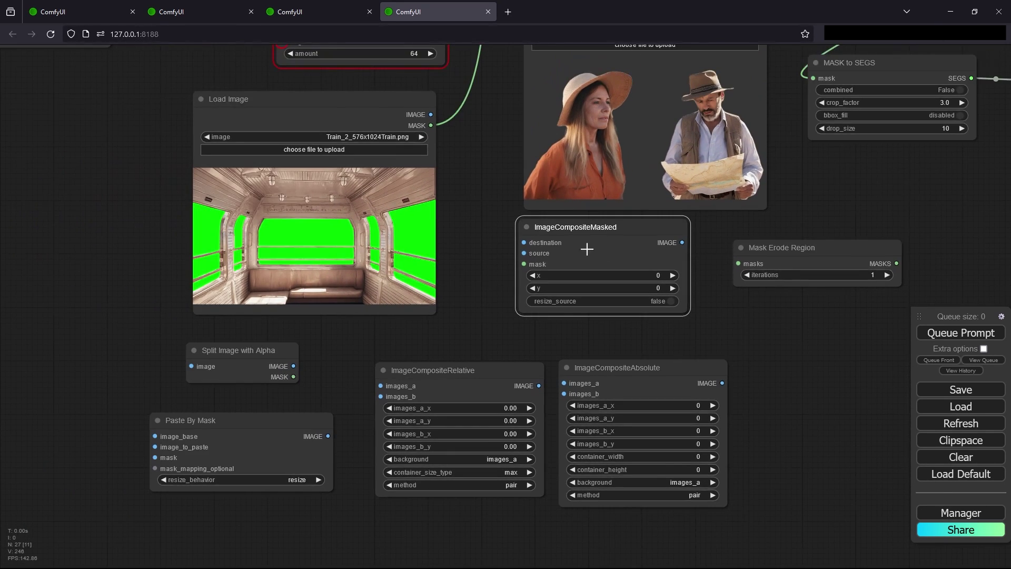
left_click(474, 377)
left_click(564, 241)
left_click_drag(827, 191, 475, 403)
scroll(475, 403, "down", 3)
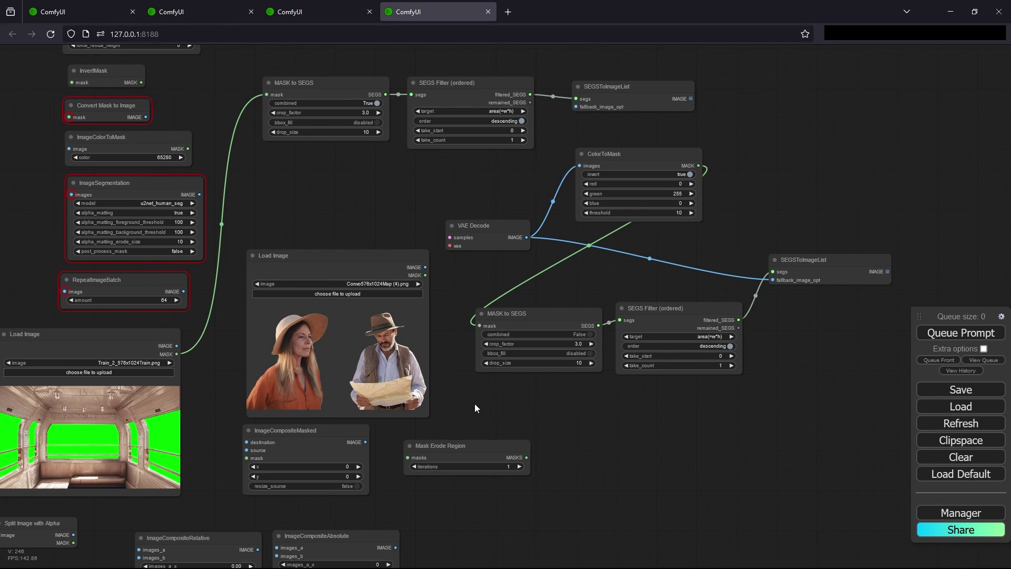
Switch to the first grouped workflow tab and zoom in on the Mask and Combine group.
left_click(198, 11)
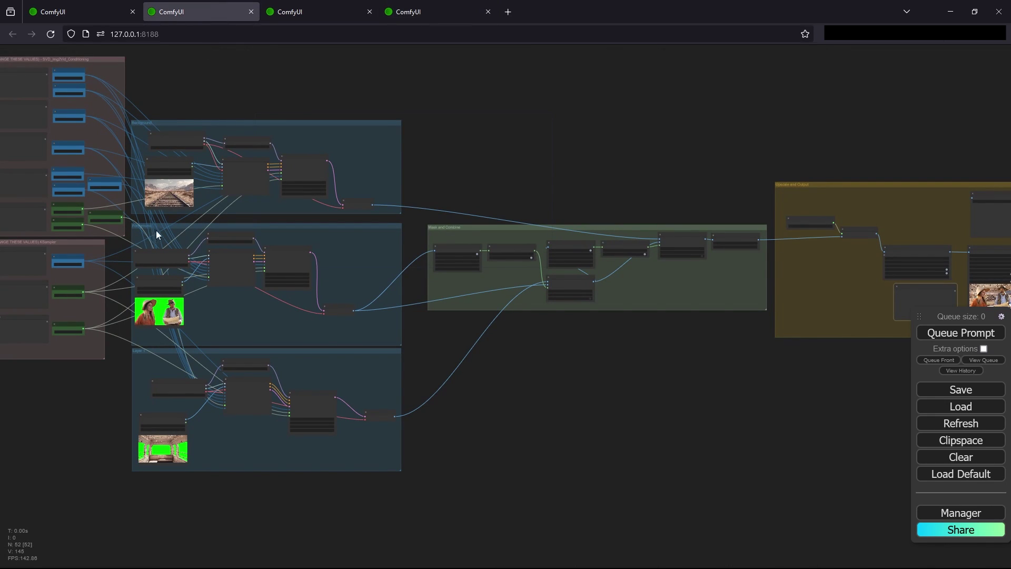
scroll(173, 218, "up", 3)
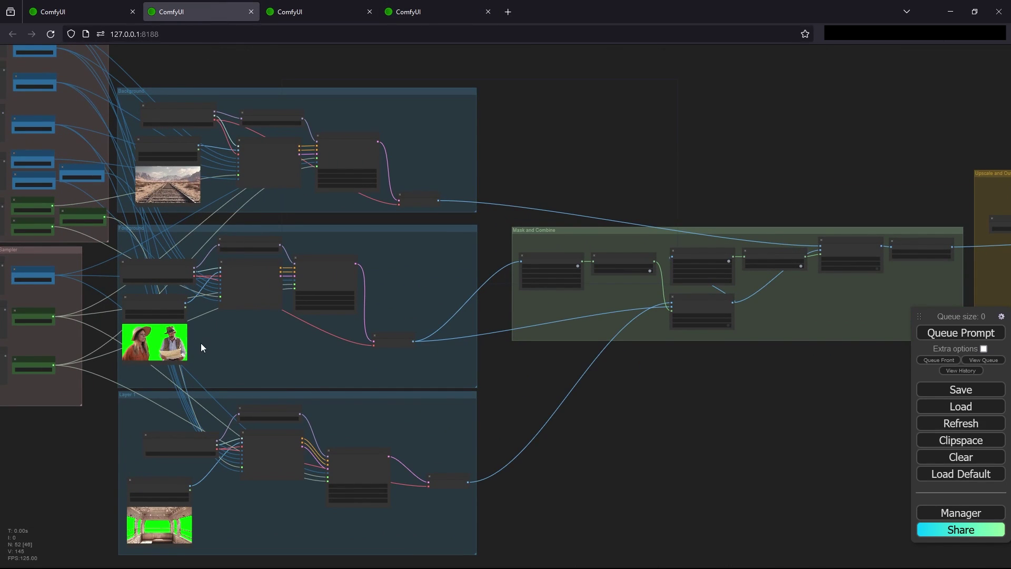
scroll(198, 346, "up", 2)
left_click_drag(251, 344, 338, 205)
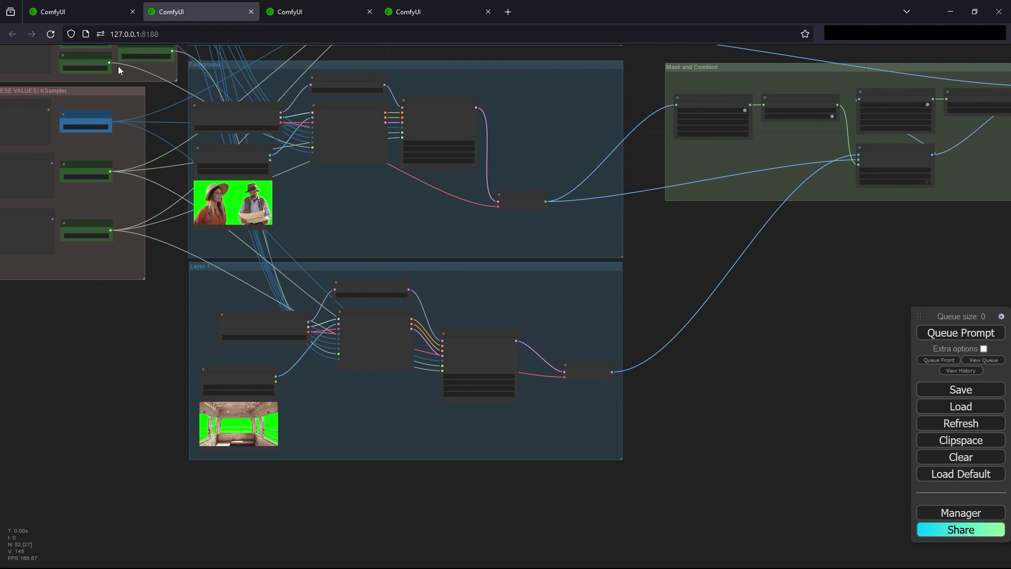
Switch to the other grouped workflow copy and survey it through to the Combine and Output group.
left_click(72, 4)
scroll(296, 385, "down", 6)
left_click_drag(298, 385, 539, 388)
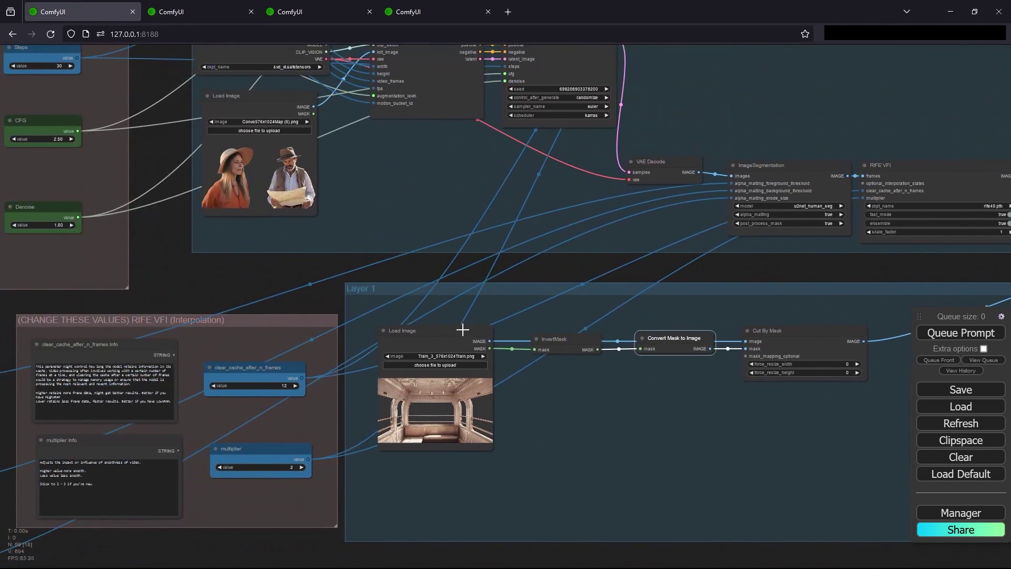
scroll(462, 331, "down", 5)
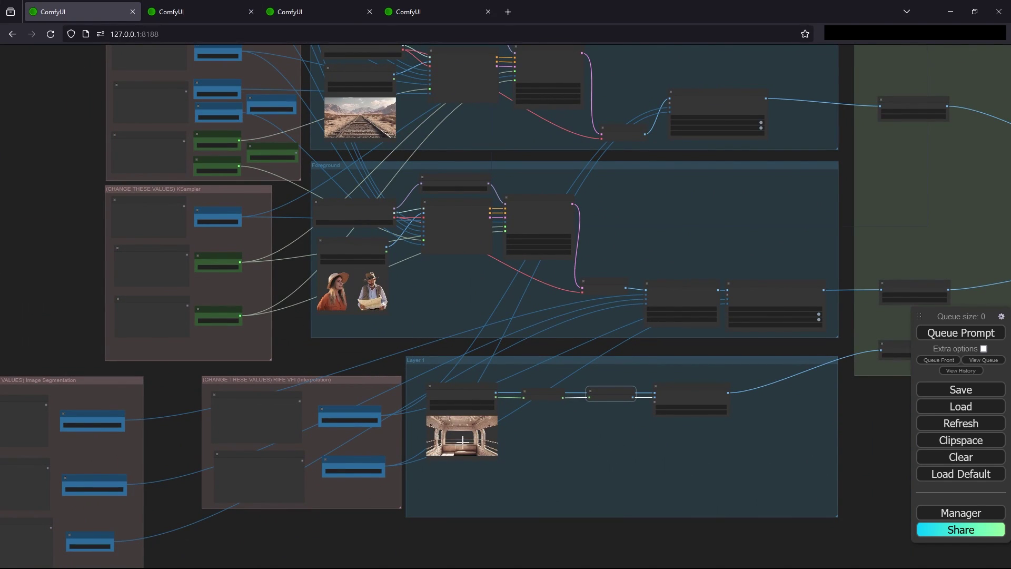
scroll(444, 417, "up", 5)
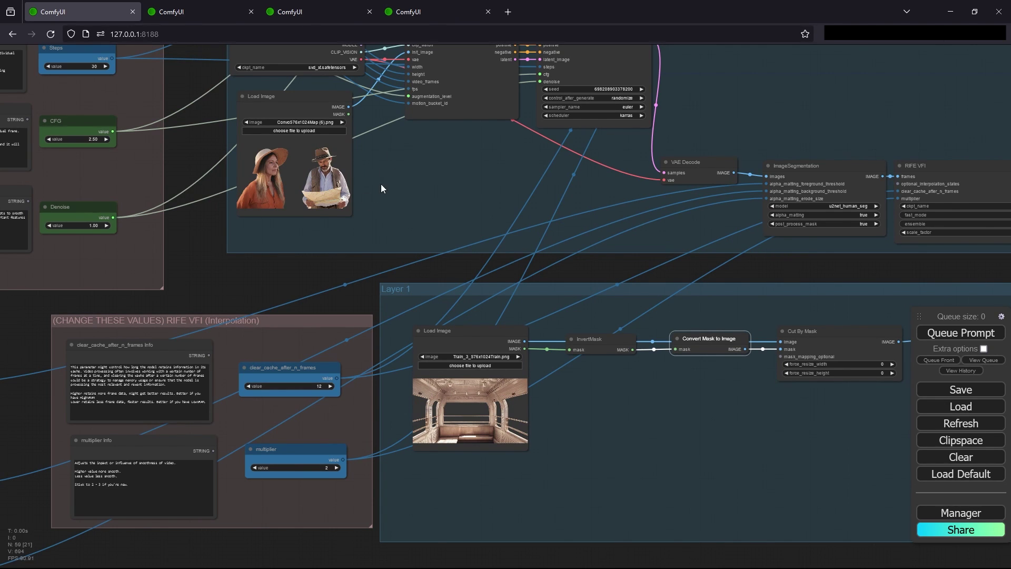
scroll(381, 185, "up", 5)
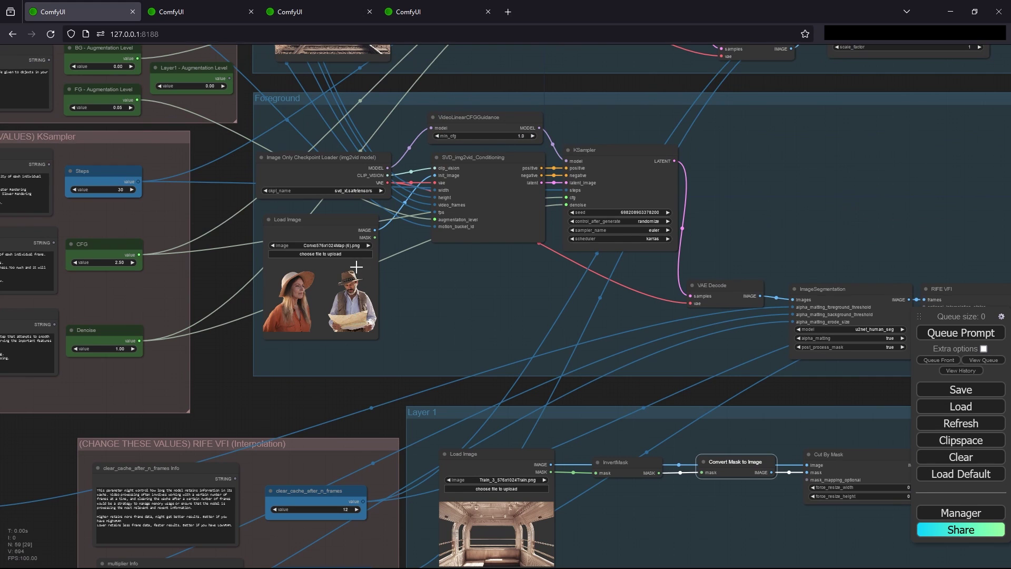
scroll(411, 326, "down", 4)
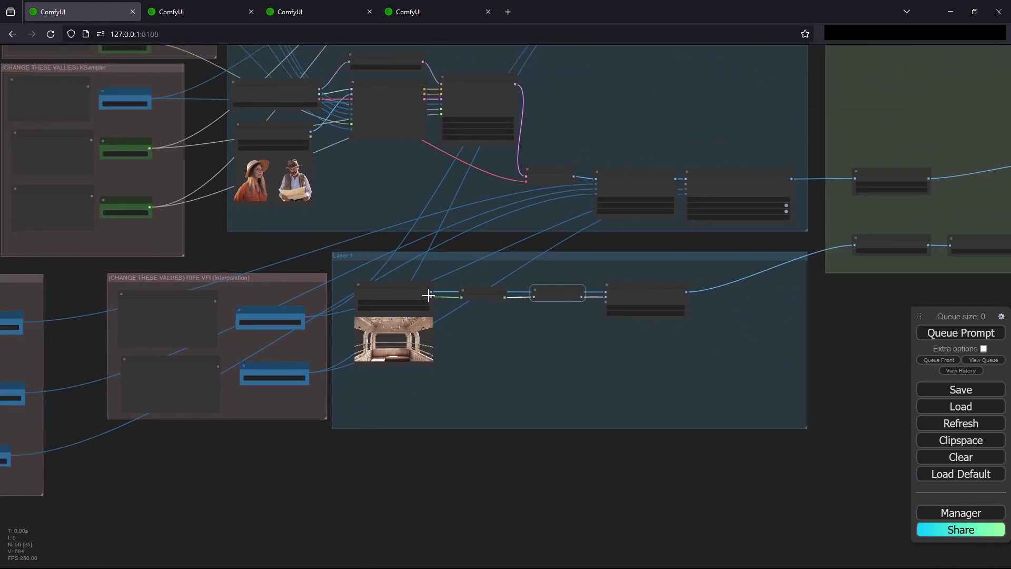
scroll(453, 270, "down", 2)
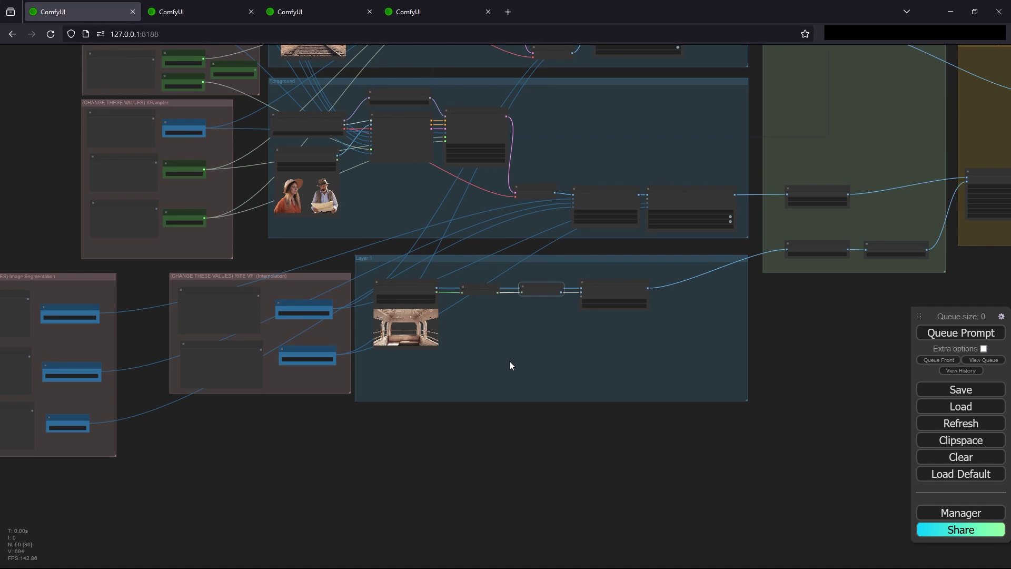
scroll(412, 353, "up", 4)
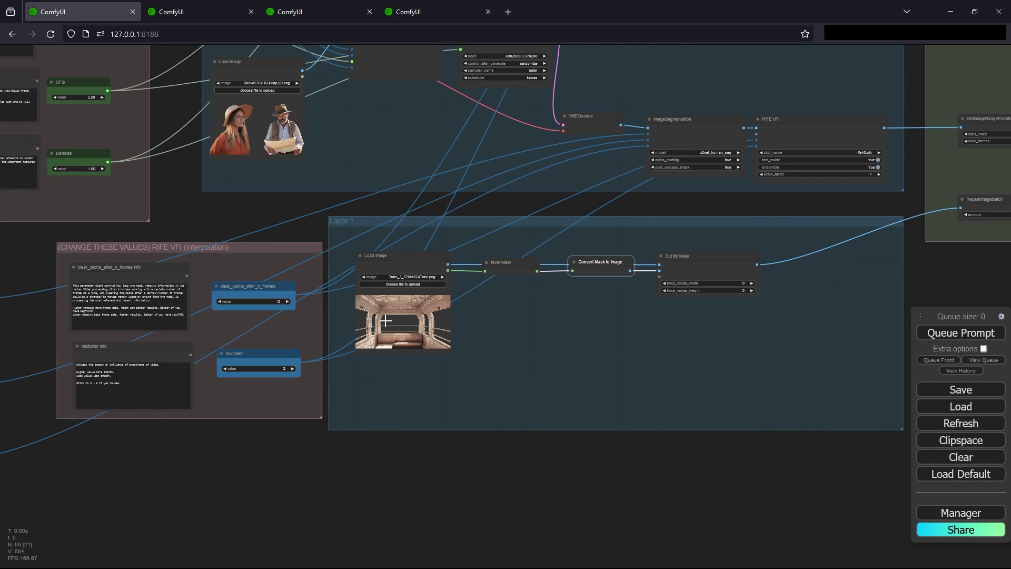
scroll(498, 321, "down", 3)
left_click_drag(459, 250, 270, 349)
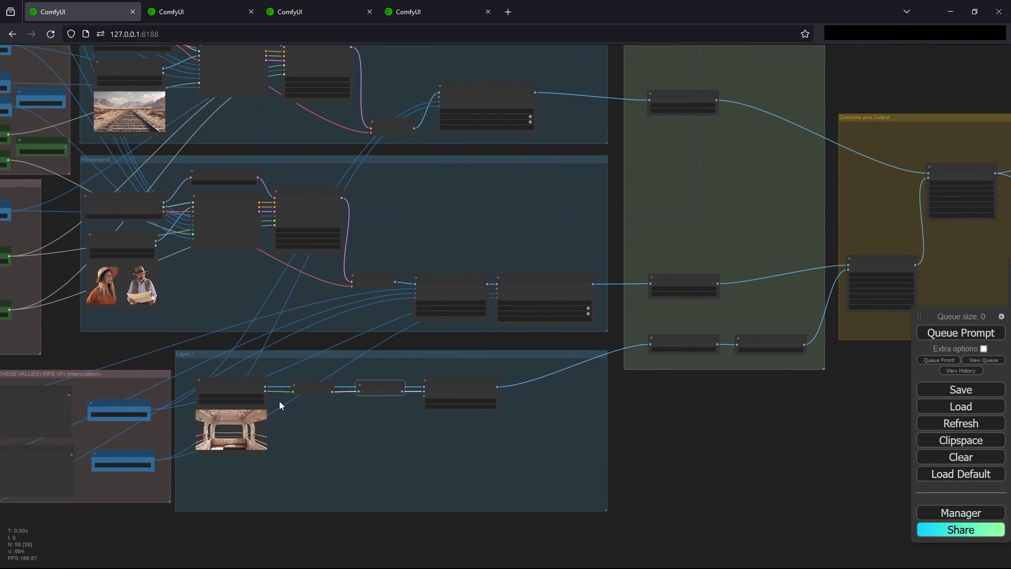